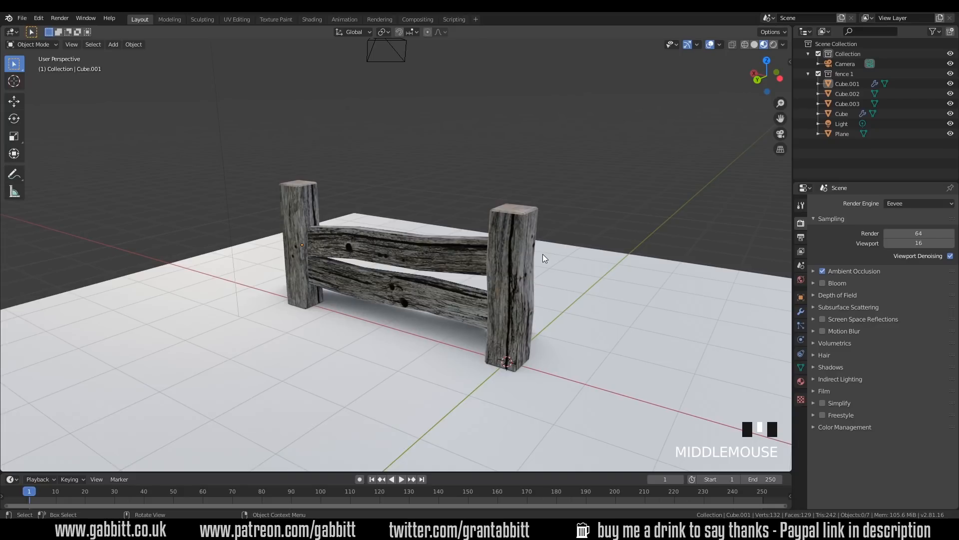
Step: Examine the finished fence by selecting its two posts and two rails one after another
click(579, 265)
click(516, 238)
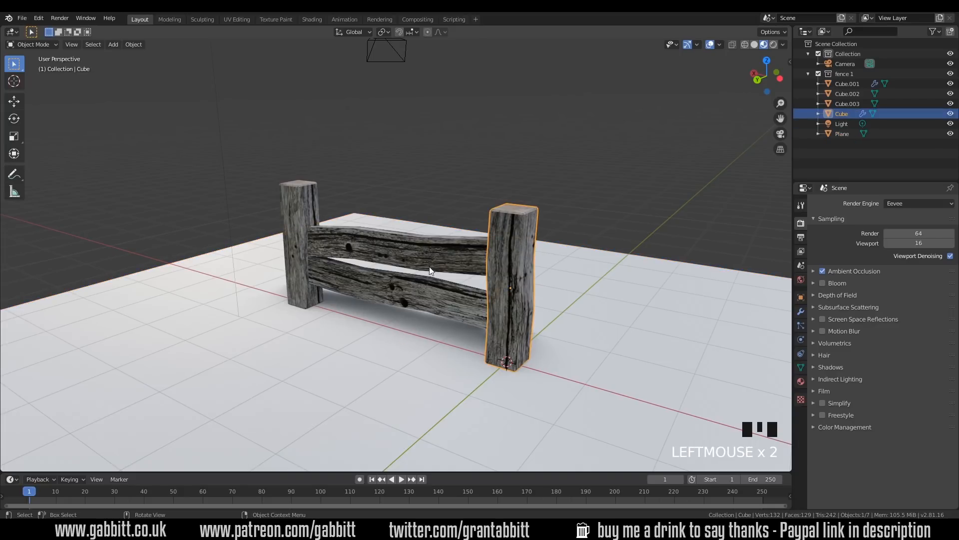
click(417, 263)
click(410, 287)
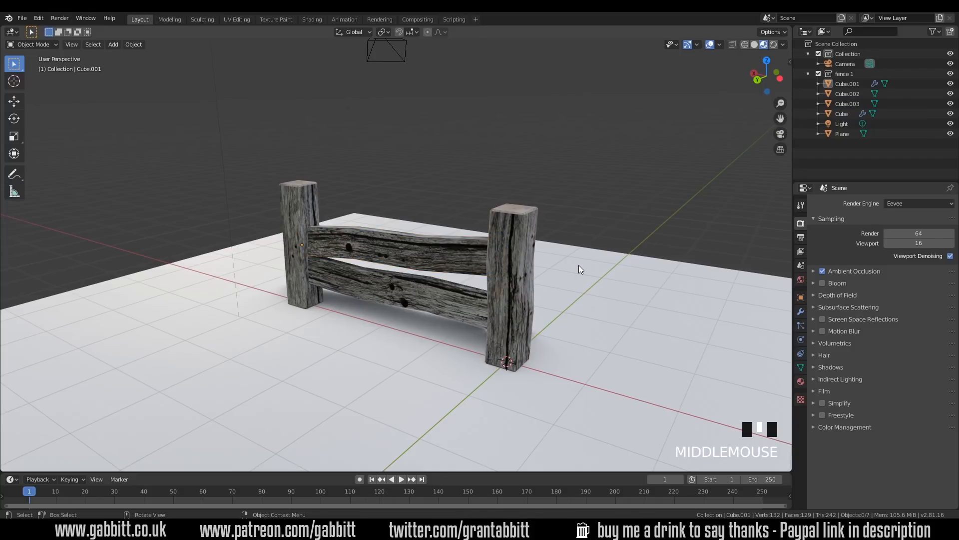
click(579, 264)
click(517, 243)
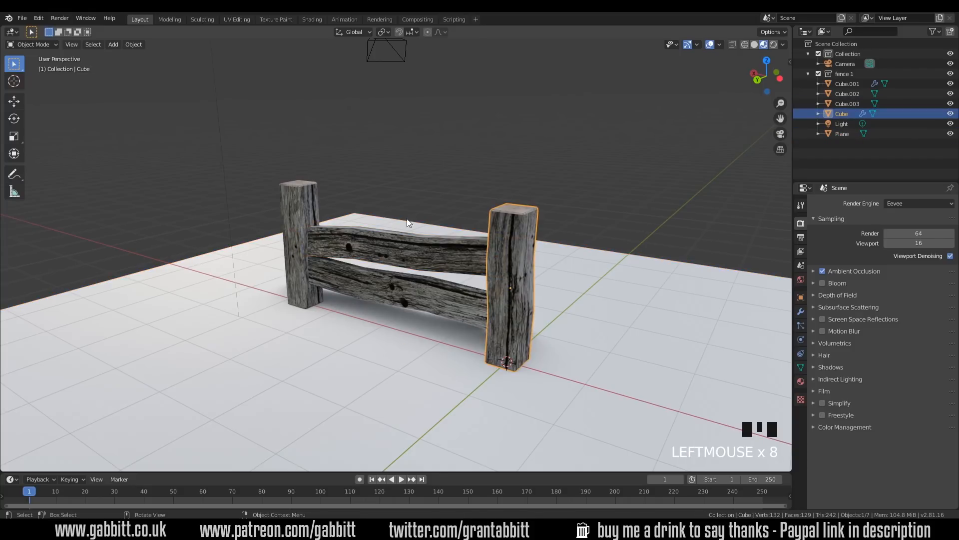
click(300, 202)
click(343, 238)
click(352, 281)
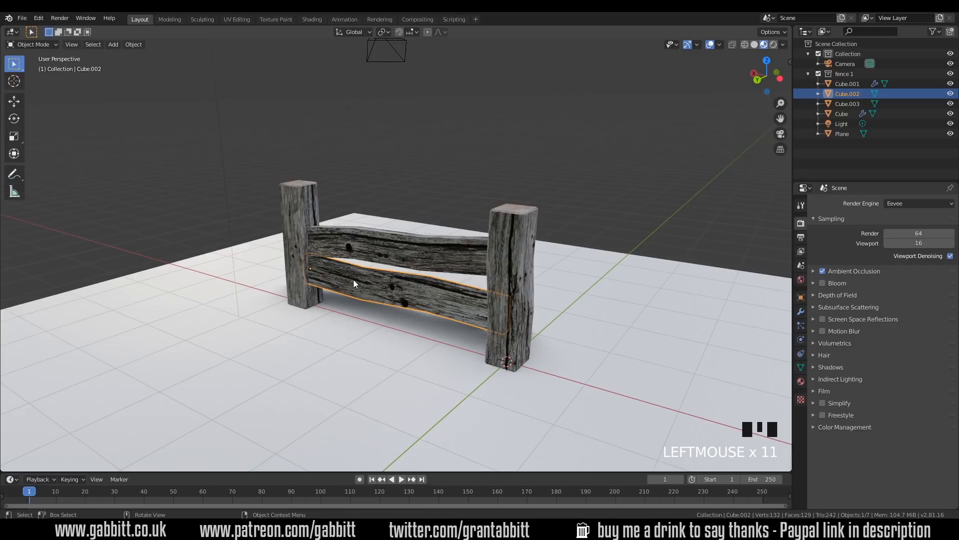
Step: Hide the fence 1 collection and add a new cube at the origin, framed in solid shading
click(950, 74)
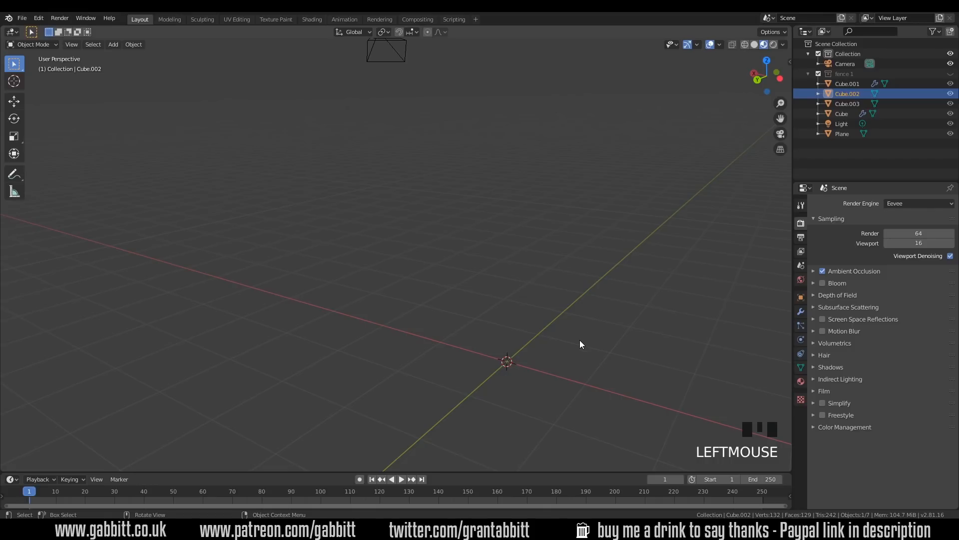
key(shift+a)
click(620, 332)
key(KP_Decimal)
click(754, 45)
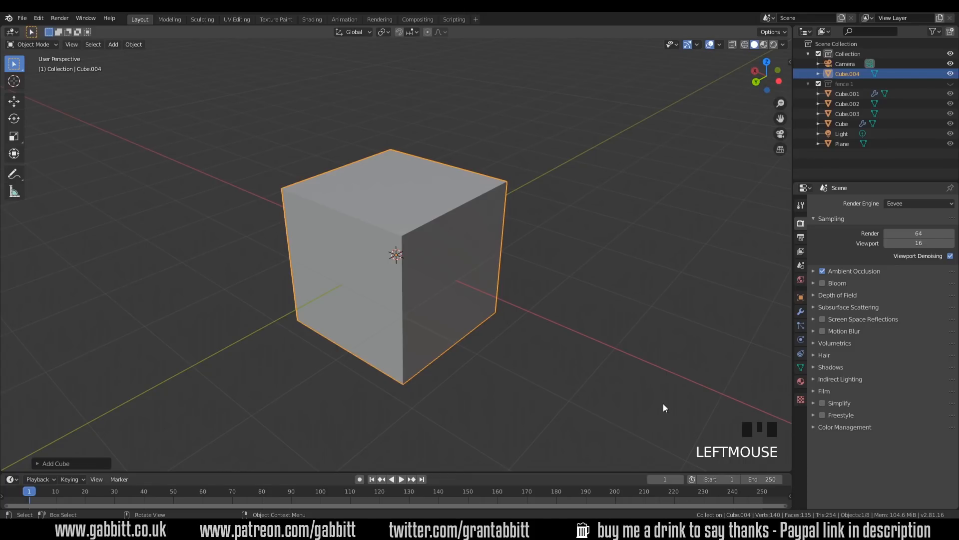
Step: Scale the cube in X and Y only, to about 0.256, to form a narrow upright post
key(s)
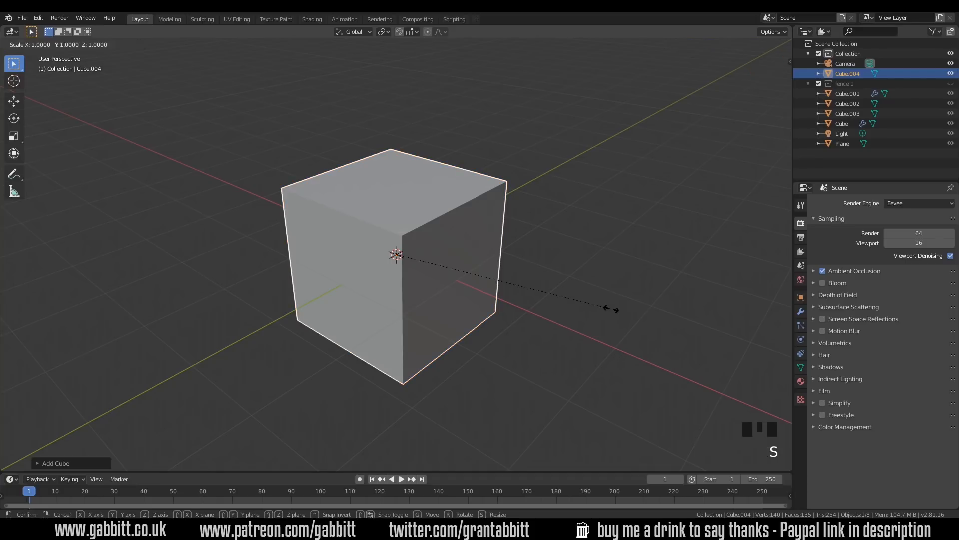
key(shift+z)
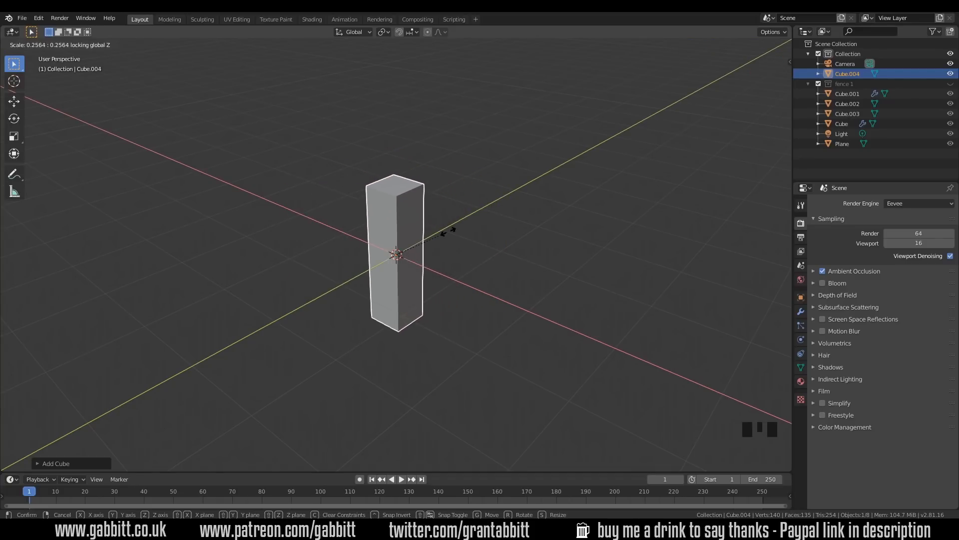
click(453, 230)
middle_drag(484, 321, 461, 263)
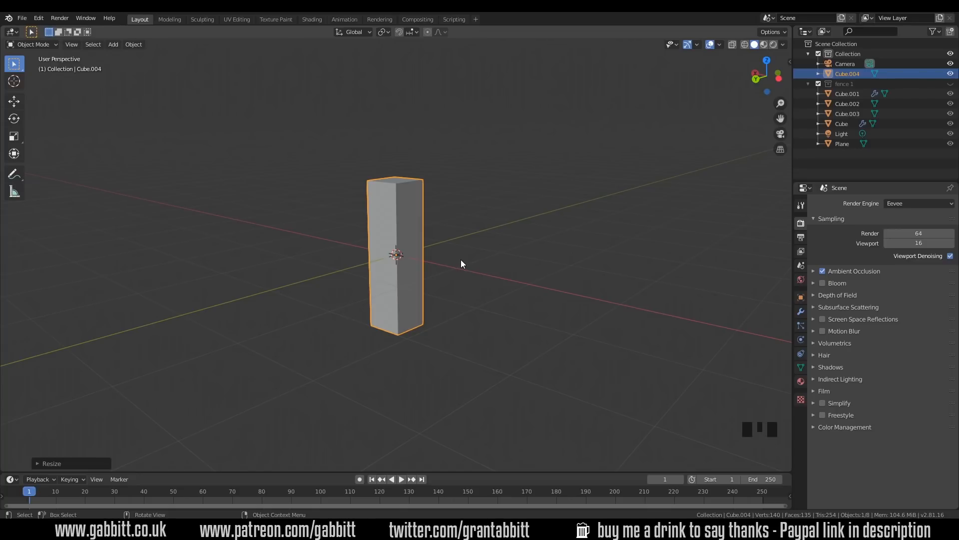
Step: Add two evenly spaced horizontal loop cuts around the post in Edit Mode
key(Tab)
key(ctrl+r)
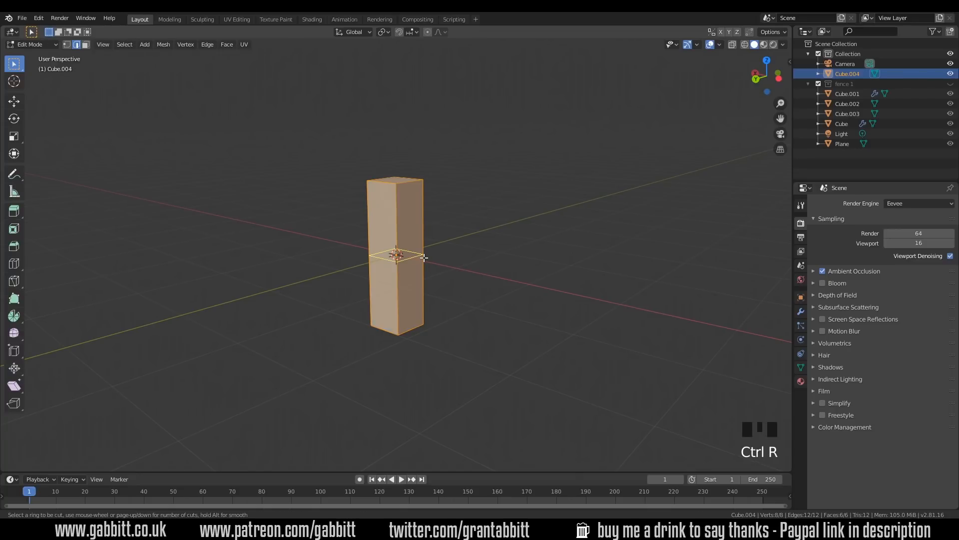
scroll(424, 257, up, 1)
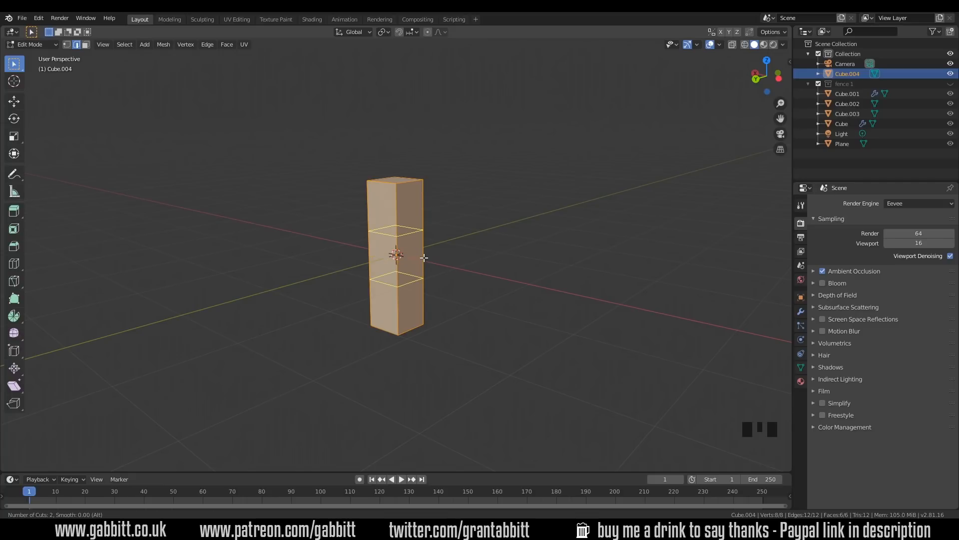
click(423, 257)
right_click(424, 257)
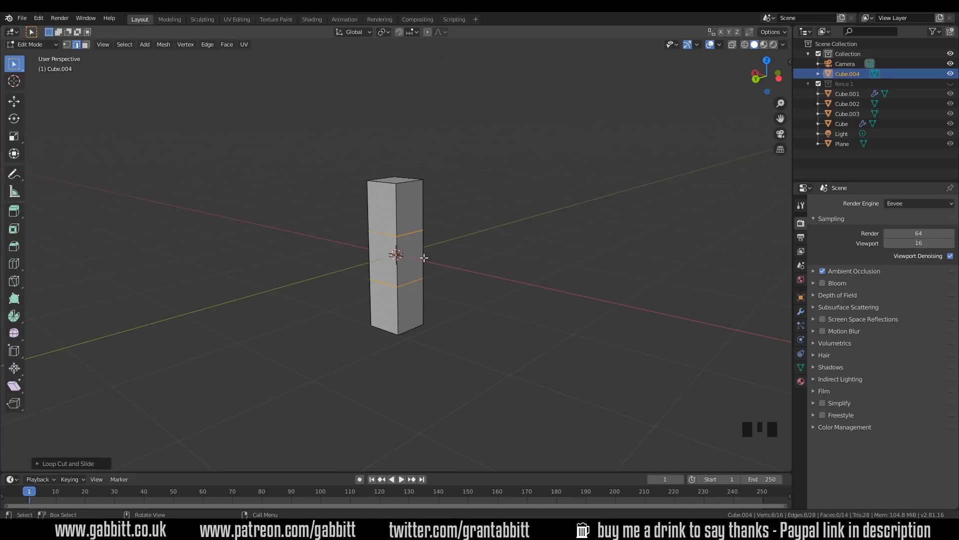
Step: Rotate the two new edge loops slightly to make the post crooked, and return to Object Mode
key(r)
click(515, 248)
middle_drag(516, 247, 488, 290)
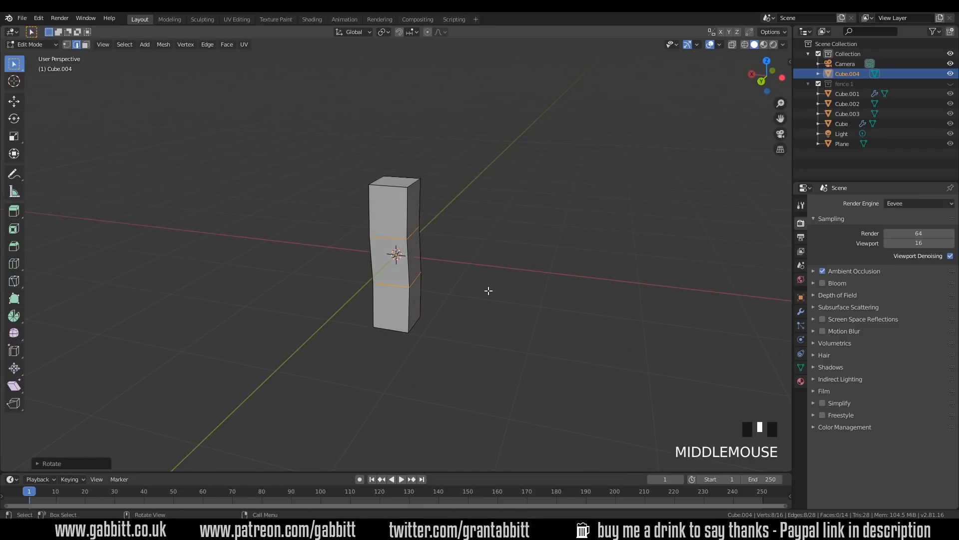
key(Tab)
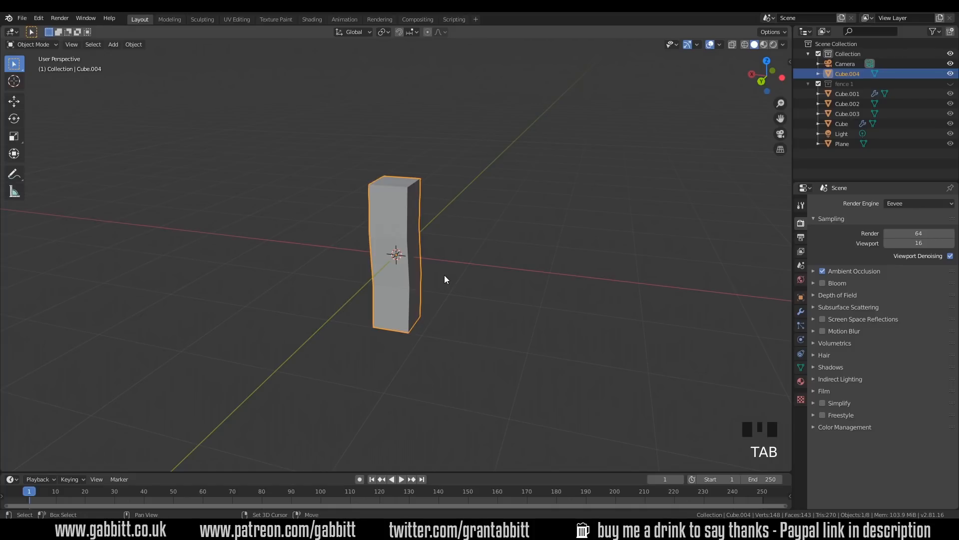
Step: Duplicate the post along the X axis and thin the copy along Y to about 0.22 m
key(shift+d)
key(x)
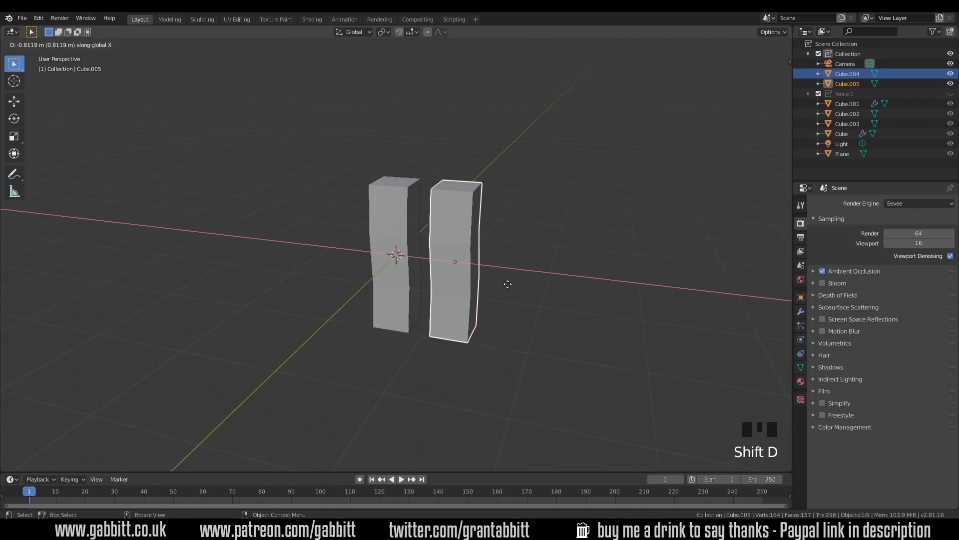
click(556, 288)
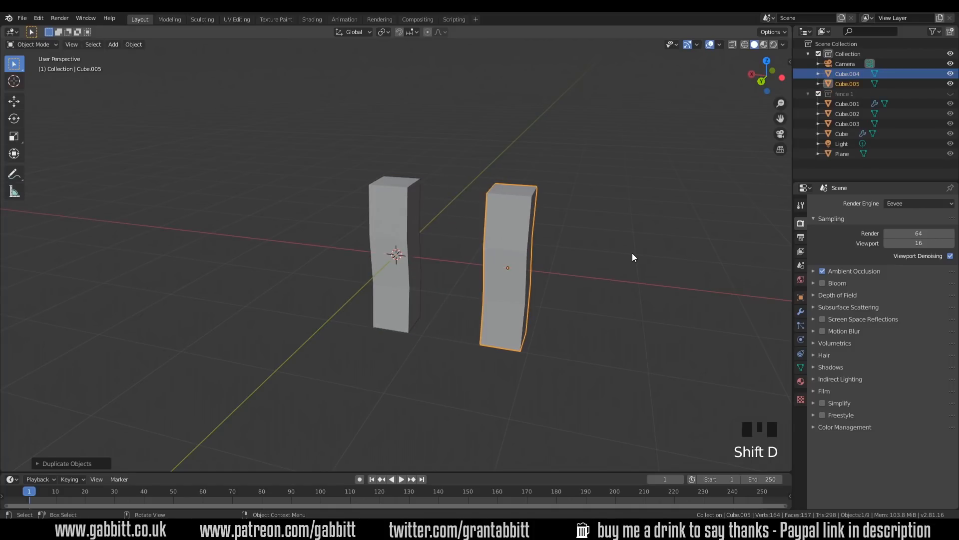
key(s)
key(y)
click(612, 237)
middle_drag(612, 237, 673, 250)
Step: Rotate the thin copy 90° about the Y axis so it lies horizontally as a rail
text(r)
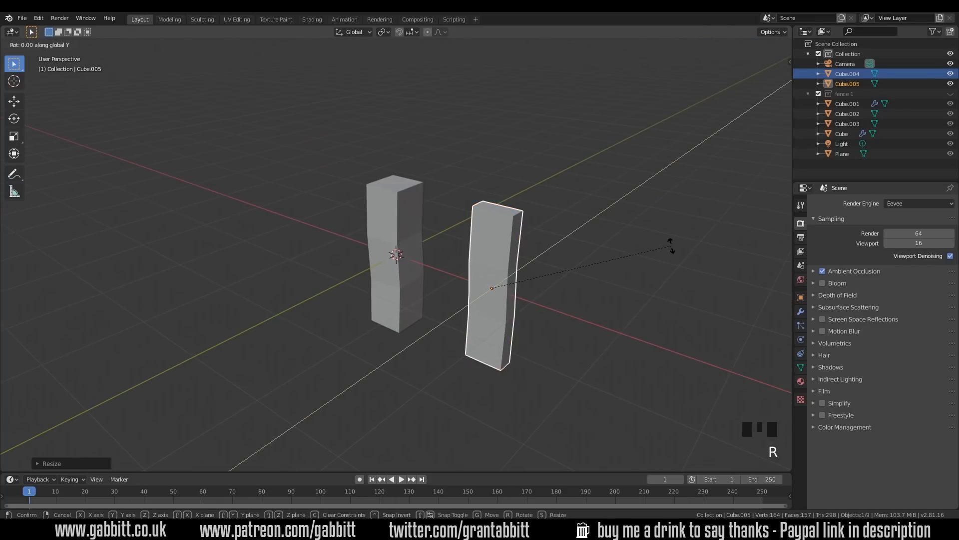
text(y90)
click(671, 245)
middle_drag(671, 245, 629, 264)
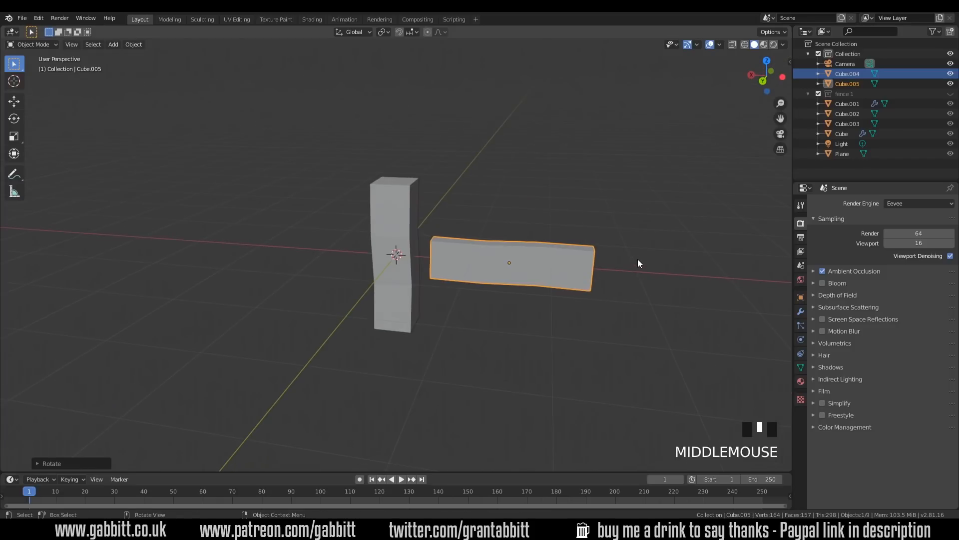
Step: Lengthen the rail along X to about 2.43 m and move it along X to about -1.43 m, beside the post
key(s)
key(x)
click(658, 263)
middle_drag(647, 283, 480, 224)
key(g)
key(x)
click(630, 280)
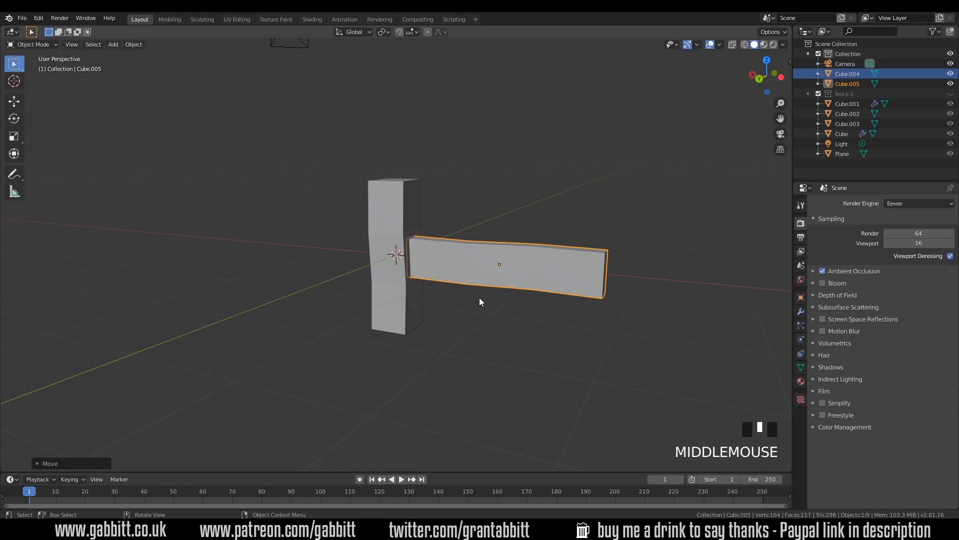
Step: Show the rail's transform values and apply its scale
key(n)
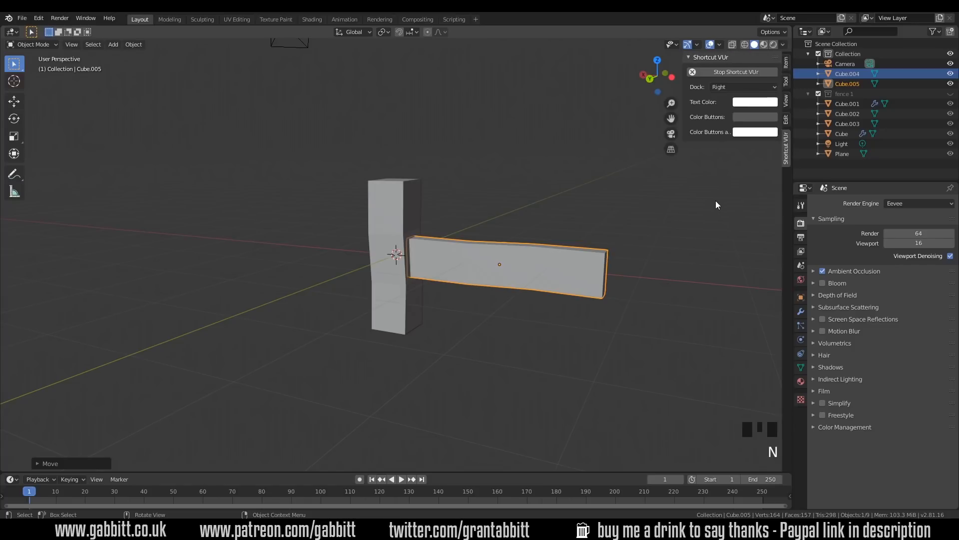
click(788, 65)
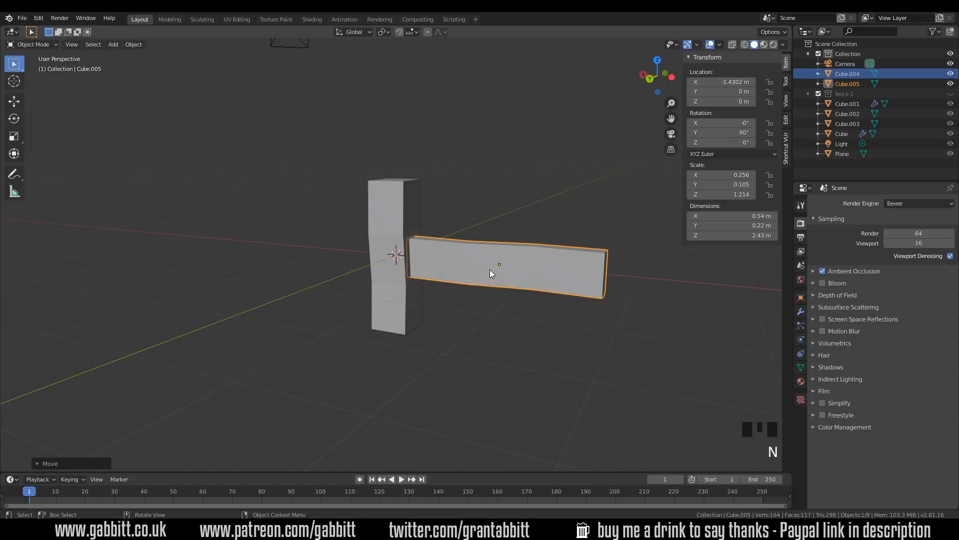
key(ctrl+a)
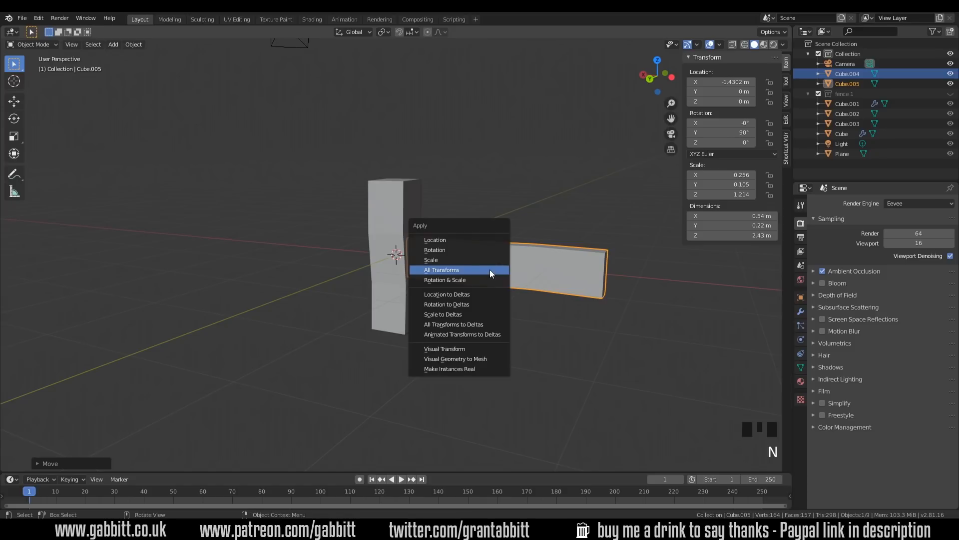
click(439, 260)
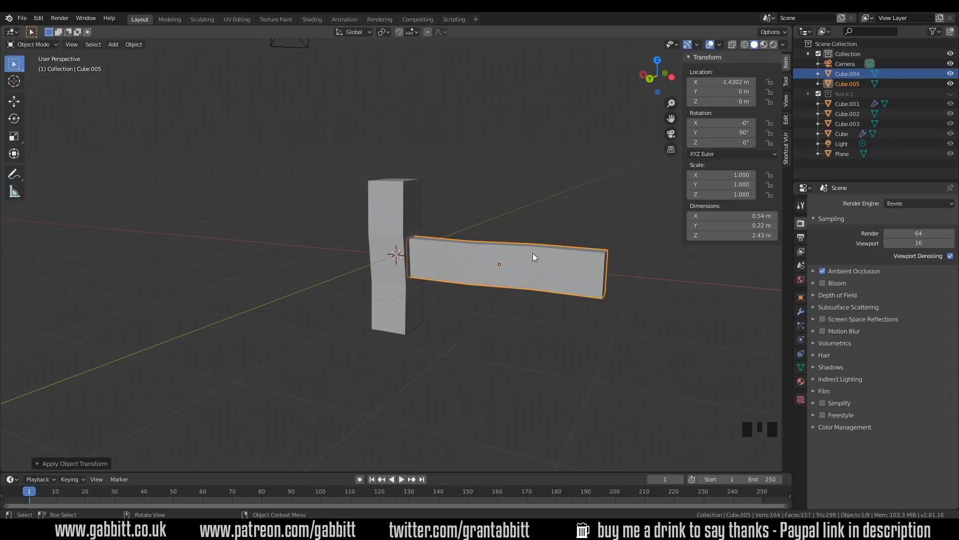
Step: Apply the post's scale as well and hide the transform values
click(390, 217)
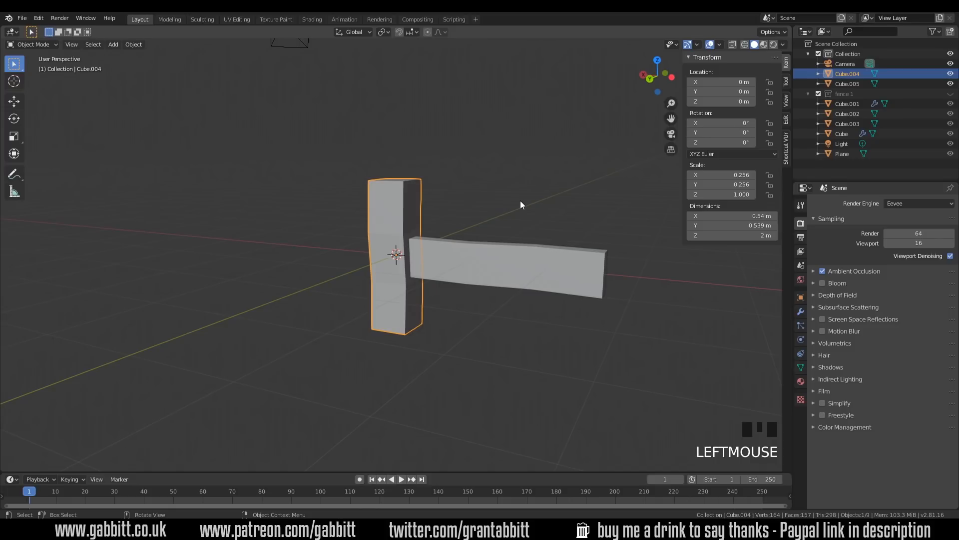
key(ctrl+a)
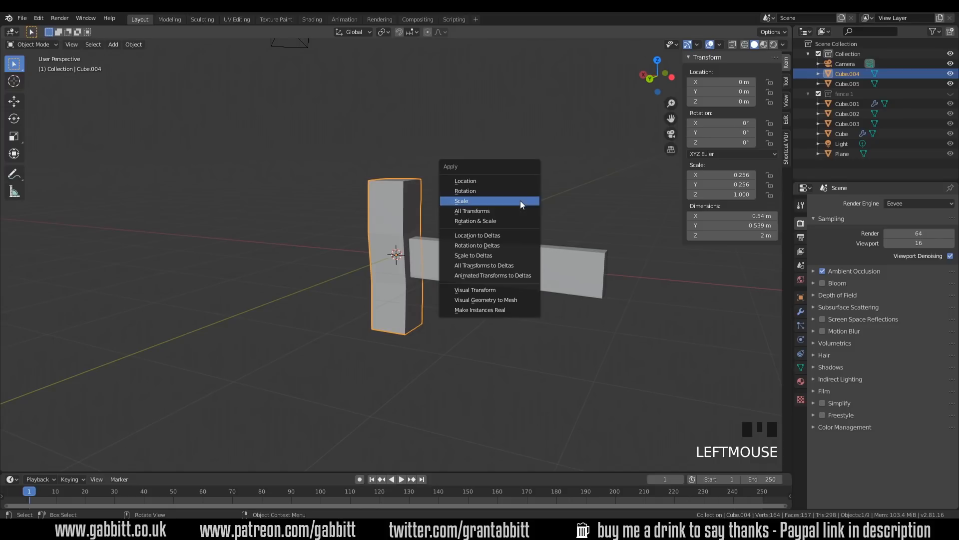
click(520, 199)
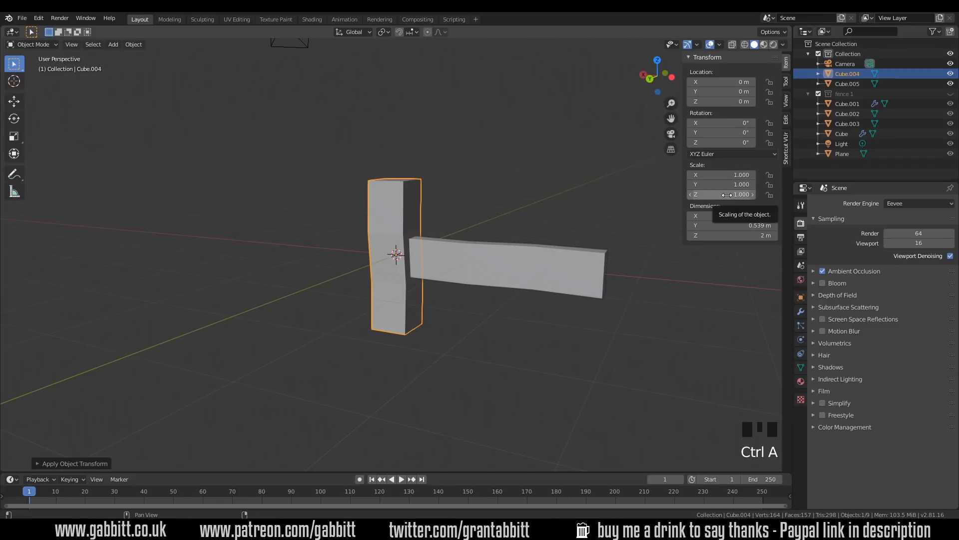
key(n)
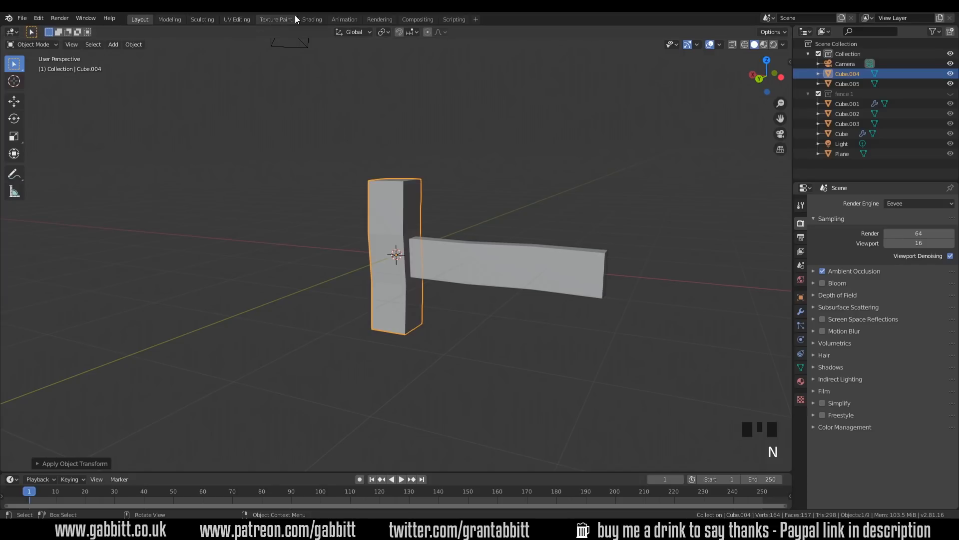
Step: Switch to the Shading workspace and create a new material for the post
click(314, 21)
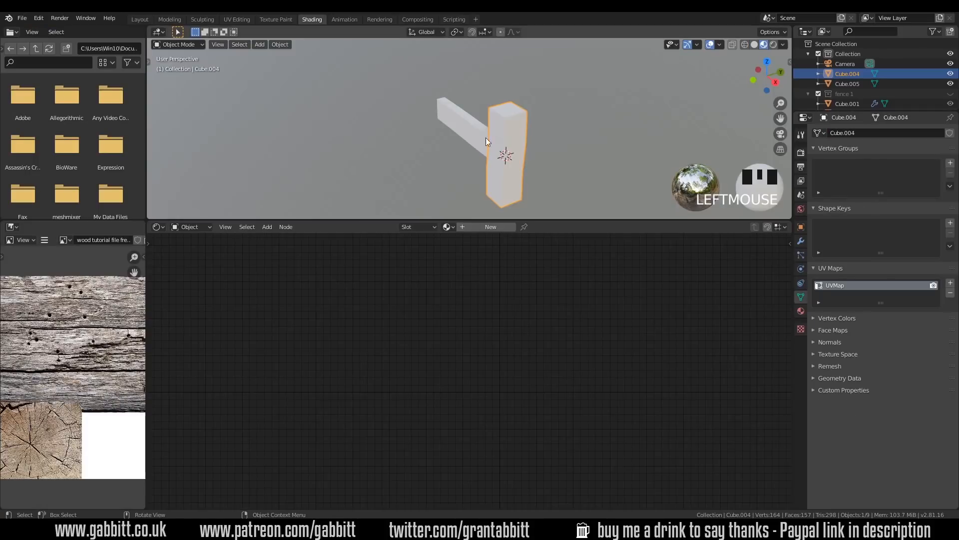
middle_drag(561, 161, 450, 148)
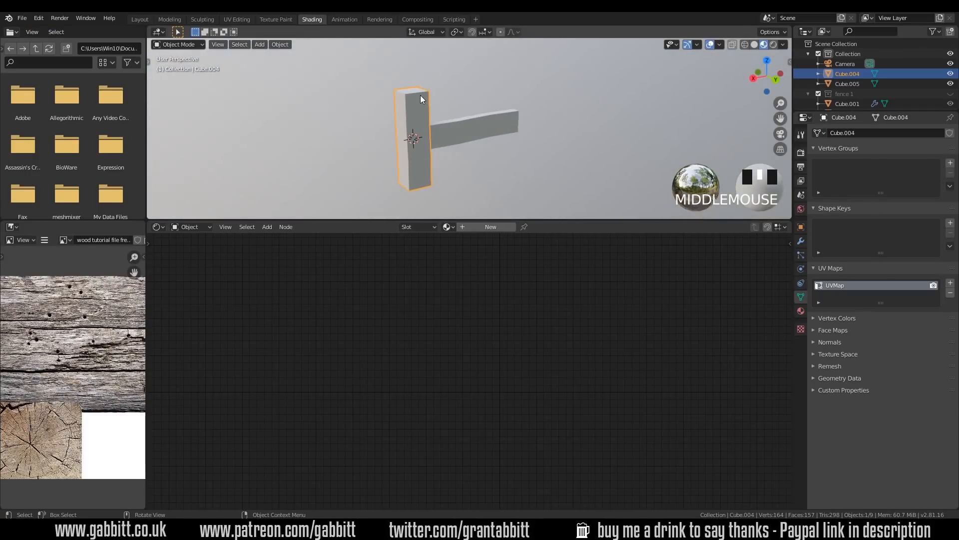
click(473, 250)
click(490, 227)
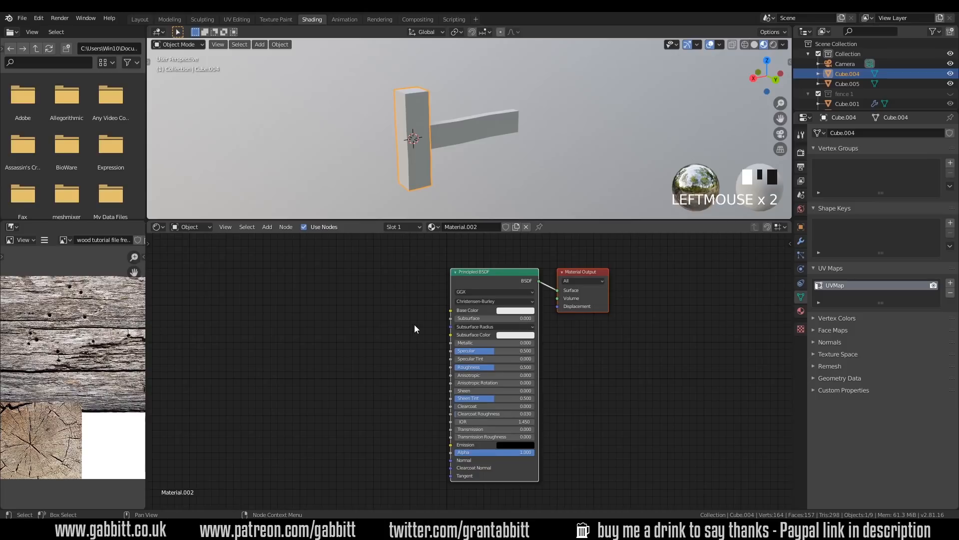
Step: Bring the "wood tutorial file free textures" image from File Explorer into the post's material nodes and connect its Color to Base Color
key(alt+Tab)
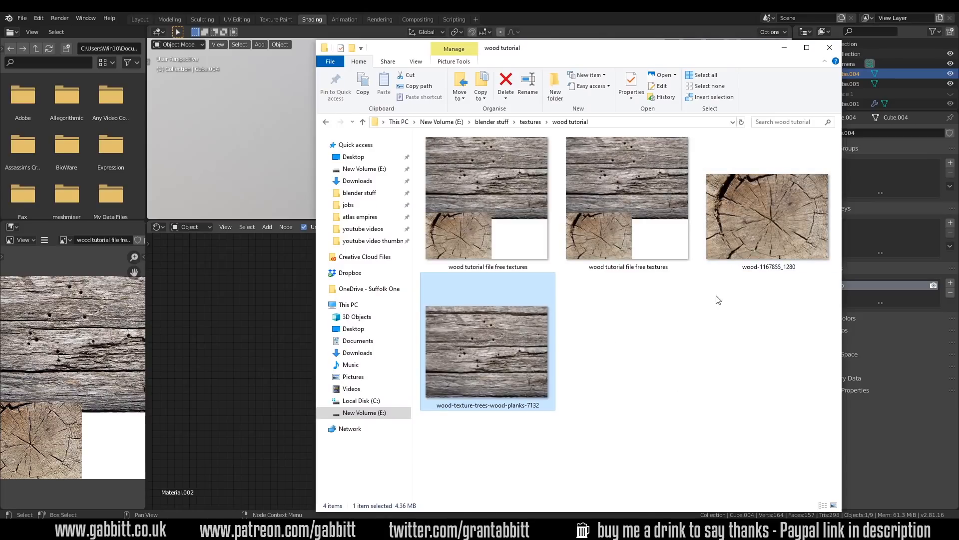
mouse_move(735, 265)
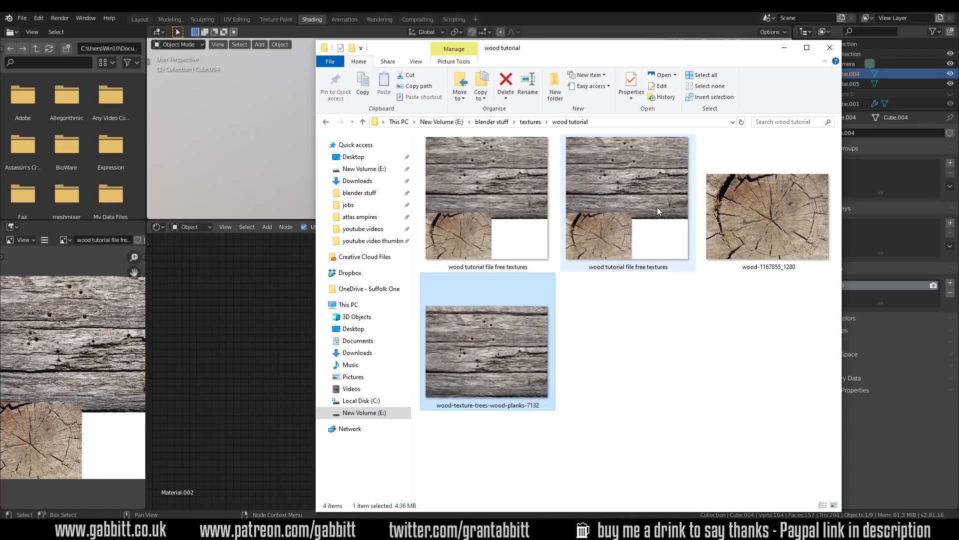
click(501, 198)
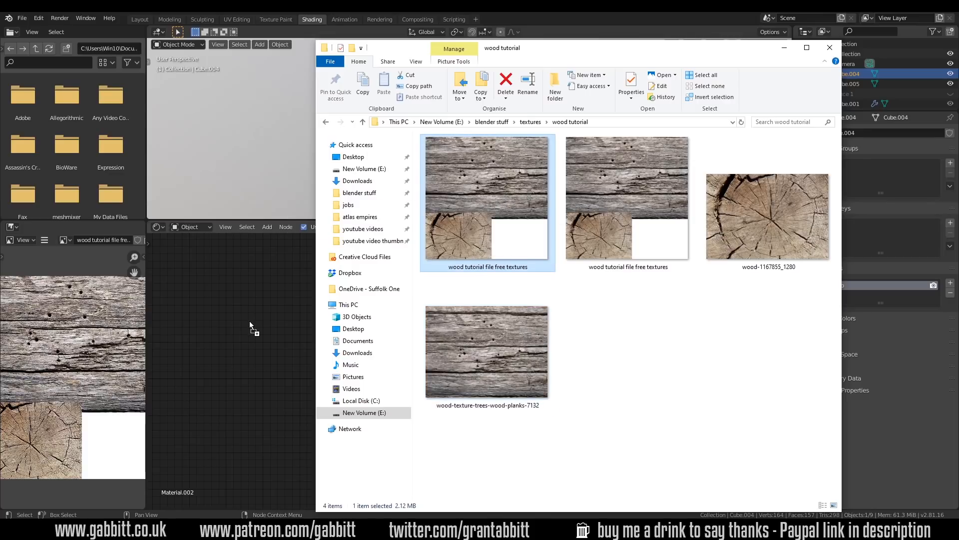
drag(250, 326, 450, 310)
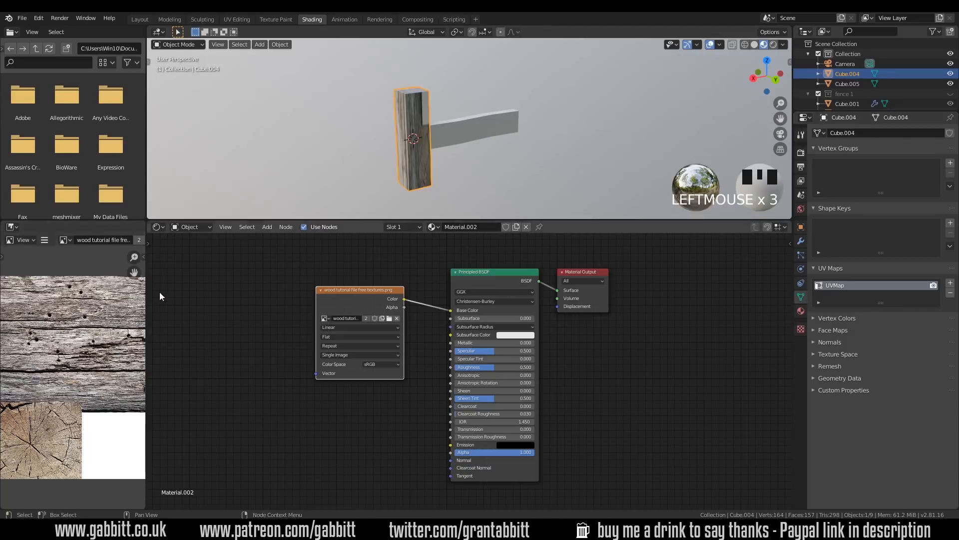
Step: Widen the image editor area so the whole wood texture fits in it
drag(147, 287, 295, 287)
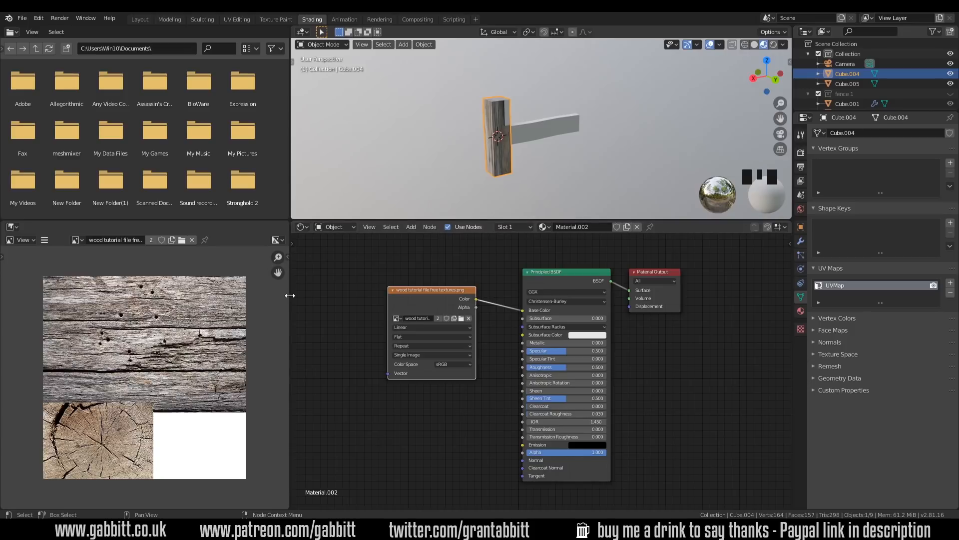
Step: Change the image area into a UV Editor and select the post's whole mesh in Edit Mode
click(16, 227)
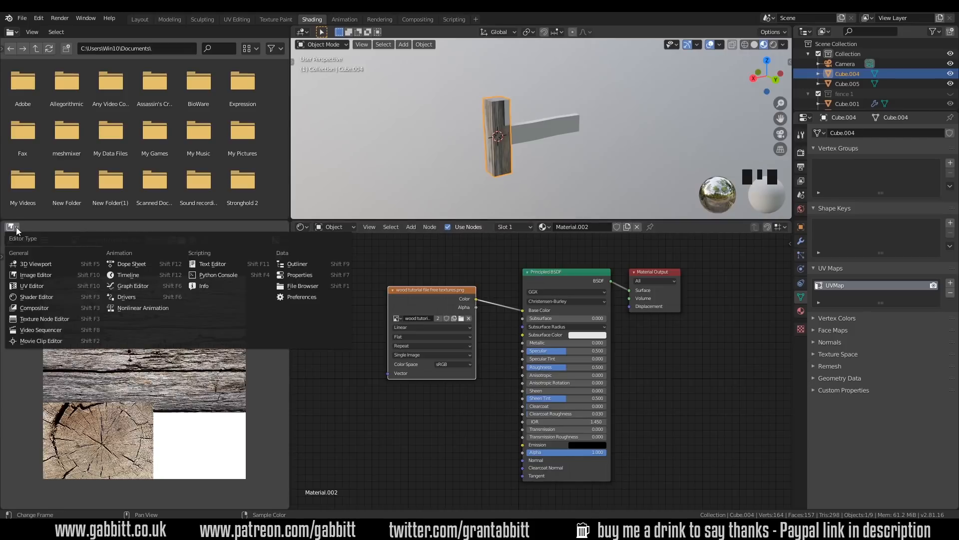
click(33, 283)
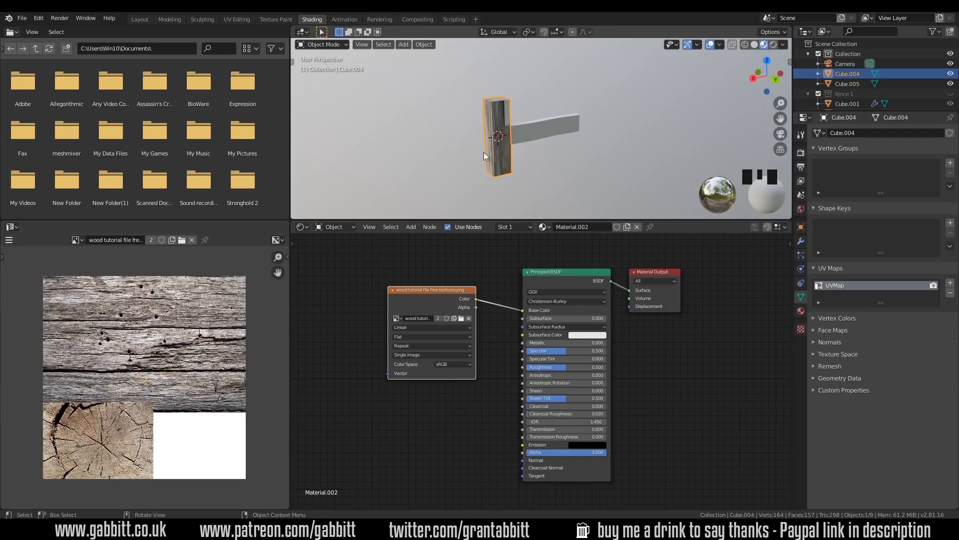
key(Tab)
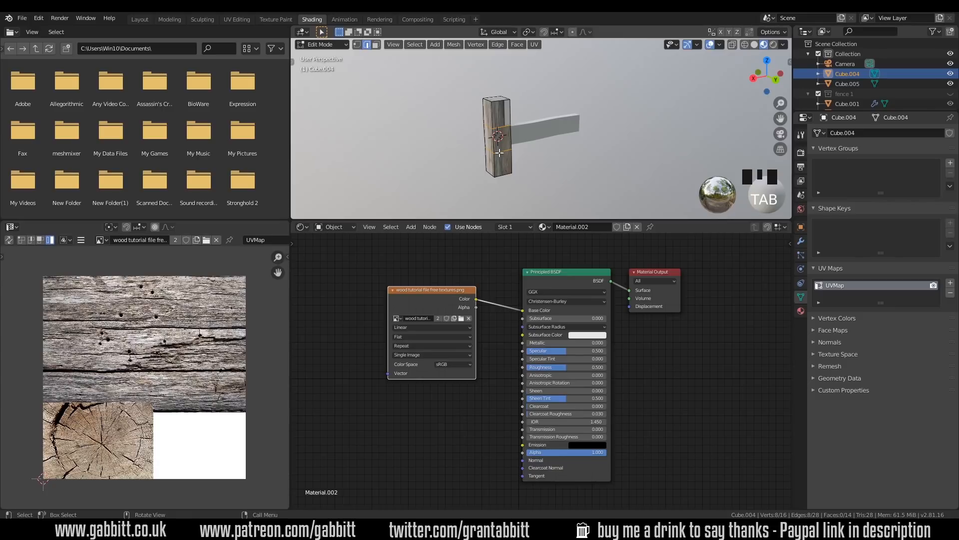
key(a)
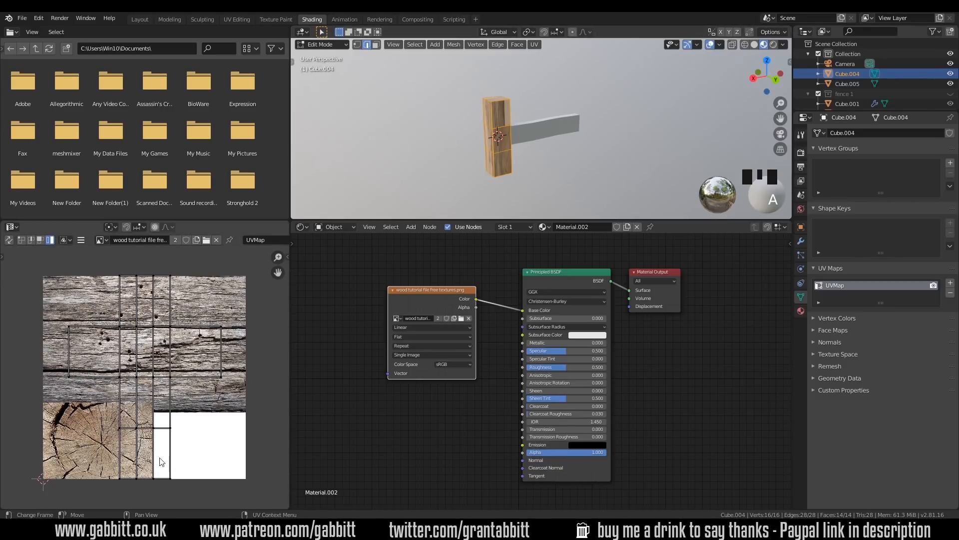
Step: Select the post's entire UV layout and move it slightly across the wood image
key(a)
key(g)
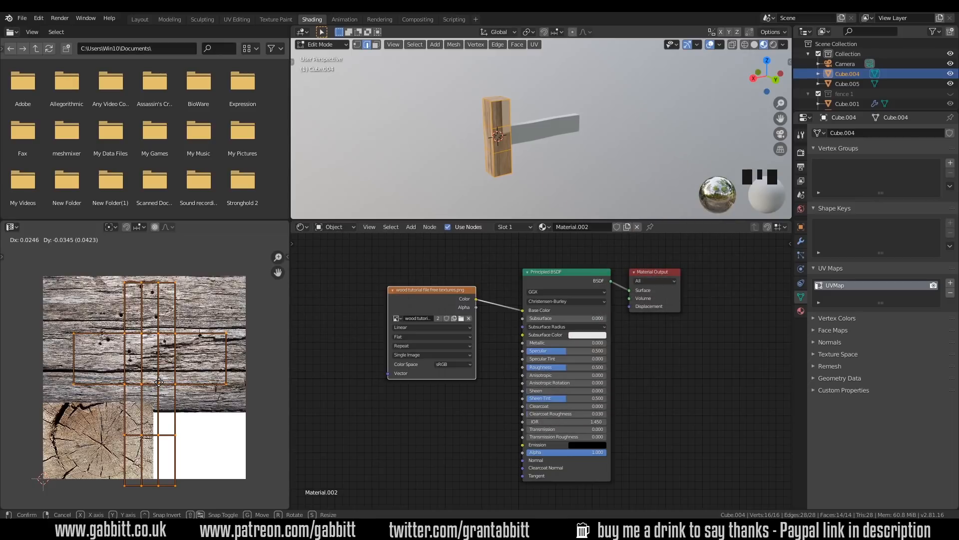
click(159, 380)
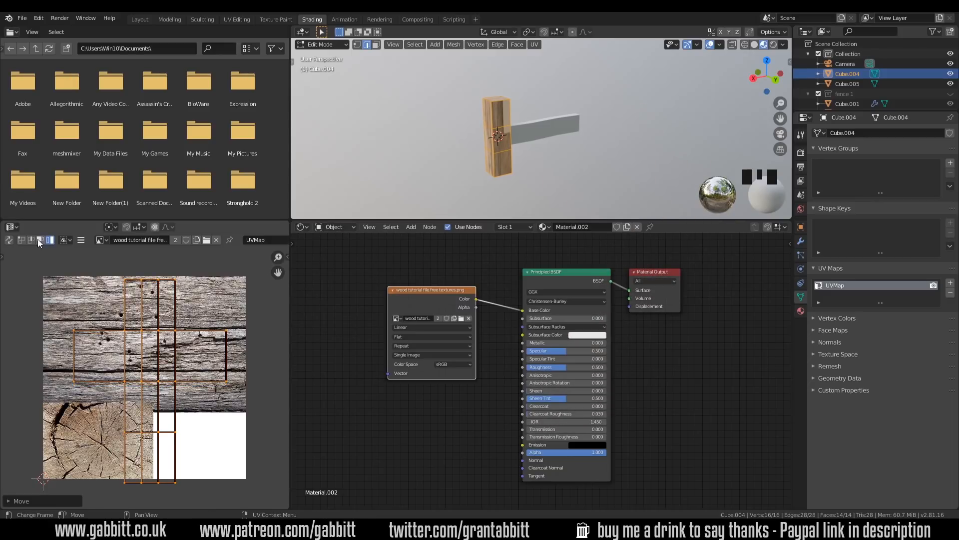
Step: Select only the uppermost face of the UV layout's first column in face mode and reposition it over the wood planks
double_click(138, 310)
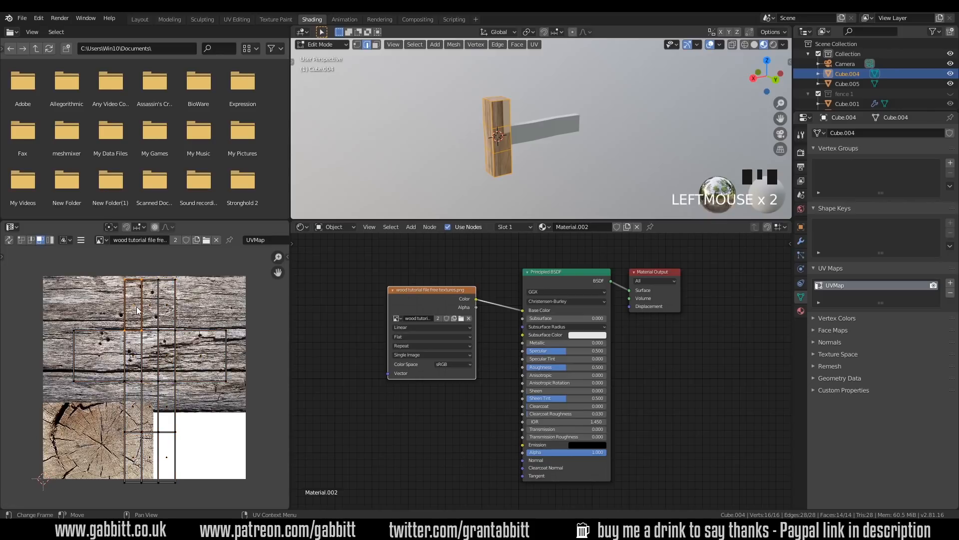
key(g)
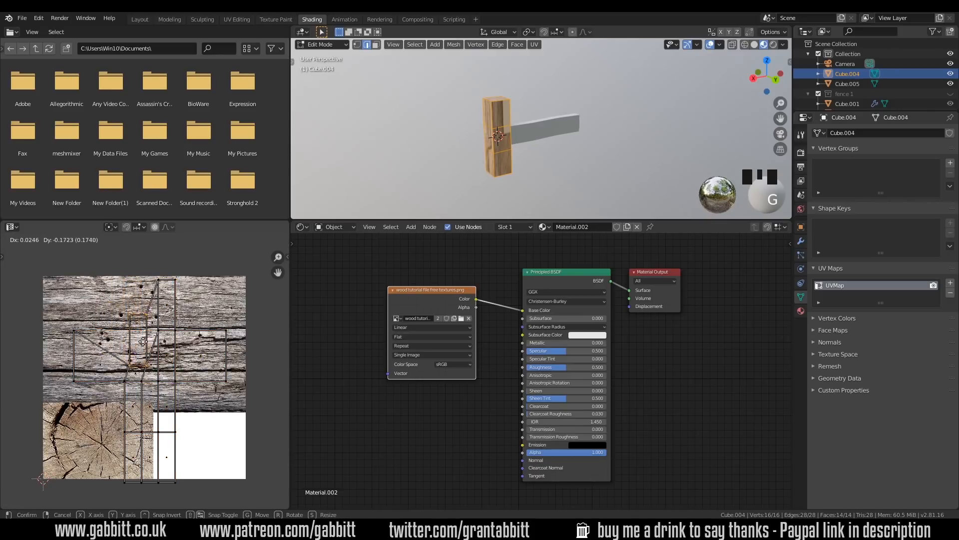
click(138, 323)
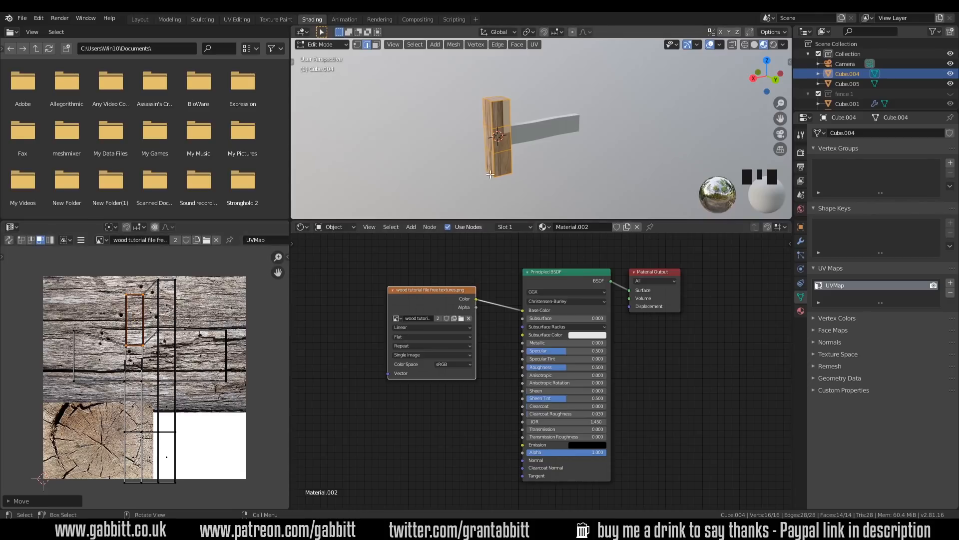
key(g)
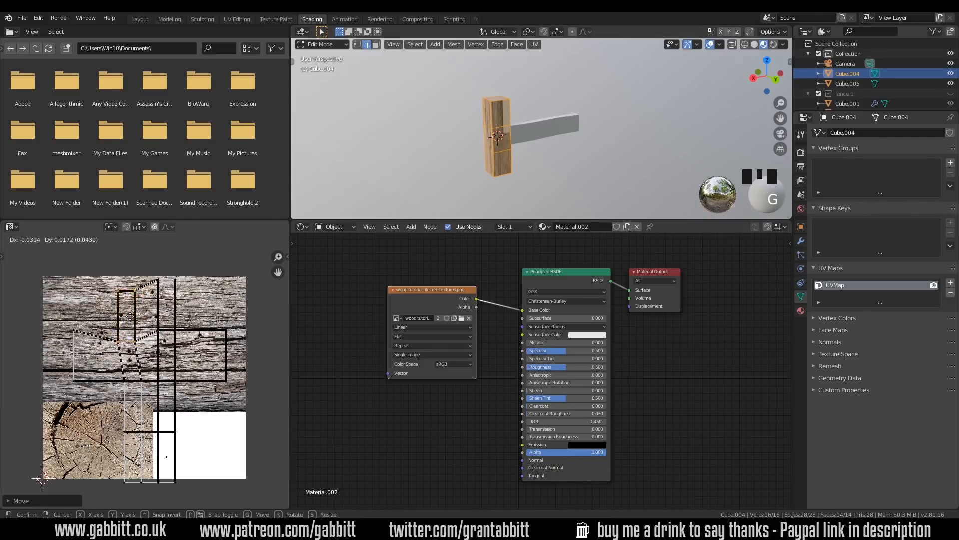
click(153, 311)
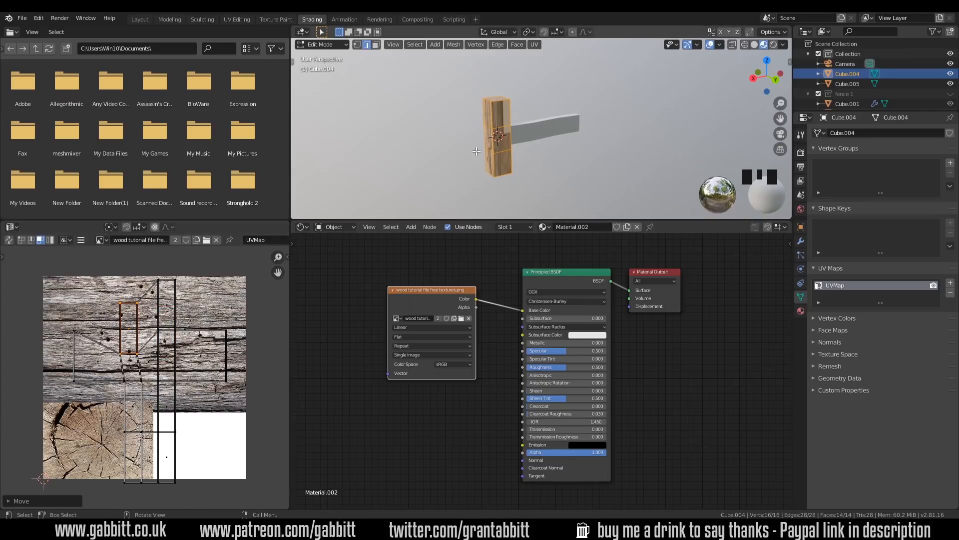
Step: View the post up close and shift the UV face straddling the planks and the white area slightly sideways
middle_drag(549, 130, 575, 131)
scroll(515, 135, up, 2)
mouse_move(515, 136)
middle_down()
mouse_move(555, 151)
mouse_move(514, 147)
middle_up()
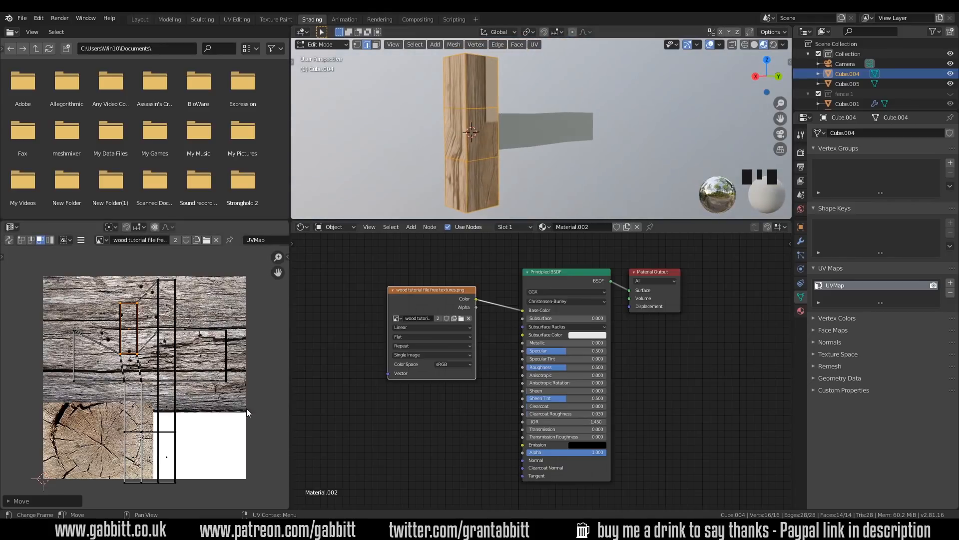
click(168, 419)
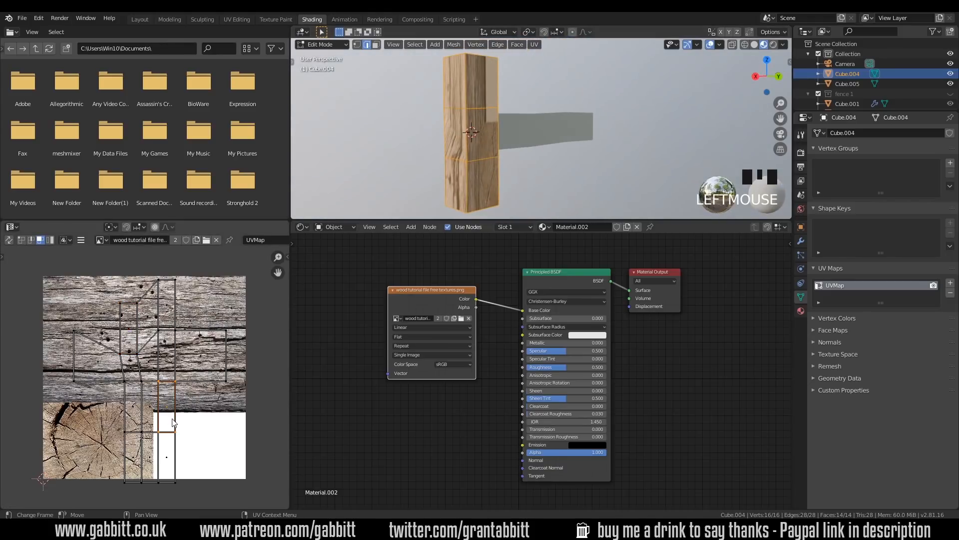
key(g)
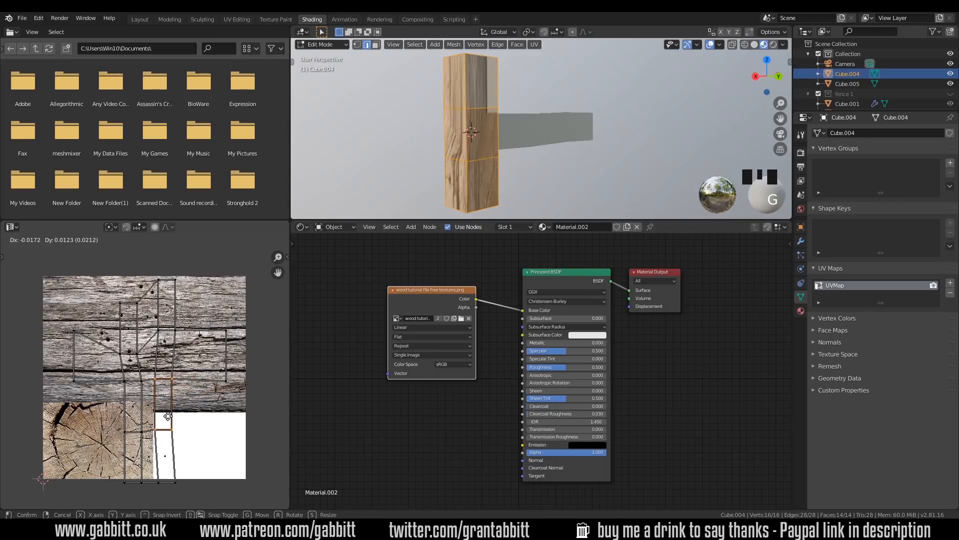
click(172, 417)
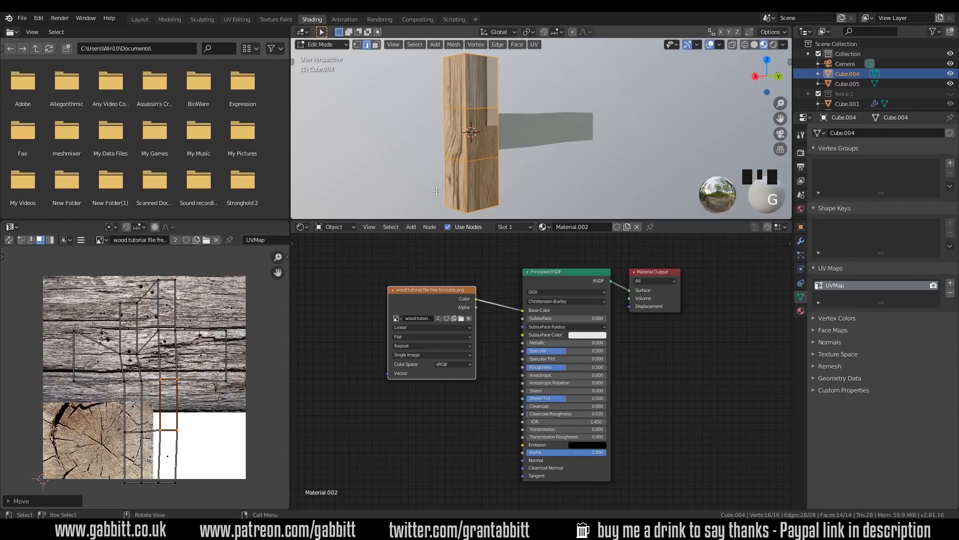
Step: Compare the Shading and UV Editing workspaces, ending in UV Editing with the post's UVs shown
click(230, 20)
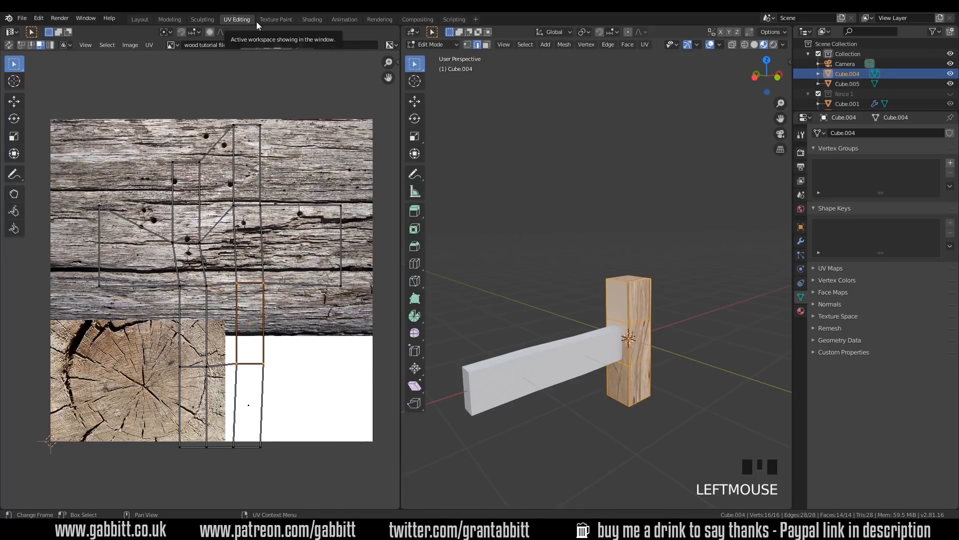
click(311, 19)
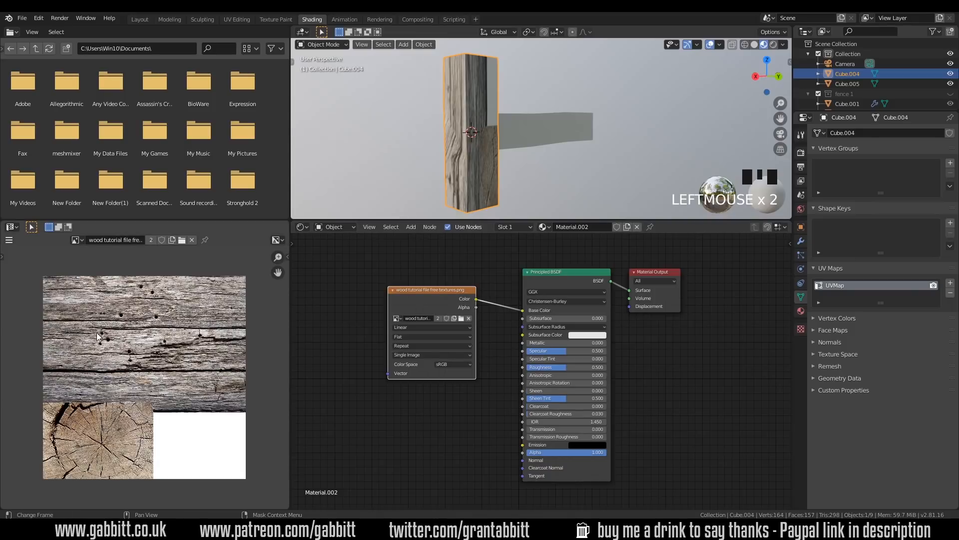
click(243, 19)
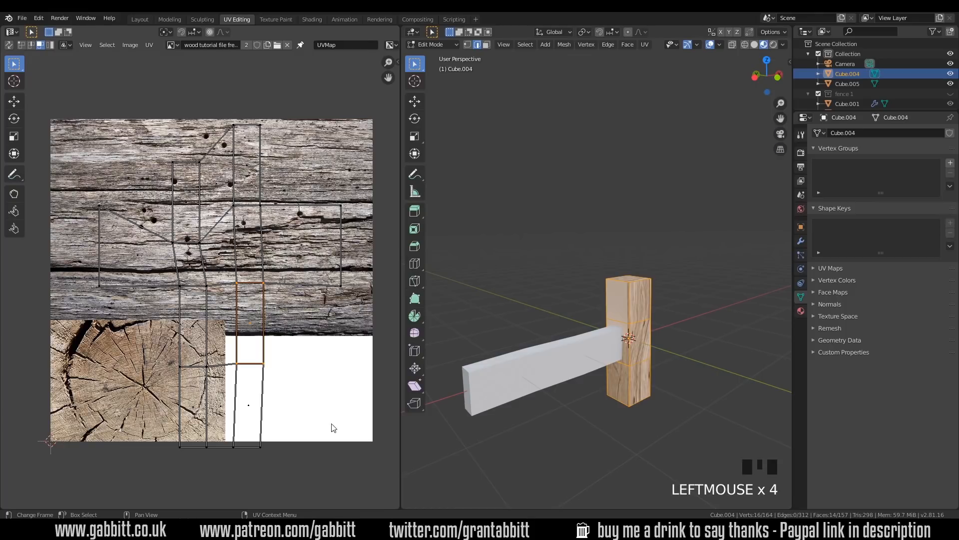
Step: Unlink the image from the UV Editor so the post's UV layout shows on the plain grid
click(171, 45)
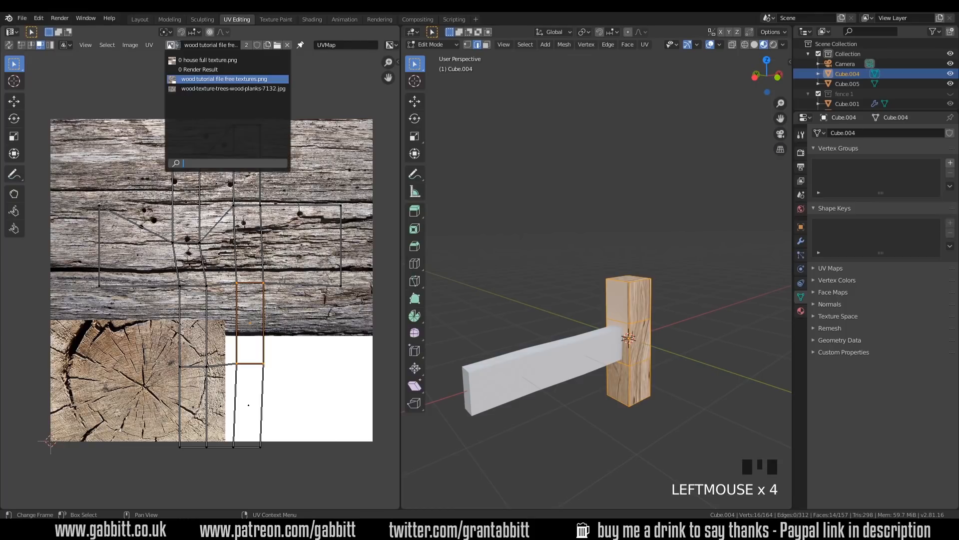
click(185, 89)
click(287, 45)
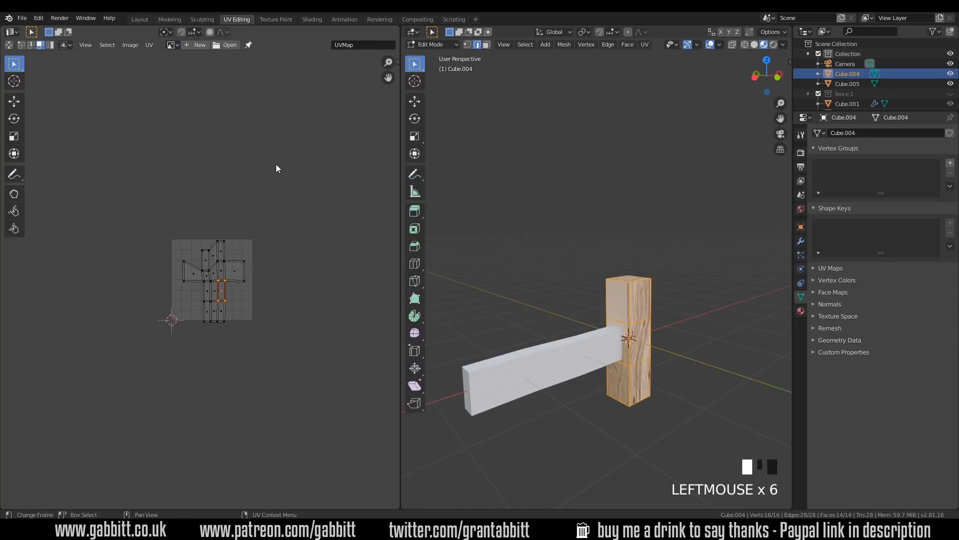
scroll(253, 295, up, 6)
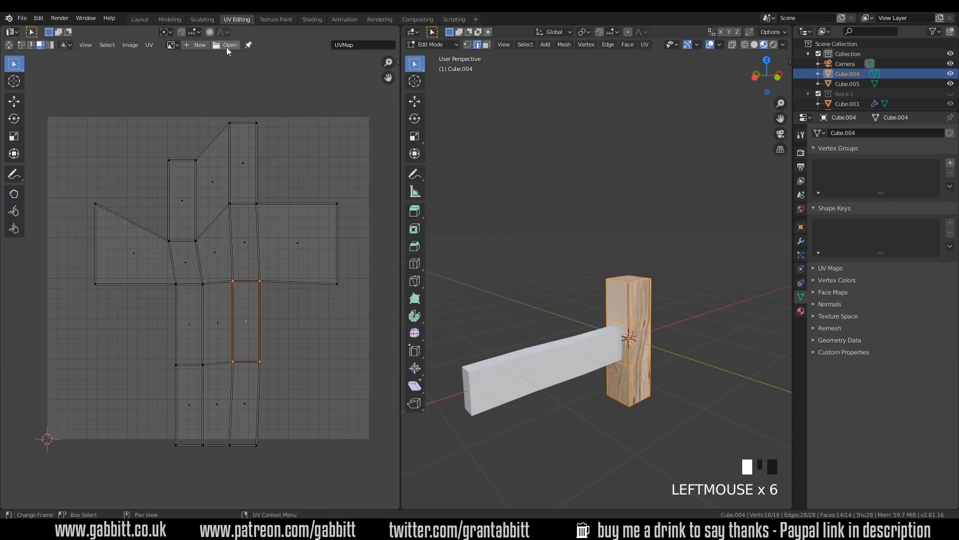
click(172, 45)
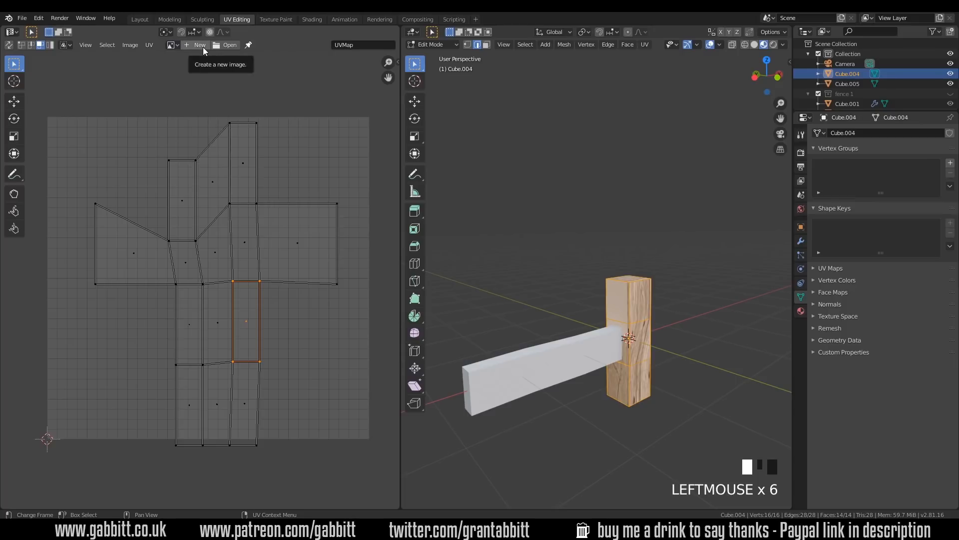
Step: Unwrap the whole post using its existing UV map
middle_drag(624, 372, 638, 370)
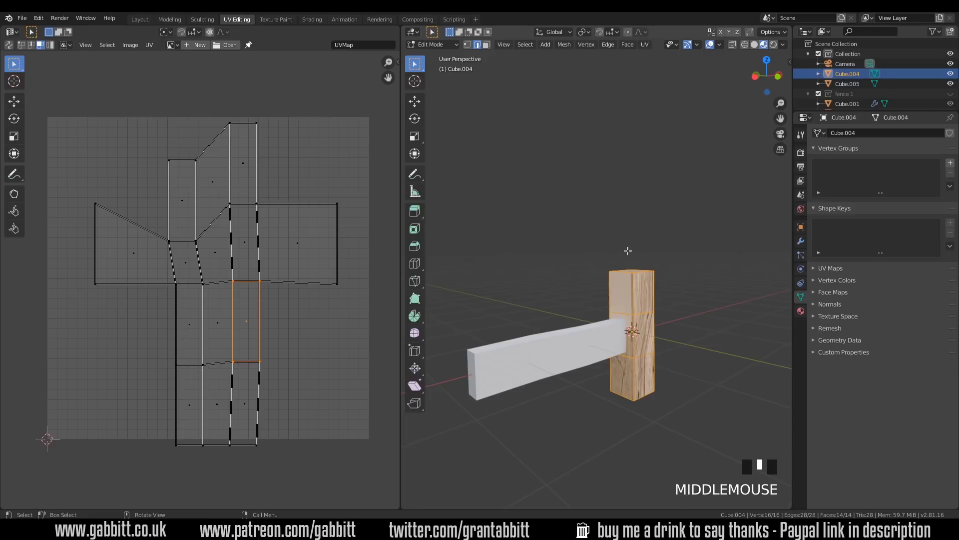
key(u)
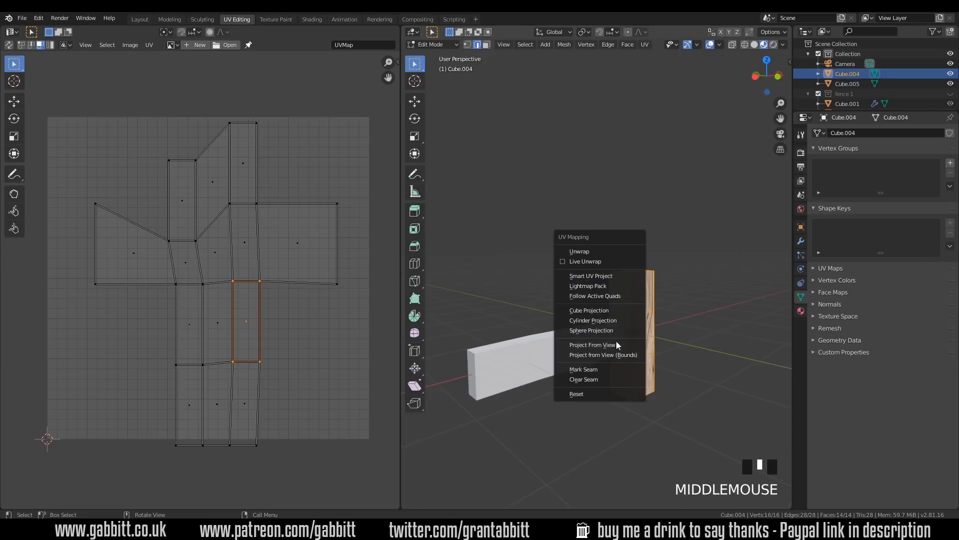
click(606, 251)
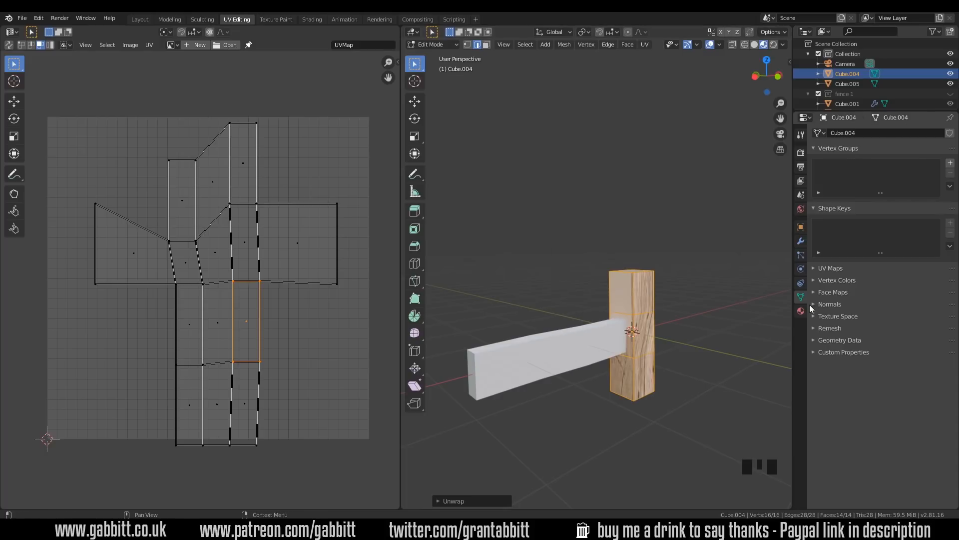
Step: Expand the post's UV Maps list and remove UVMap from it
click(815, 268)
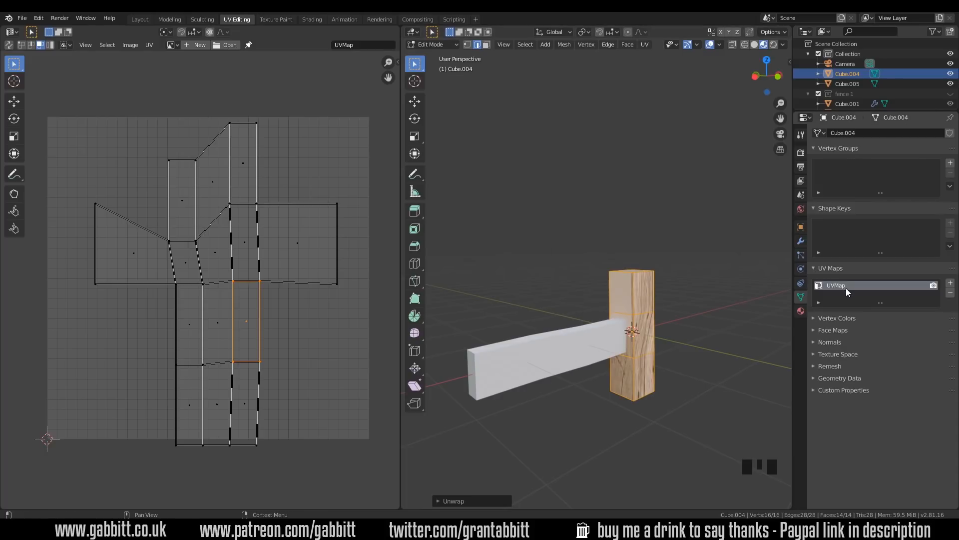
click(867, 283)
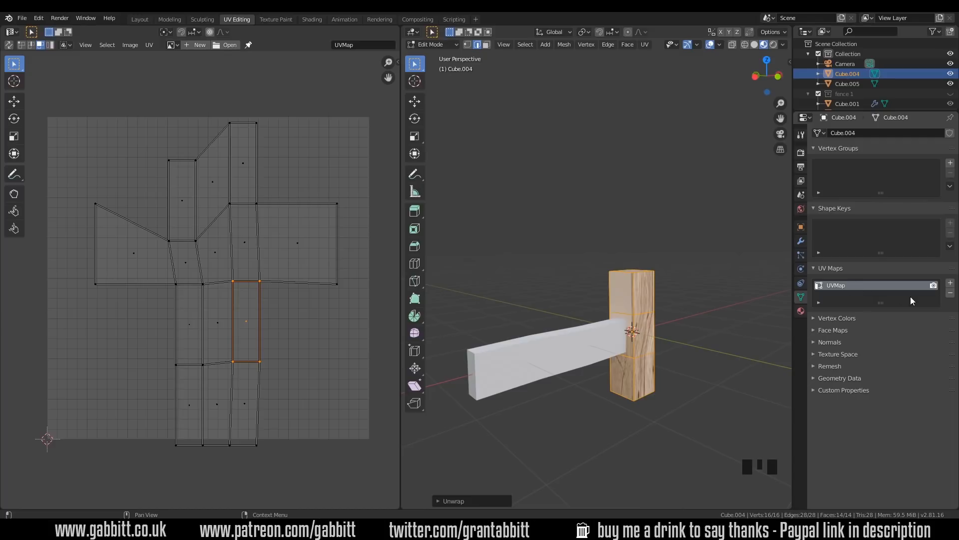
click(950, 293)
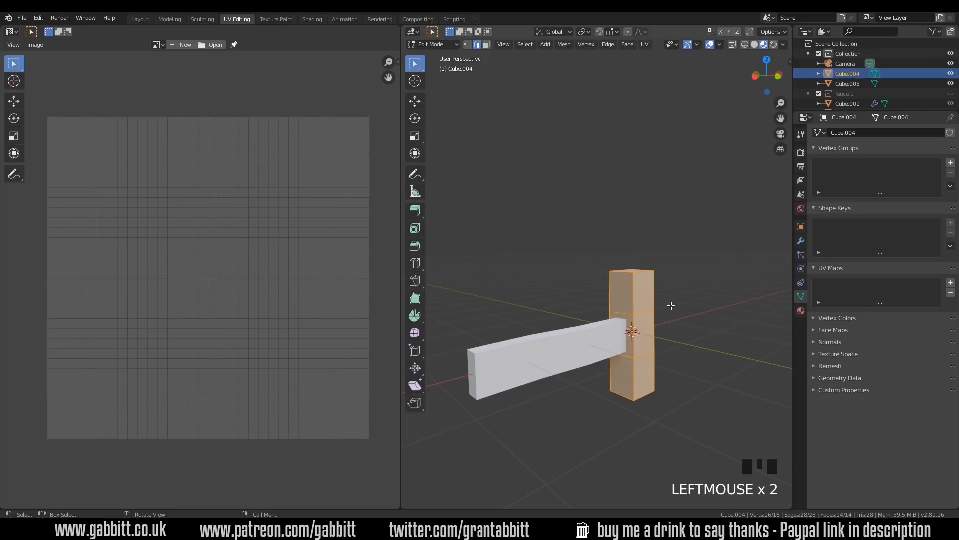
Step: Unwrap the whole post again to create a fresh UV map, and inspect the texture around it
key(u)
key(u)
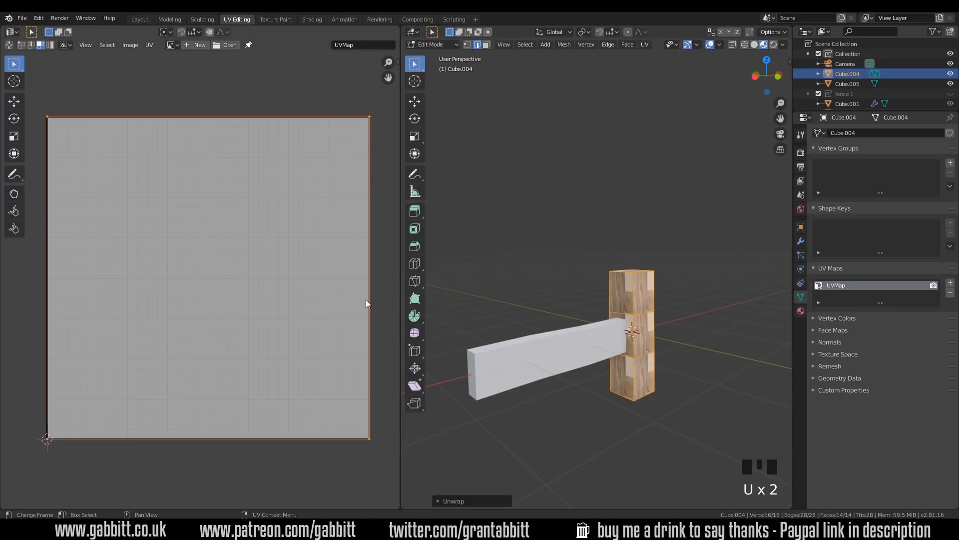
scroll(679, 370, up, 2)
middle_drag(680, 369, 631, 300)
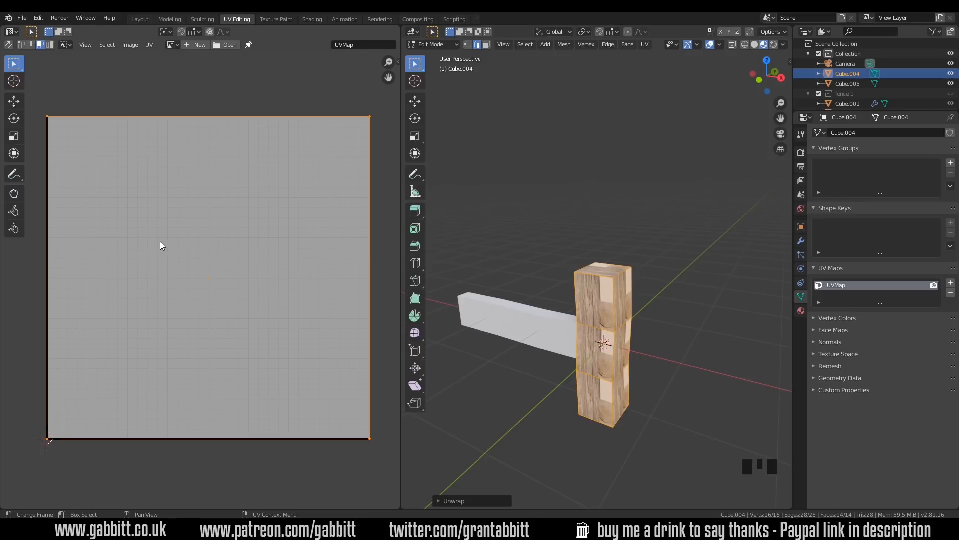
middle_drag(550, 309, 595, 323)
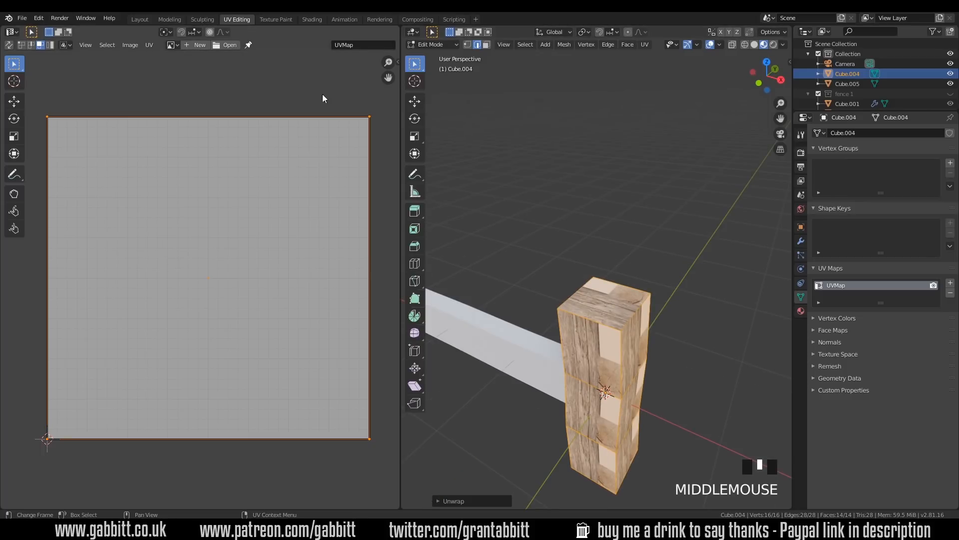
Step: Display "wood tutorial file free textures.png" behind the UVs and fit the whole image in the UV Editor
click(176, 45)
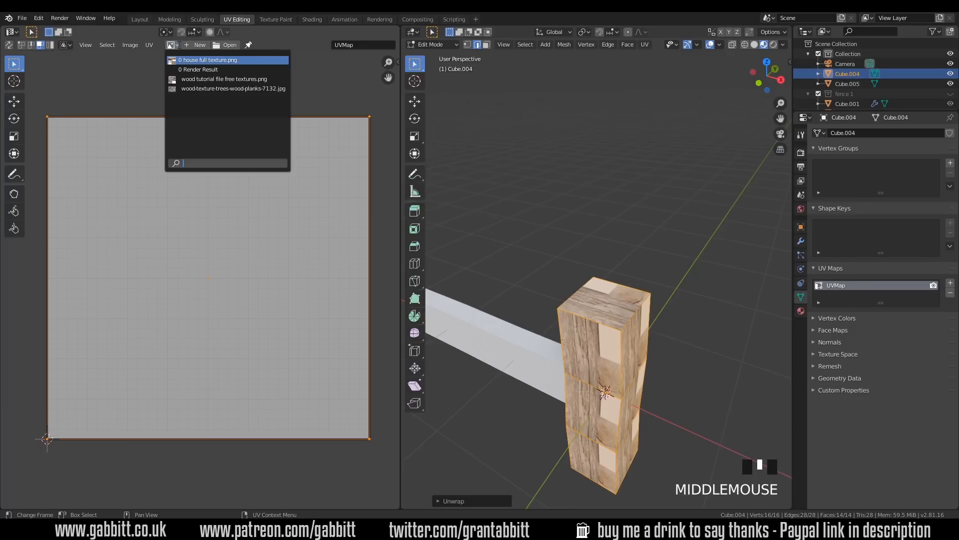
click(200, 79)
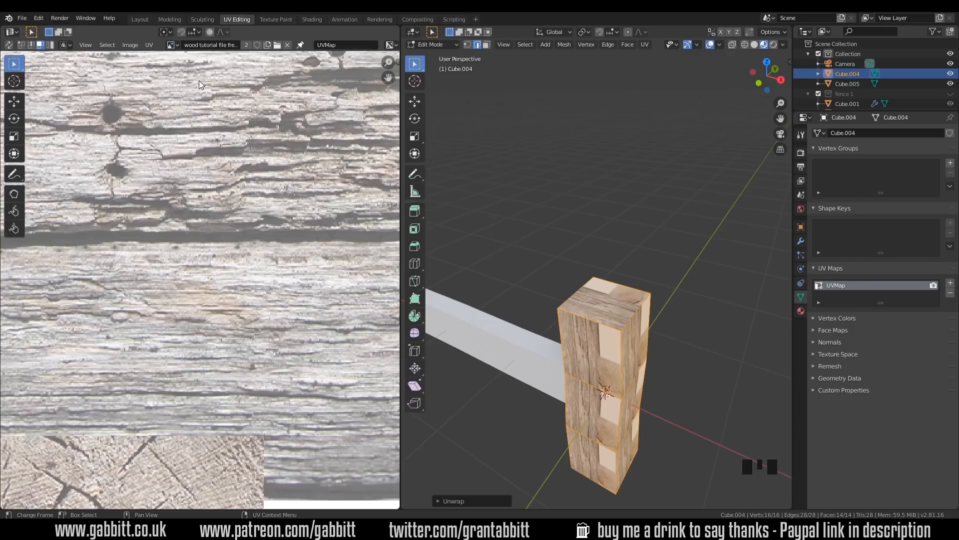
key(Home)
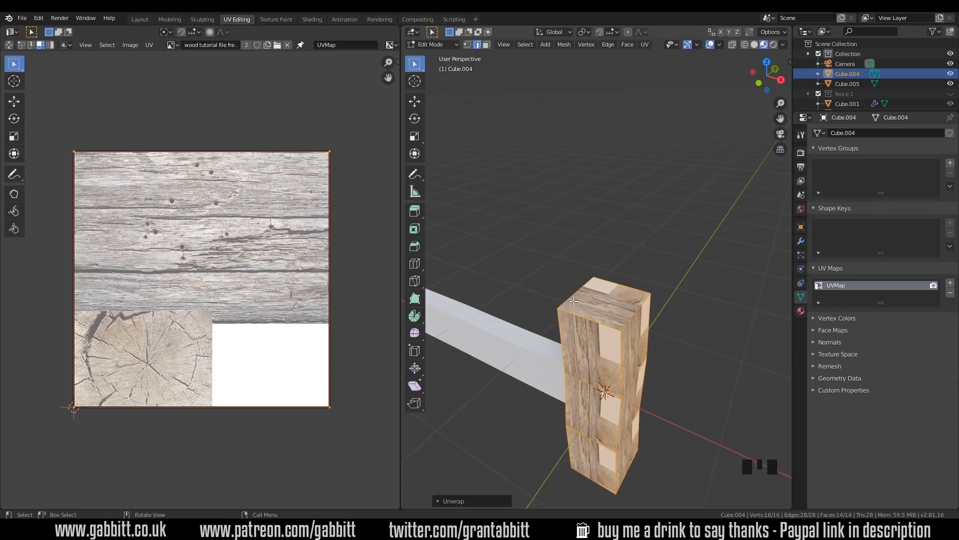
Step: Mark the four edges around the post's top face as a seam
click(607, 285)
shift+click(625, 282)
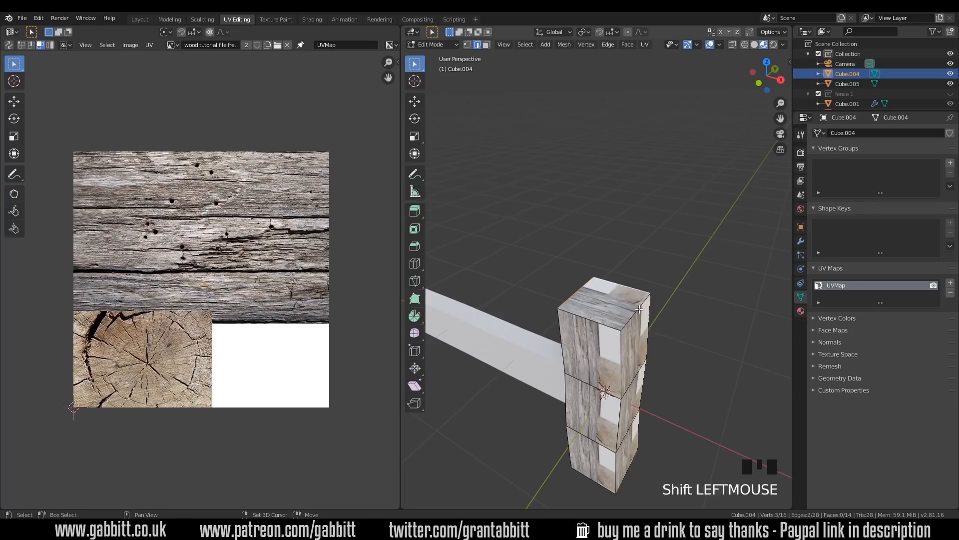
shift+click(638, 307)
shift+click(600, 324)
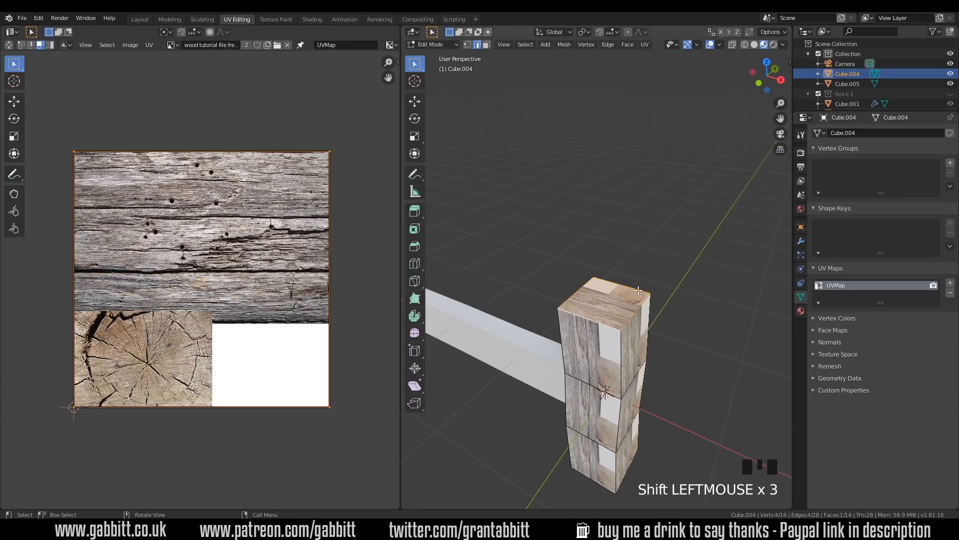
click(608, 44)
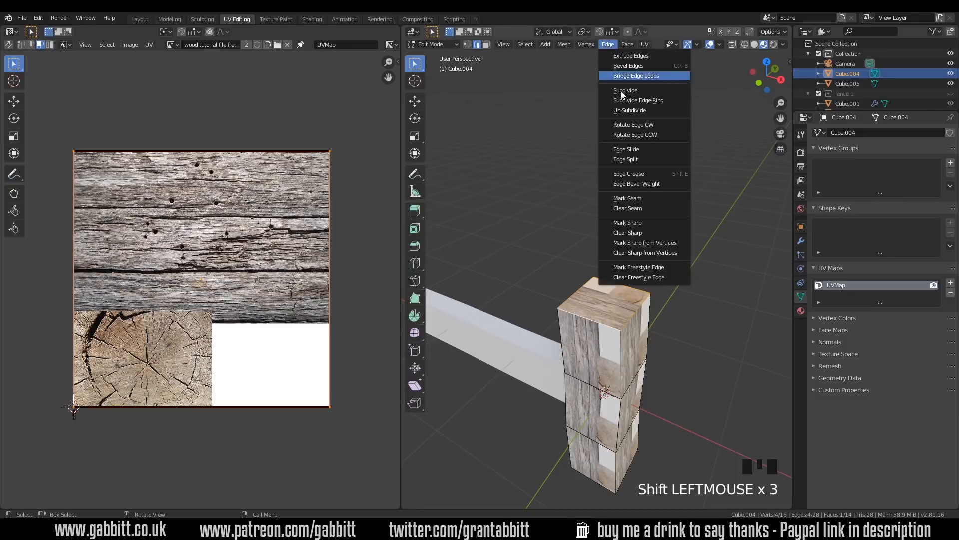
click(639, 200)
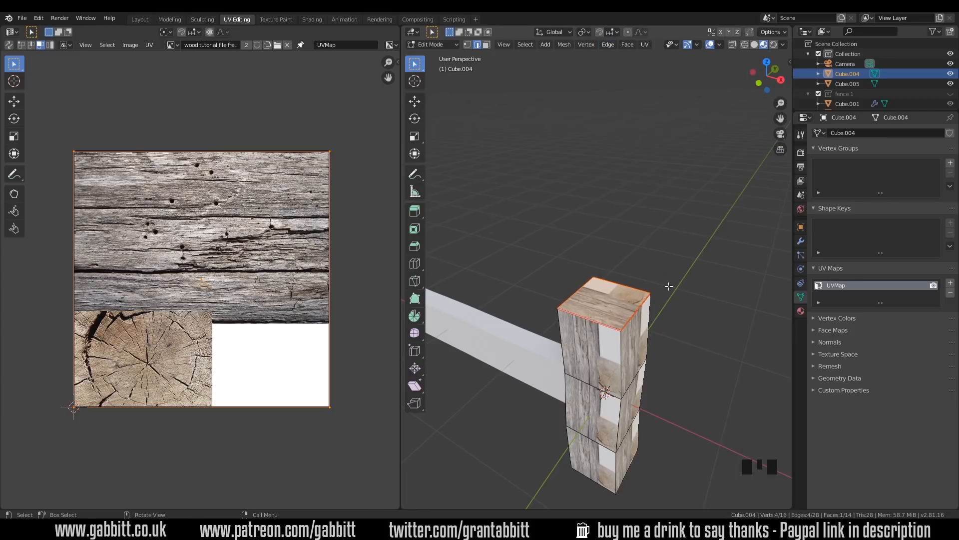
Step: Unwrap the whole post using the seam around its top face
key(a)
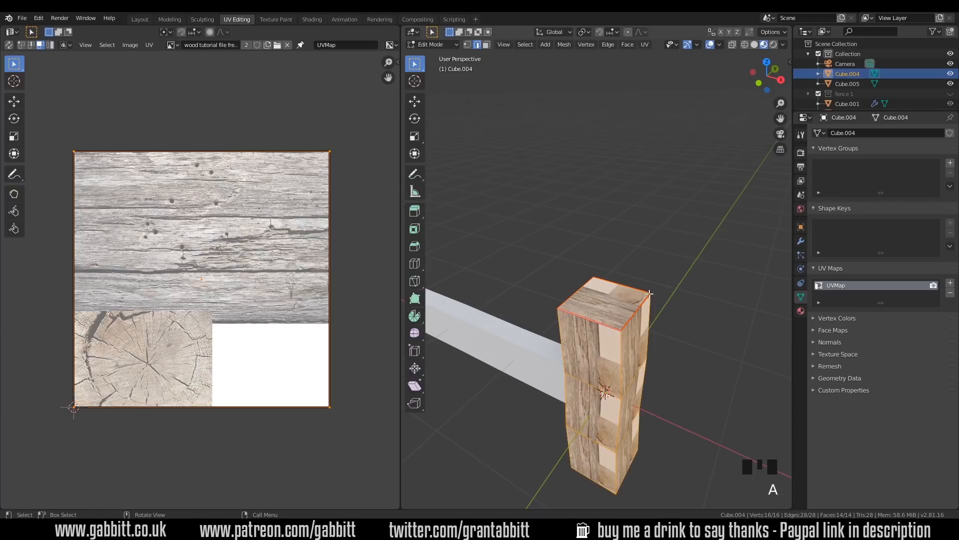
key(u)
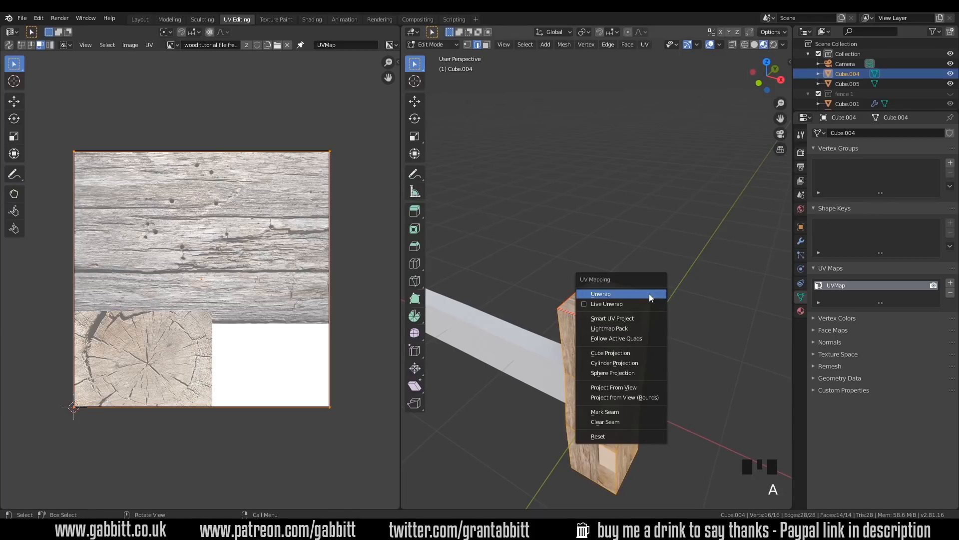
click(612, 295)
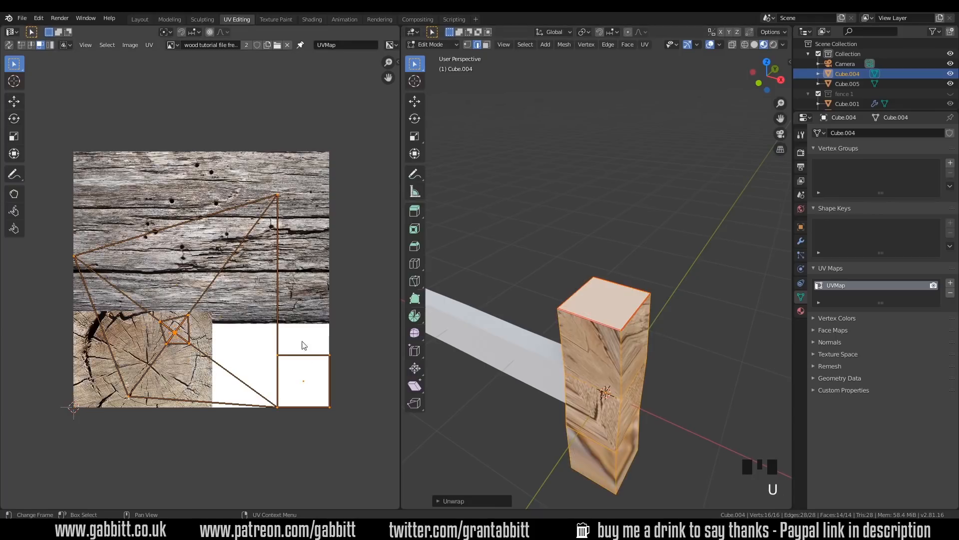
Step: Turn on UV sync selection, switch to face selection, and select the post's top face
click(8, 46)
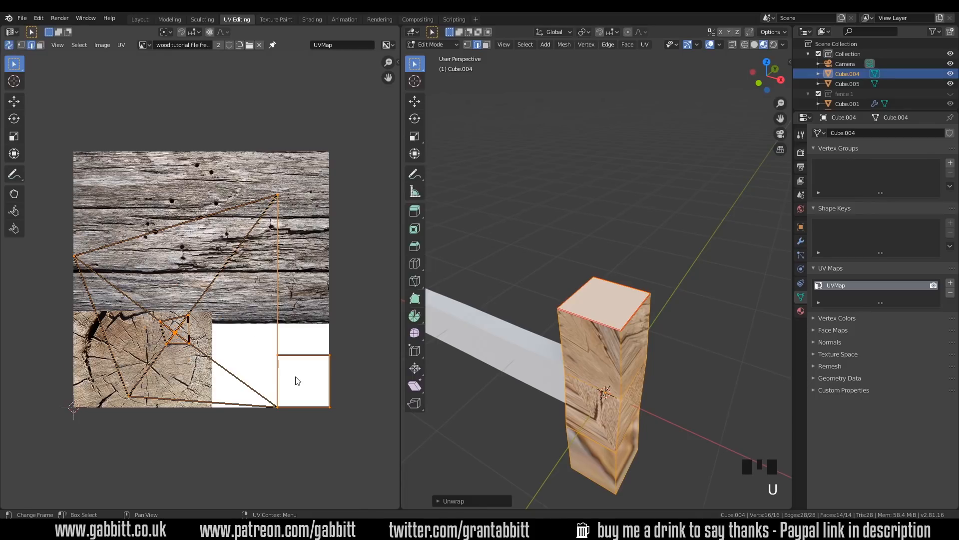
double_click(41, 45)
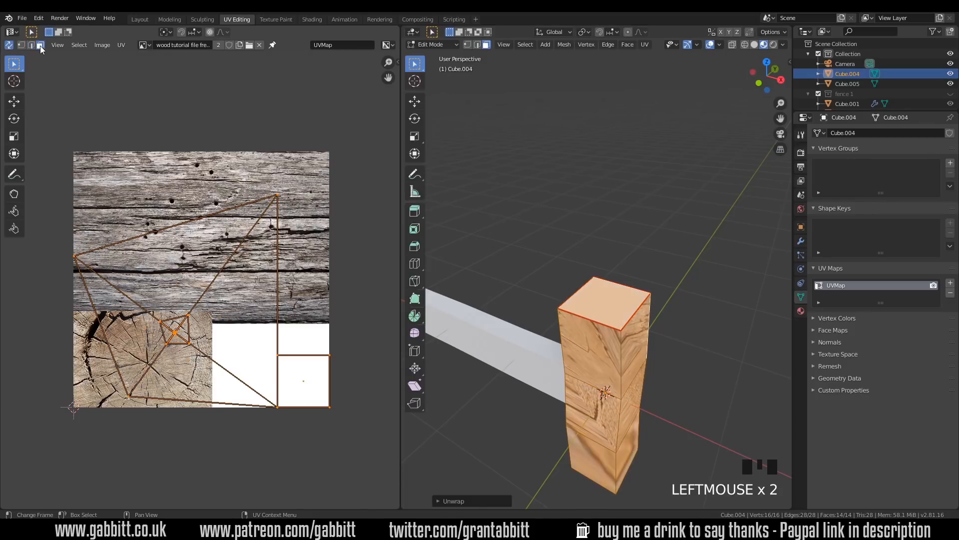
click(599, 310)
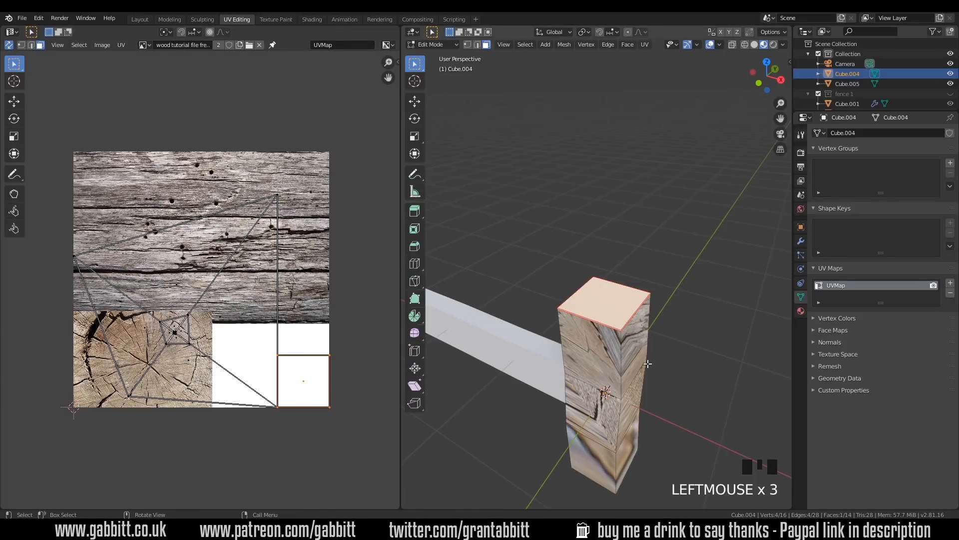
Step: Examine the post's underside and locate the bottom face's UVs by selecting the small nested faces inside the side island
middle_drag(628, 424, 610, 268)
middle_drag(595, 414, 603, 376)
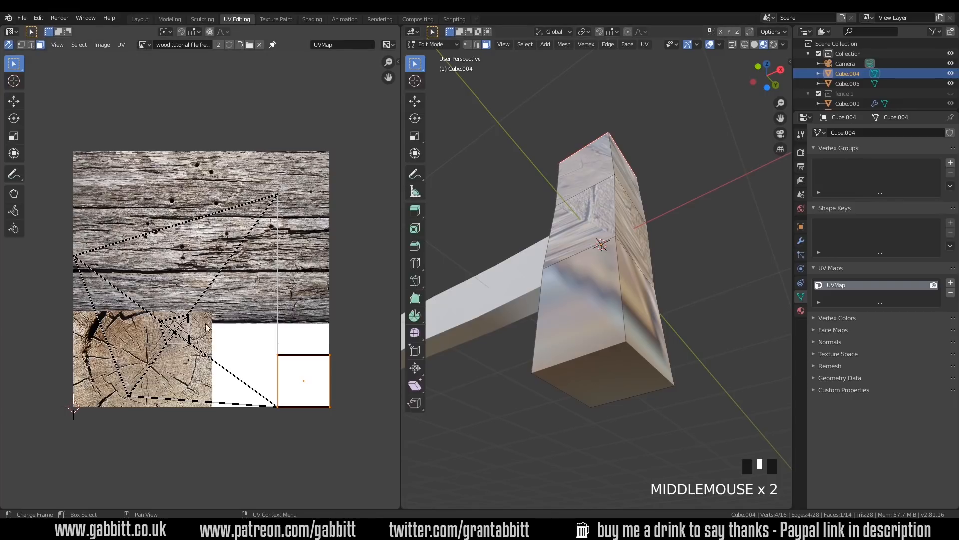
click(175, 332)
middle_drag(594, 344, 620, 351)
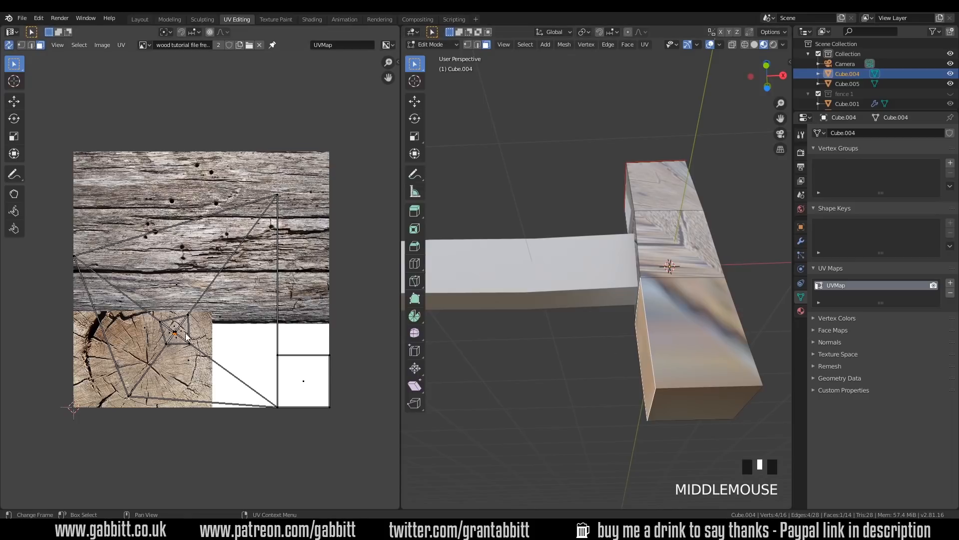
scroll(215, 343, up, 2)
scroll(197, 348, up, 5)
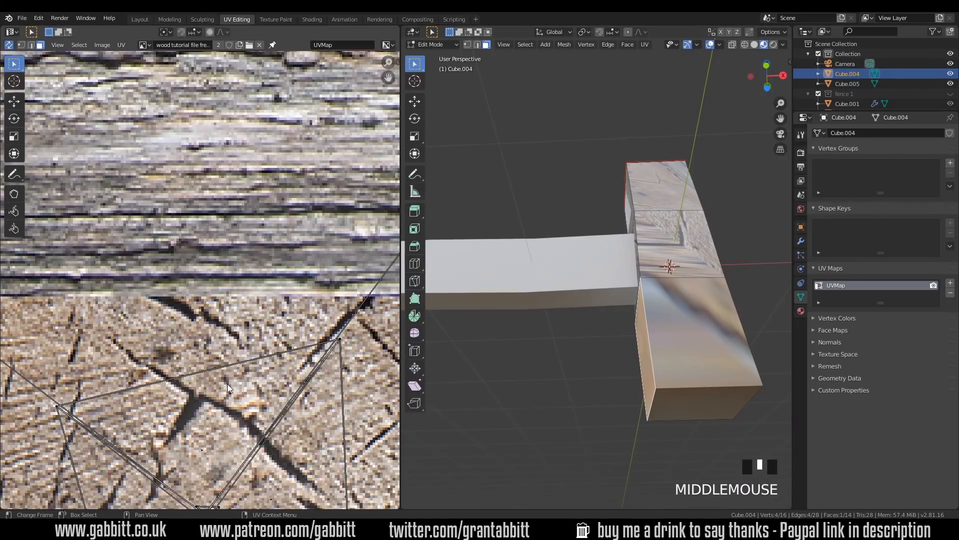
middle_drag(227, 388, 208, 373)
click(208, 372)
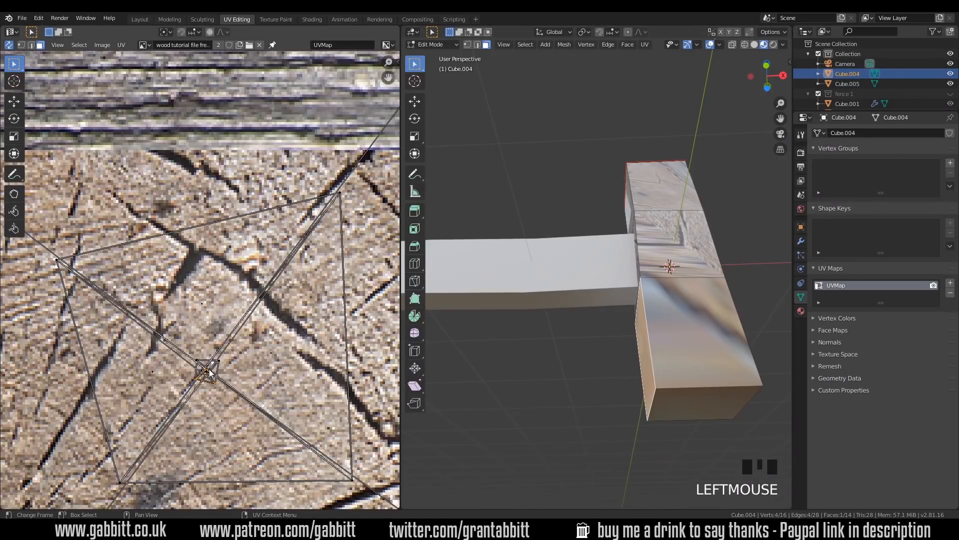
click(209, 372)
click(209, 372)
click(209, 372)
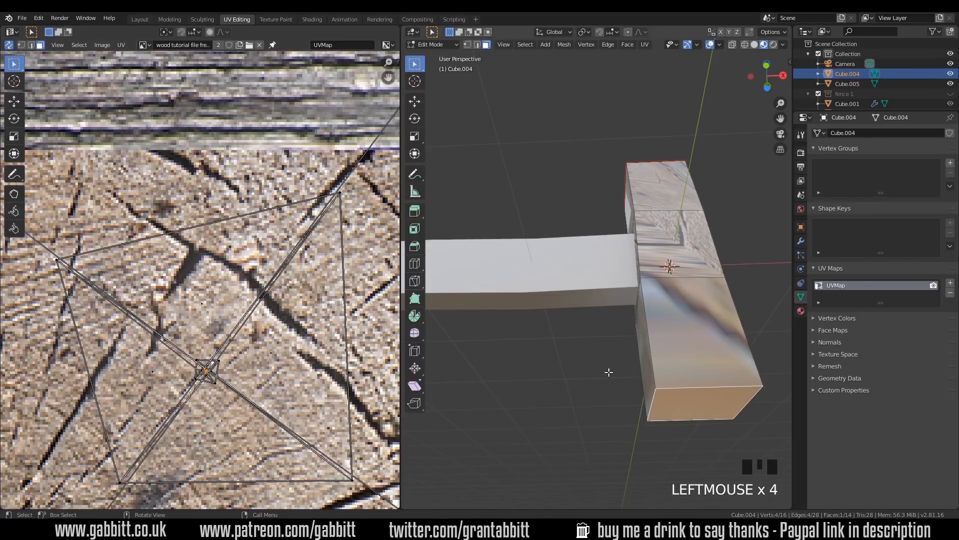
scroll(250, 328, down, 8)
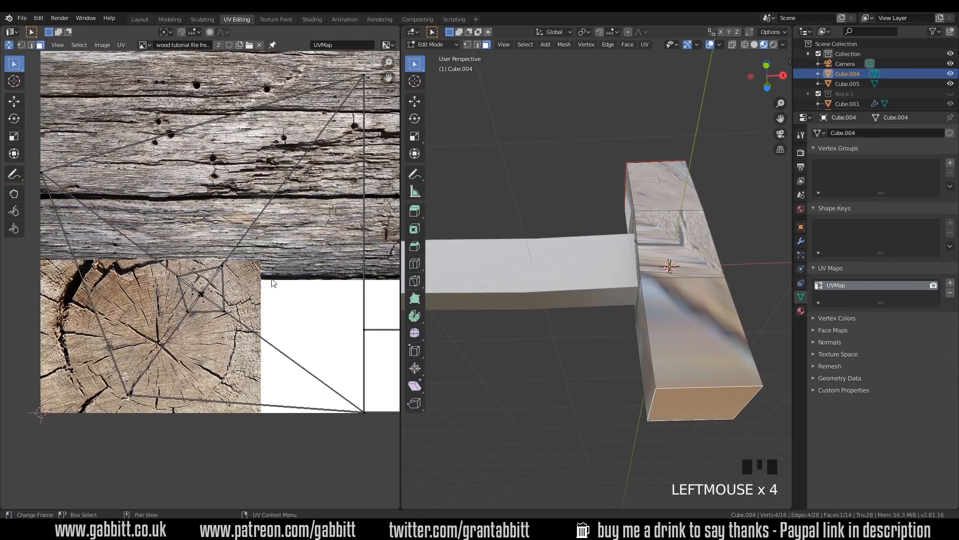
middle_drag(686, 395, 626, 204)
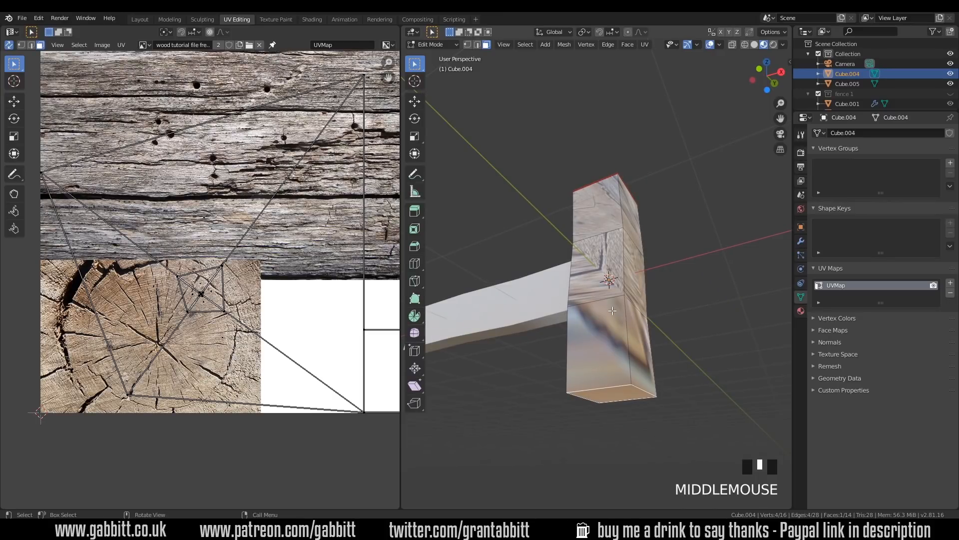
middle_drag(612, 311, 658, 322)
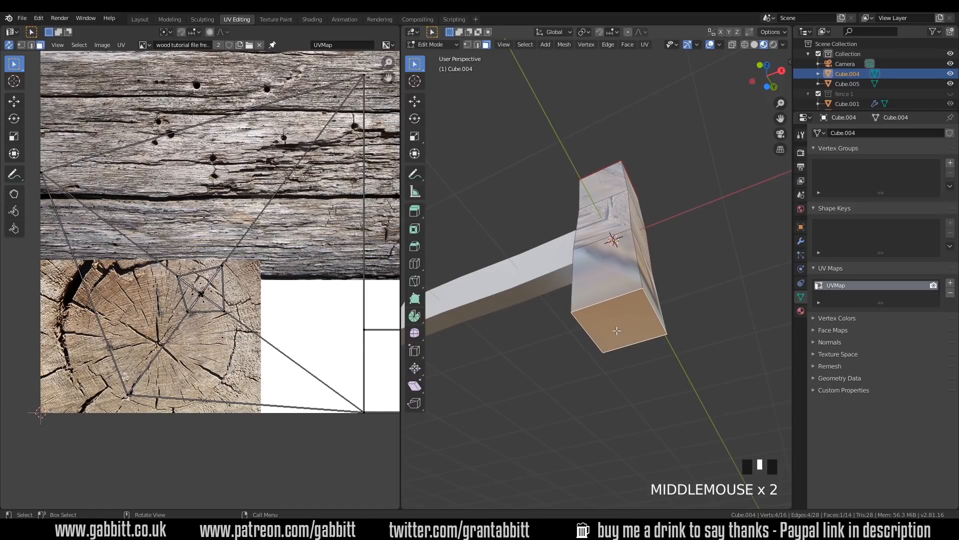
scroll(260, 282, down, 2)
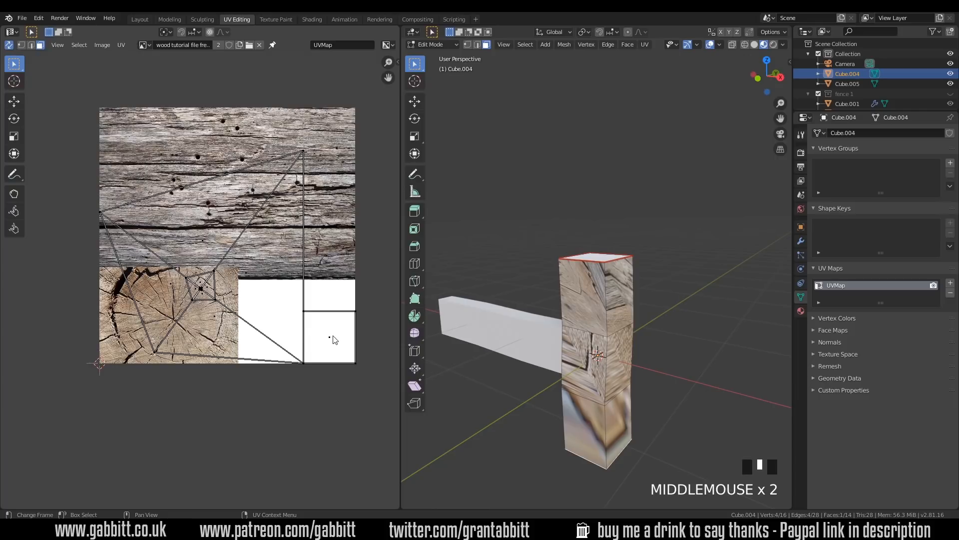
Step: Mark the four edges around the post's bottom face as a seam
middle_drag(619, 300, 584, 281)
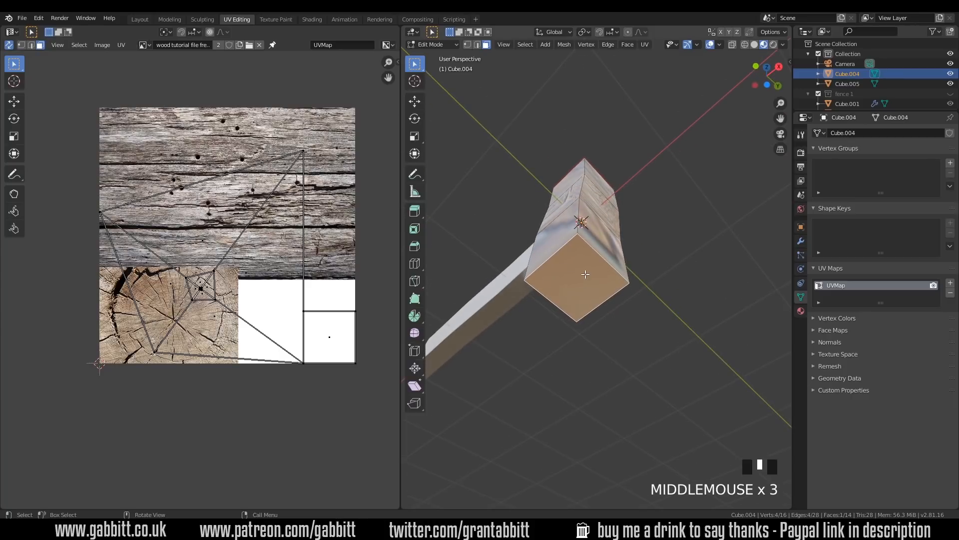
click(478, 44)
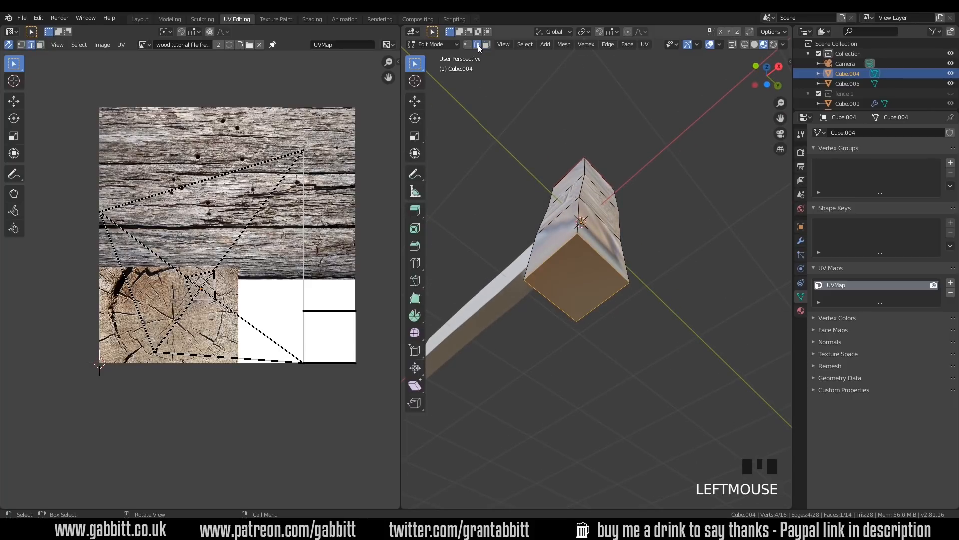
click(561, 251)
shift+click(594, 249)
shift+click(613, 295)
shift+click(556, 305)
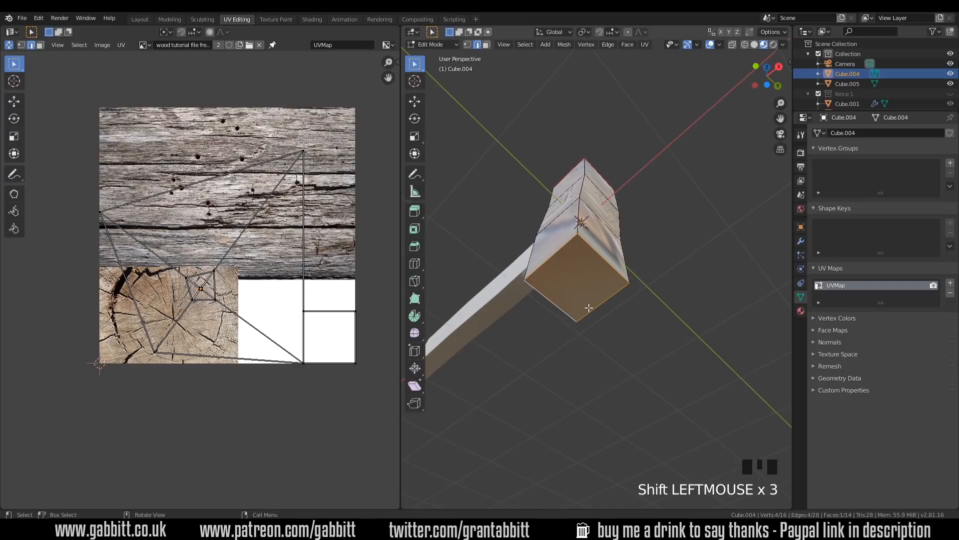
key(ctrl+e)
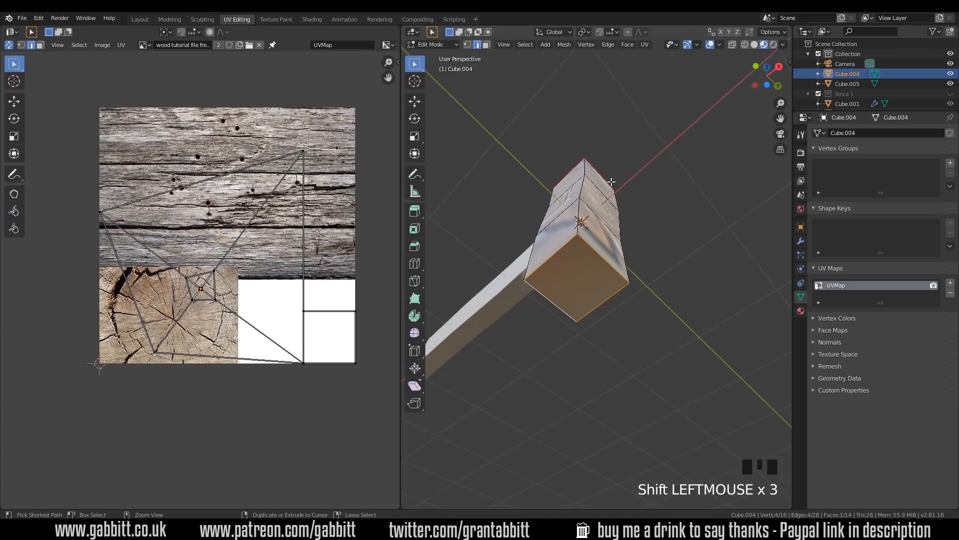
key(ctrl+e)
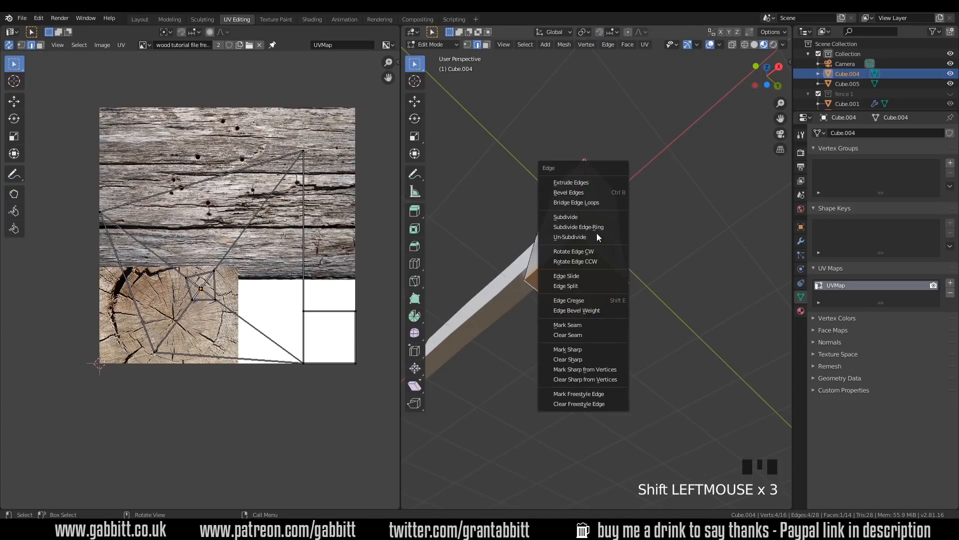
click(580, 325)
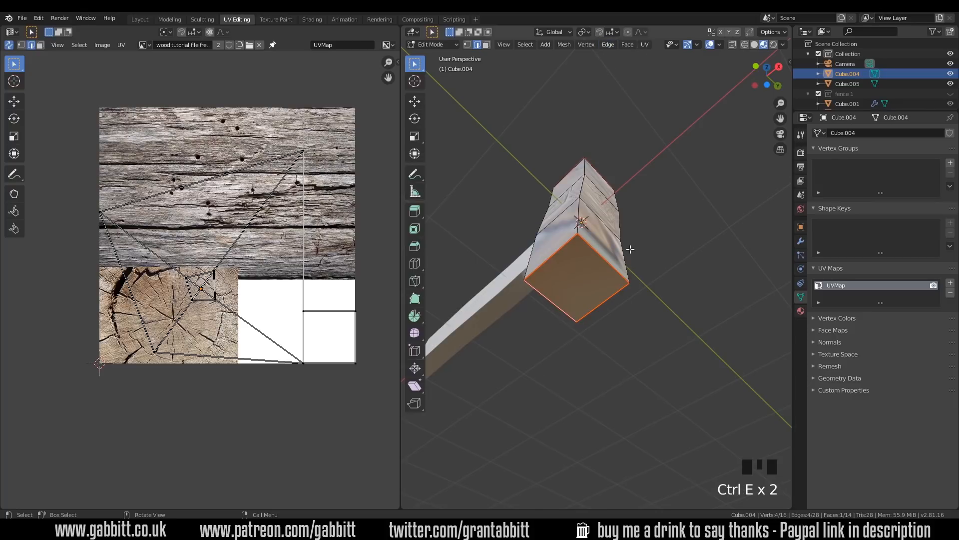
Step: Unwrap the whole post again with both its top and bottom faces separated by seams
key(a)
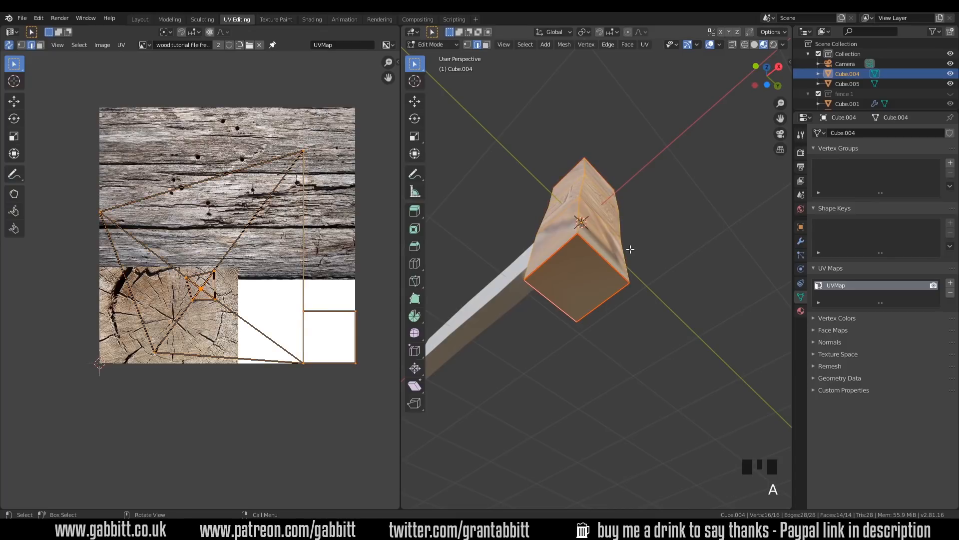
key(u)
click(632, 248)
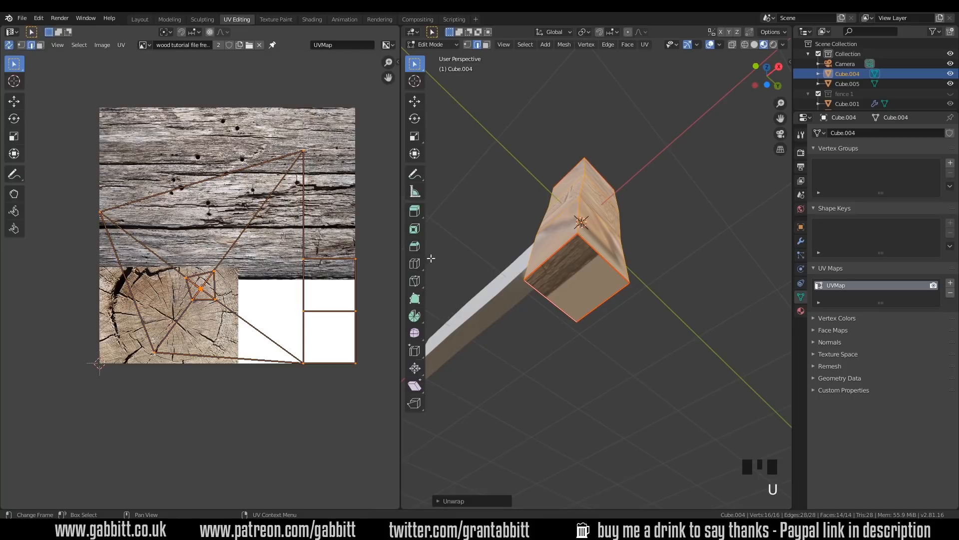
Step: Move the bottom face's UV island onto the center of the end-grain image and enlarge it to cover most of the rings
click(486, 45)
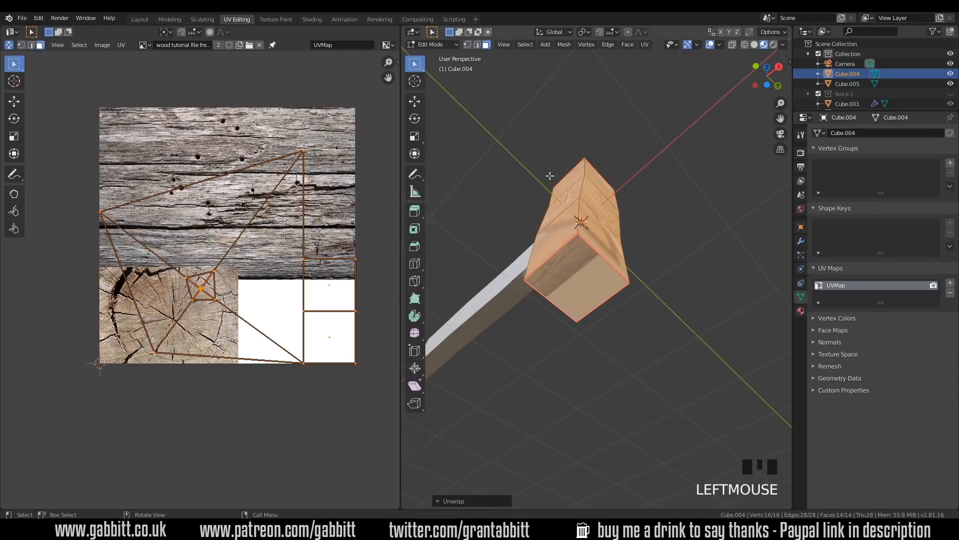
double_click(585, 286)
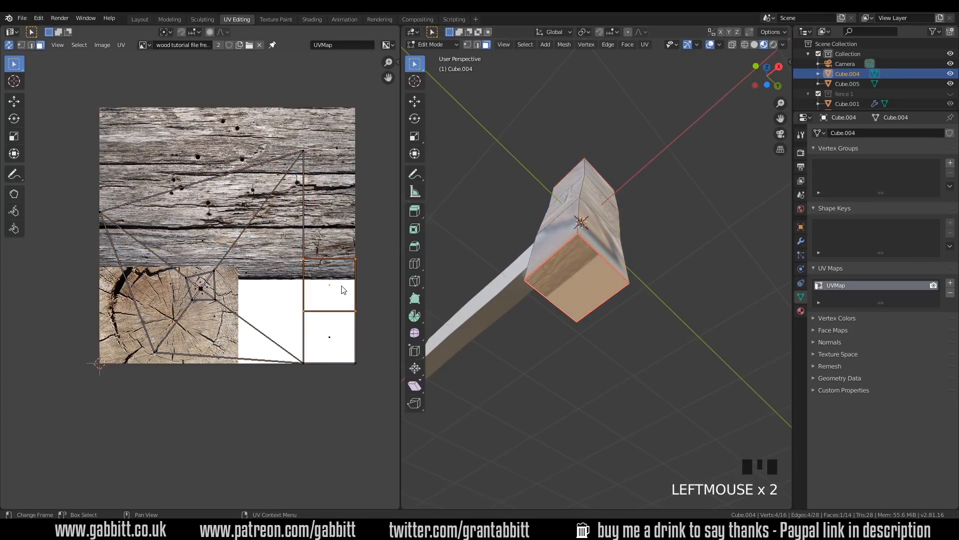
key(g)
click(180, 324)
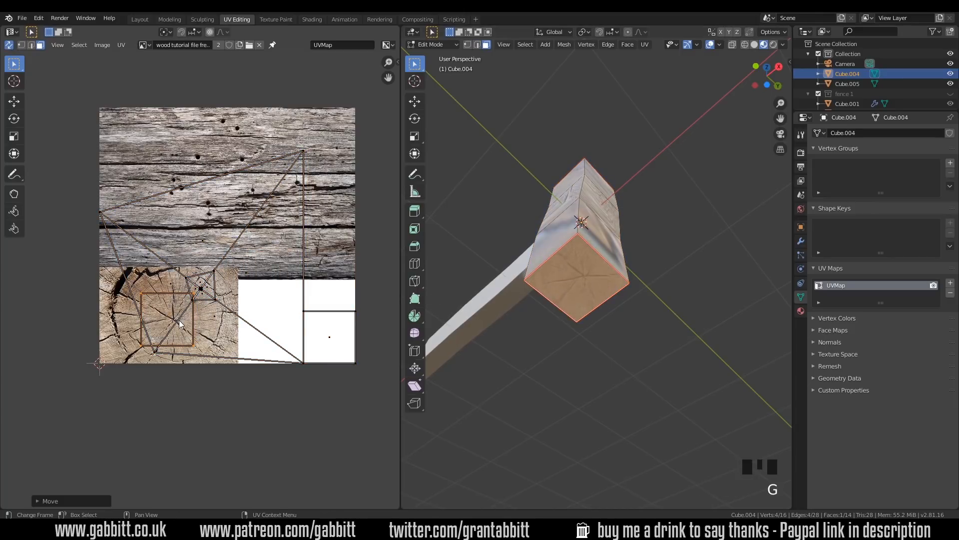
key(s)
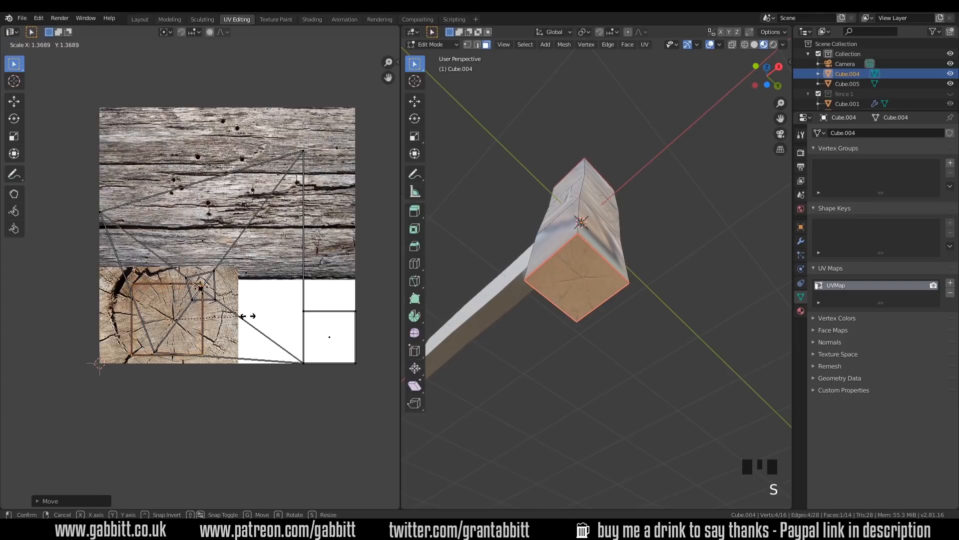
click(257, 318)
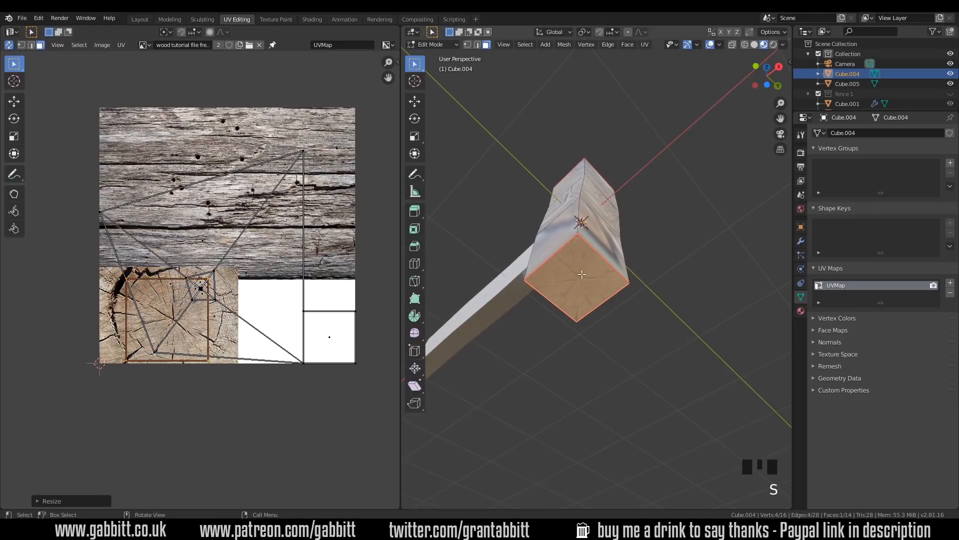
Step: Move the post's top face UV island onto the center of the end-grain image and scale it up by about 1.67
middle_drag(628, 188, 607, 324)
click(569, 322)
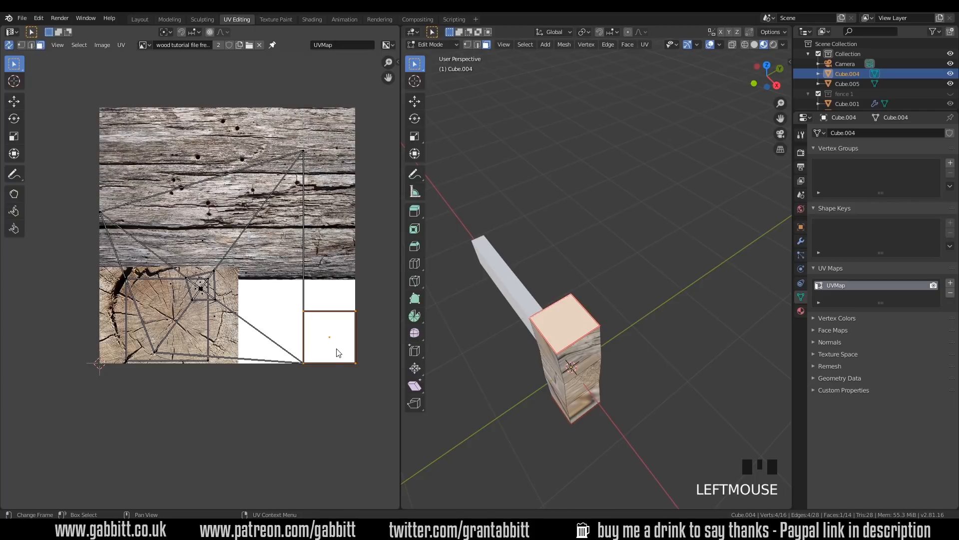
key(g)
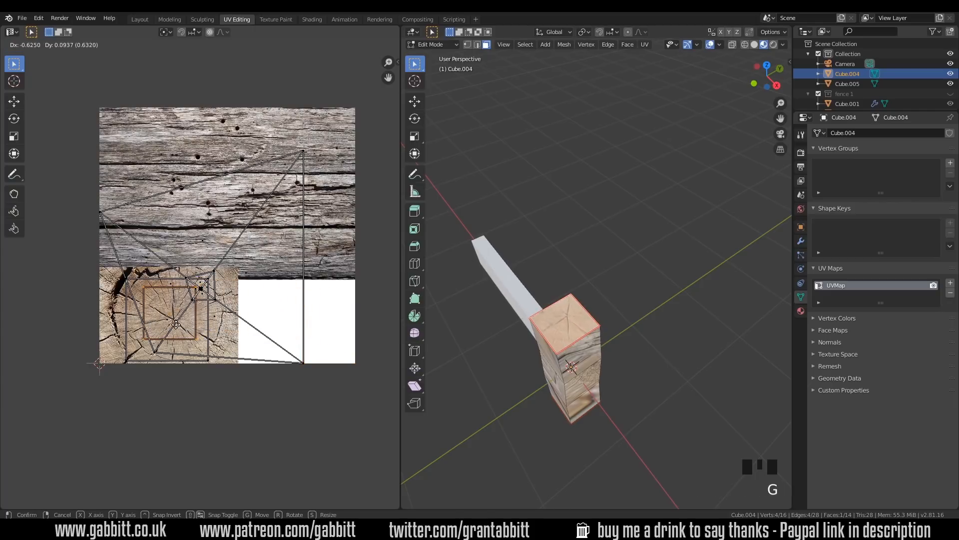
click(170, 326)
key(s)
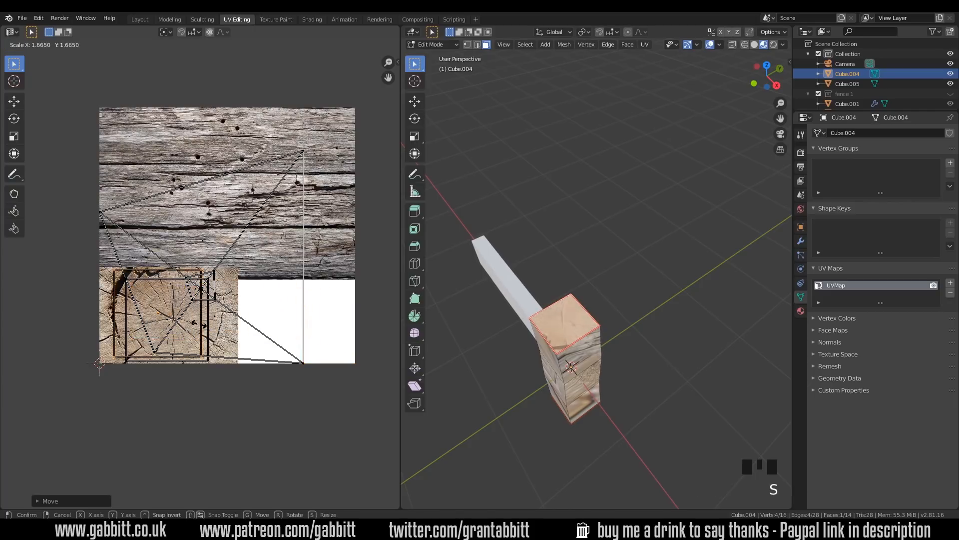
click(200, 326)
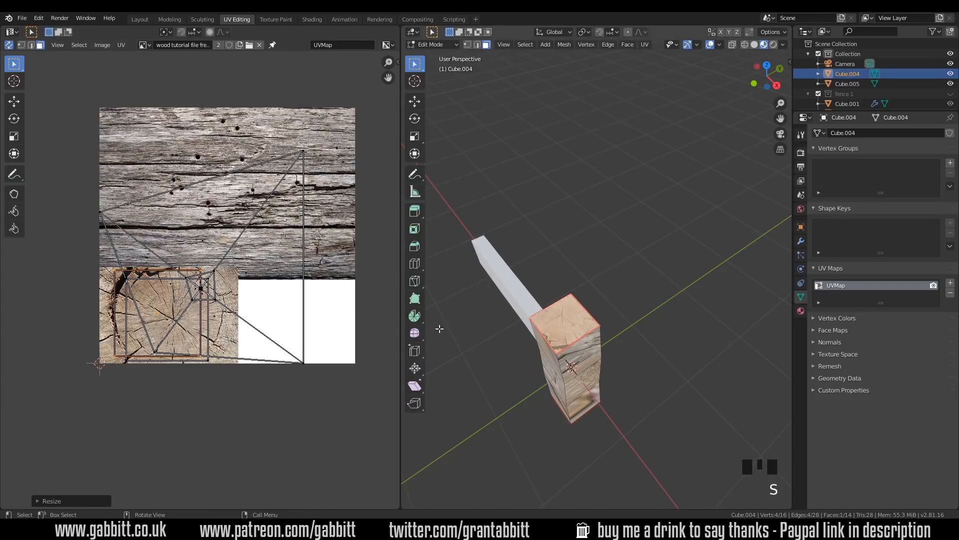
Step: Shift the top face's UV island toward the end-grain image's upper-left corner so it covers the dark curved crack
scroll(579, 359, up, 2)
middle_drag(580, 360, 582, 363)
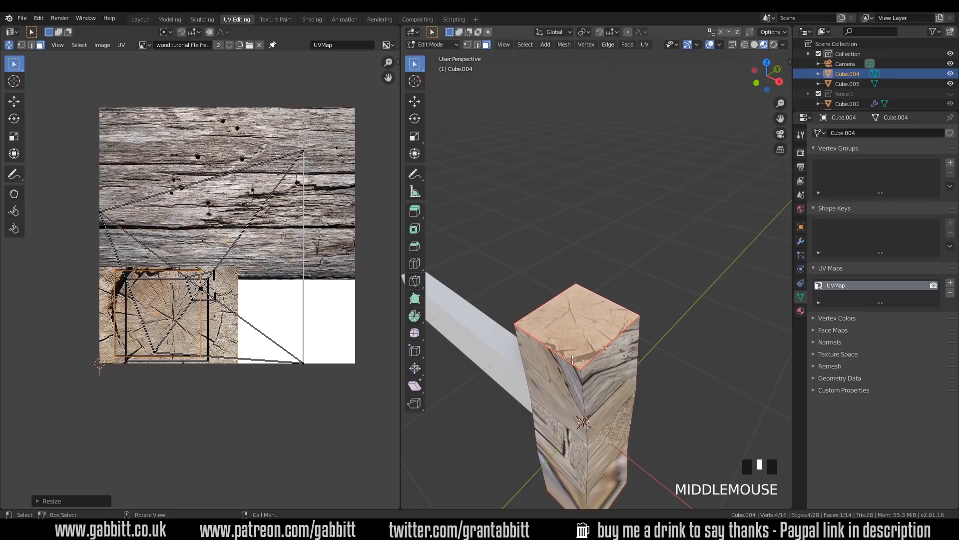
key(g)
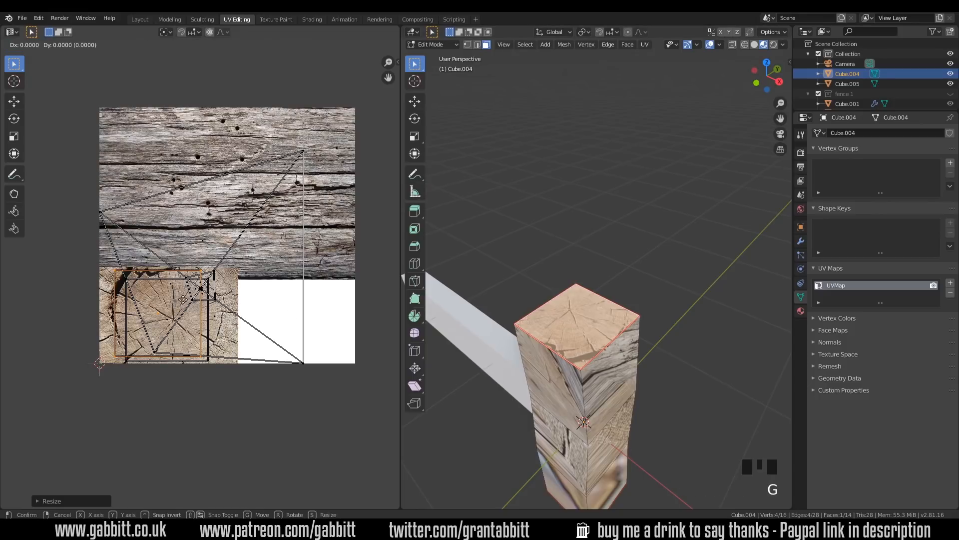
click(136, 276)
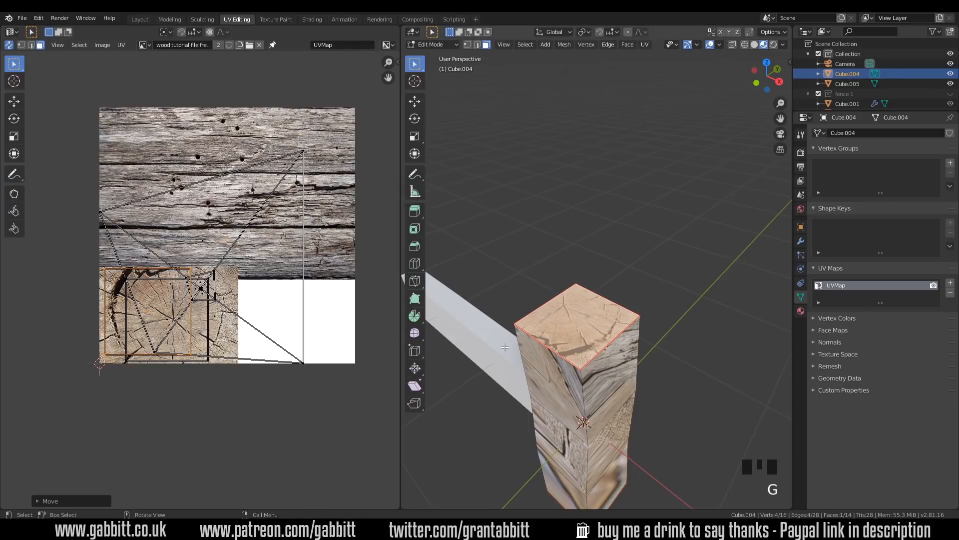
middle_drag(627, 352, 559, 352)
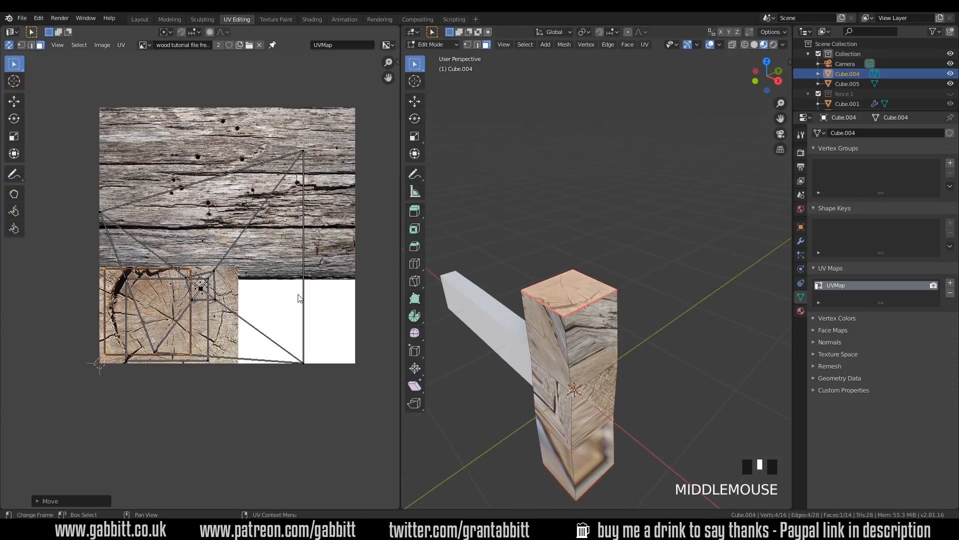
Step: Select all the side faces of the post and examine how their UVs and texture run around it
alt+click(570, 368)
alt+shift+click(573, 418)
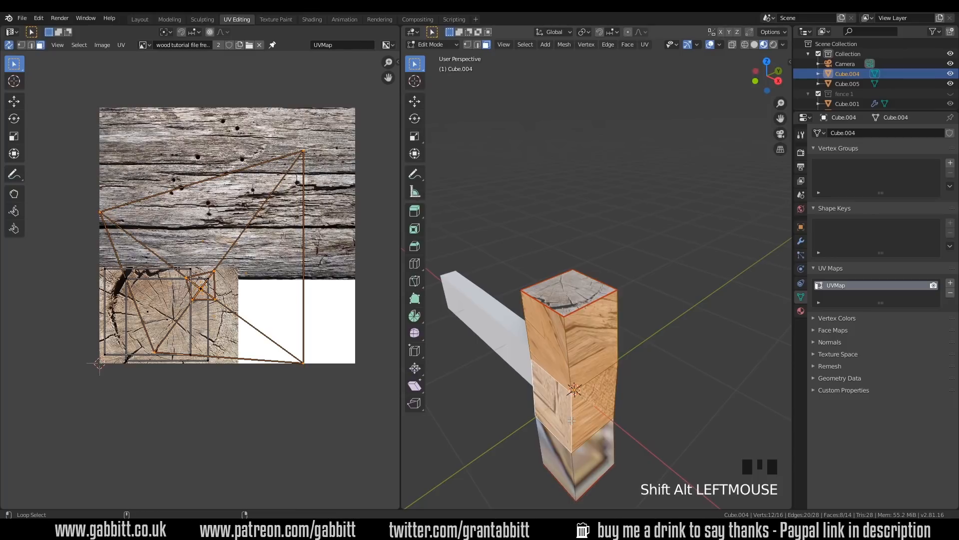
alt+shift+click(572, 464)
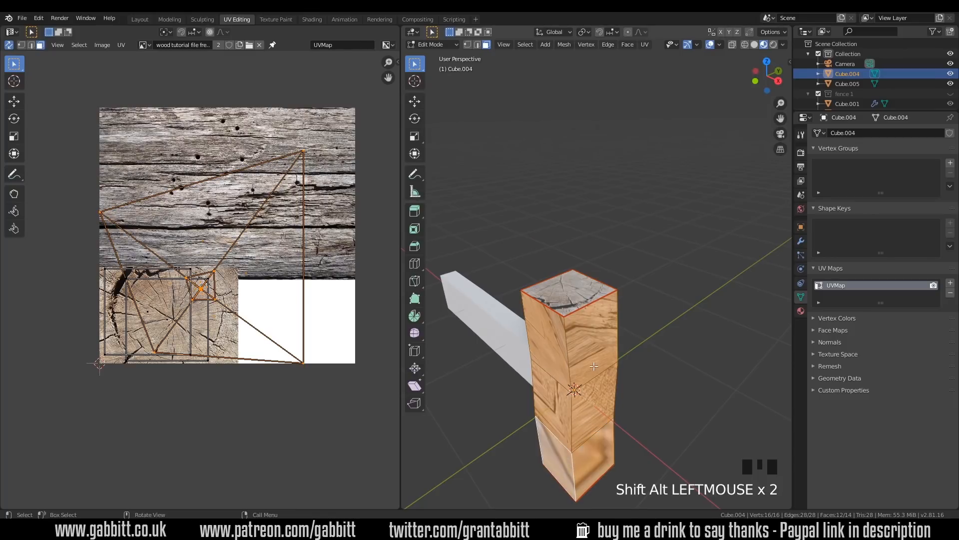
middle_drag(555, 409, 560, 303)
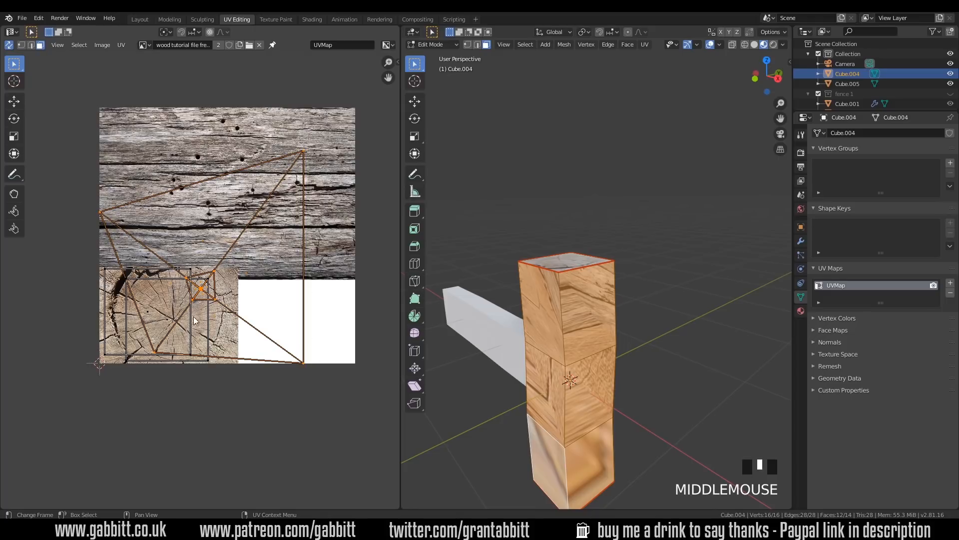
middle_drag(618, 373, 707, 271)
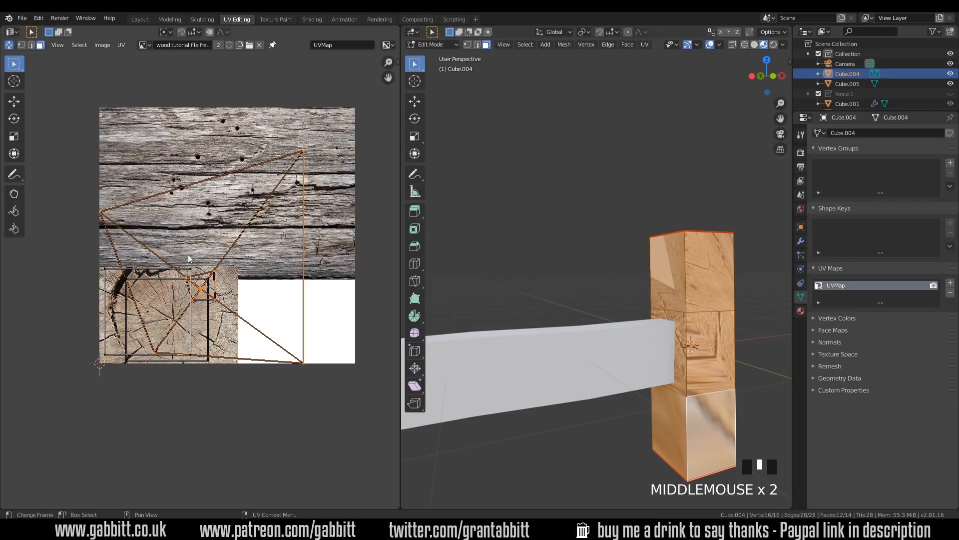
middle_drag(702, 321, 699, 292)
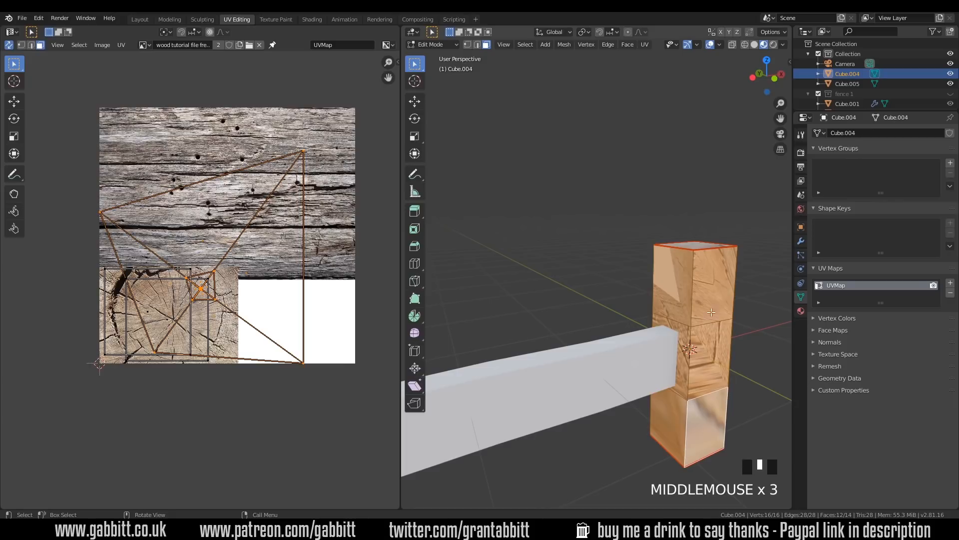
Step: Mark the vertical corner edges down the rail side of the post as a seam, from top to bottom
click(477, 45)
click(693, 368)
shift+click(688, 414)
shift+click(689, 414)
middle_drag(688, 413, 698, 373)
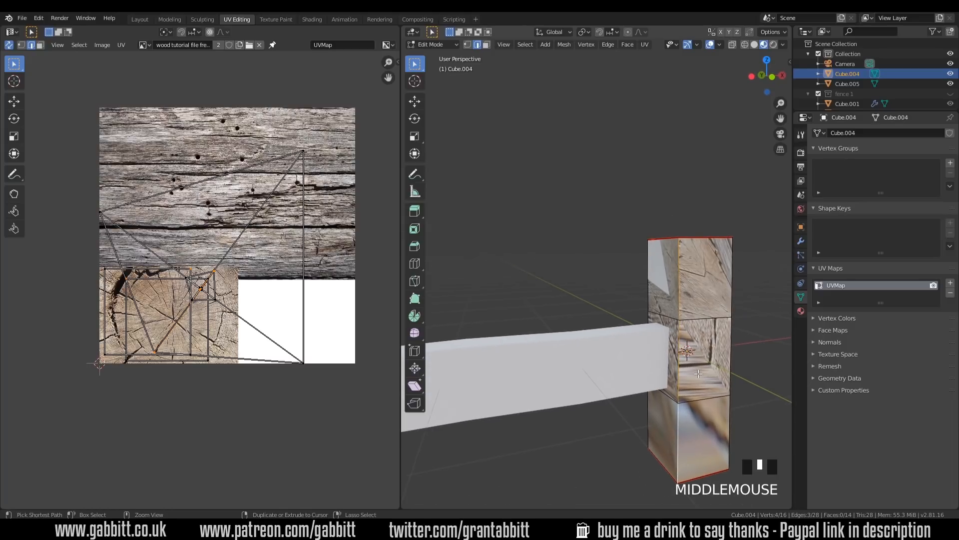
key(ctrl+e)
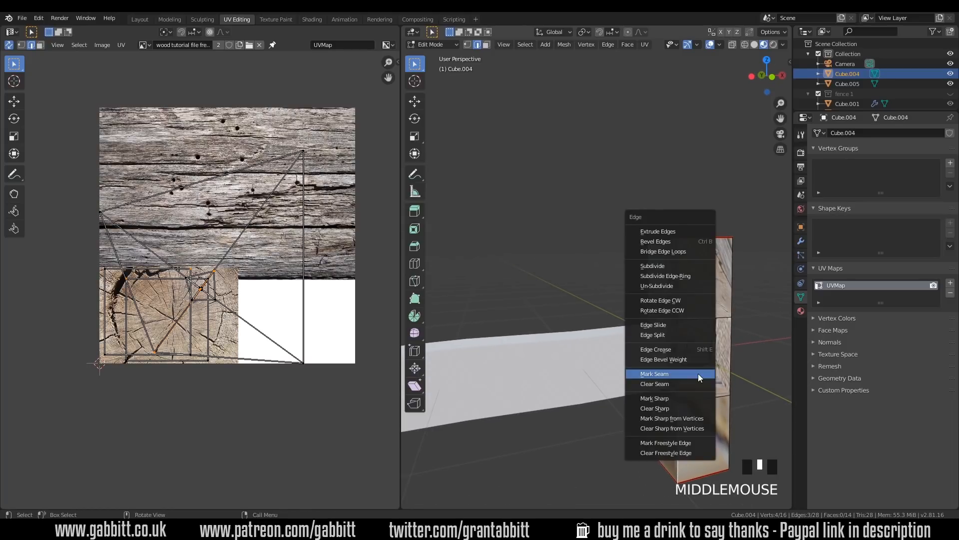
click(697, 373)
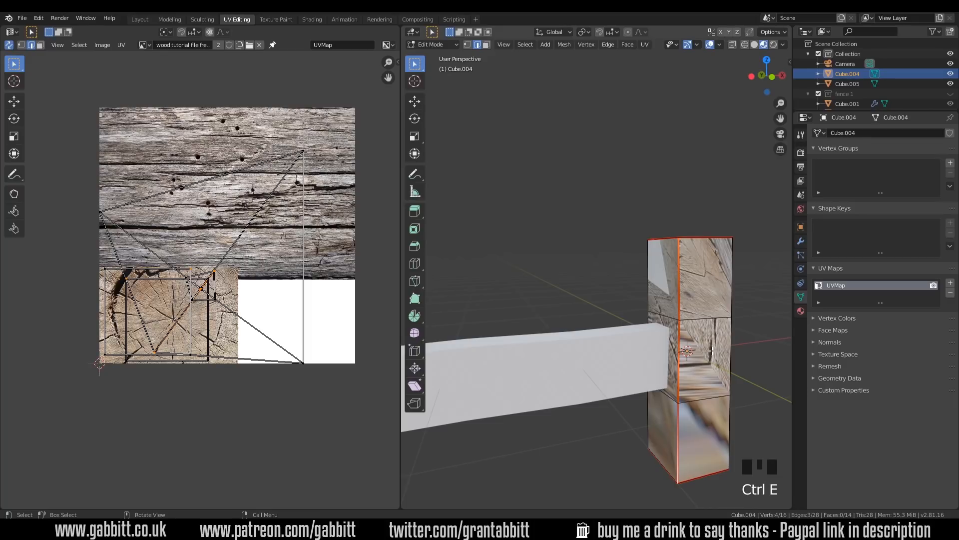
Step: Try unwrapping the whole post with the vertical corner seam, and undo that unwrap
key(a)
key(u)
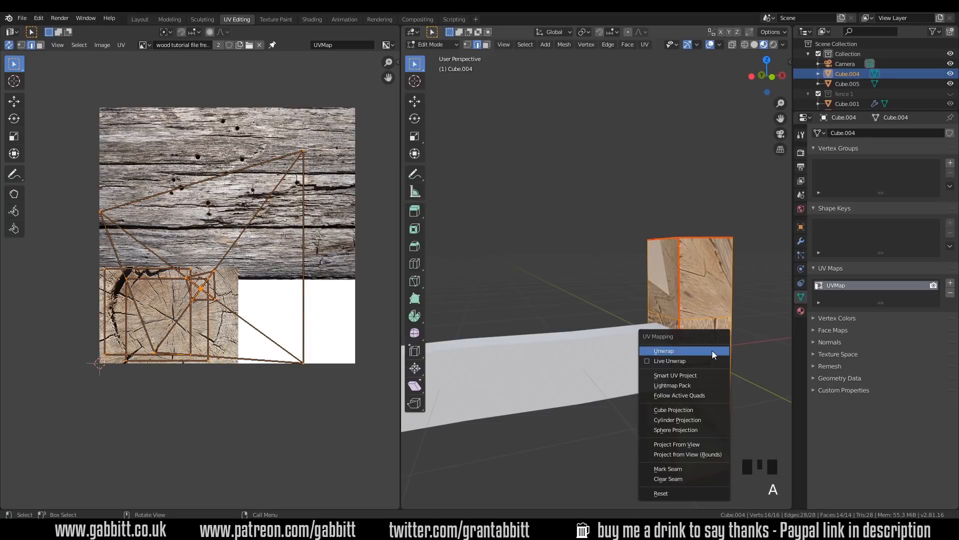
click(712, 351)
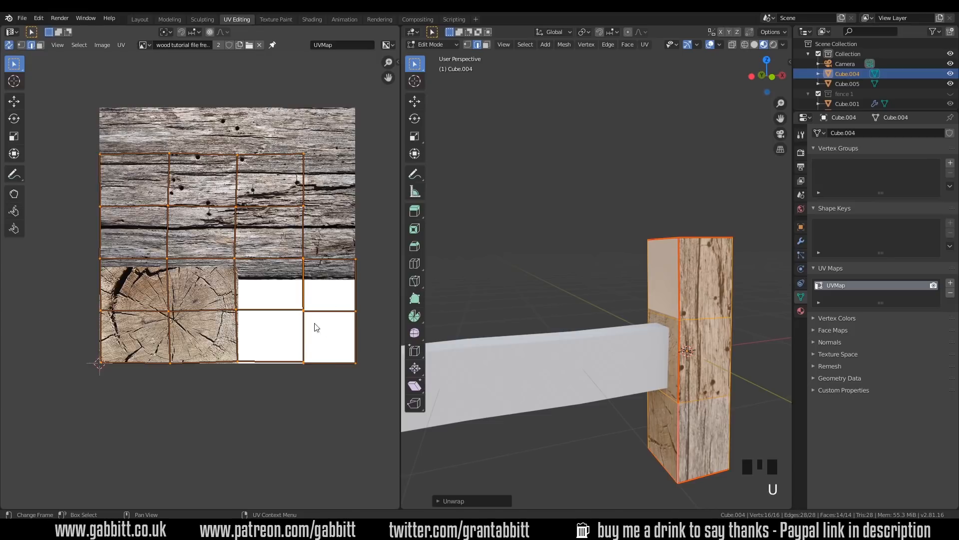
key(ctrl+z)
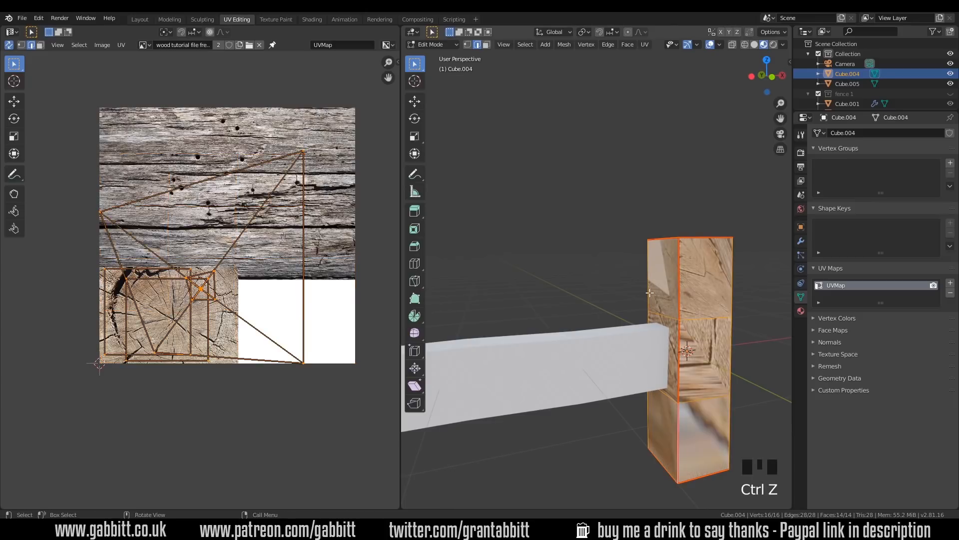
Step: Unwrap only the post's side faces, leaving the top and bottom faces out of the selection
middle_drag(650, 219, 665, 212)
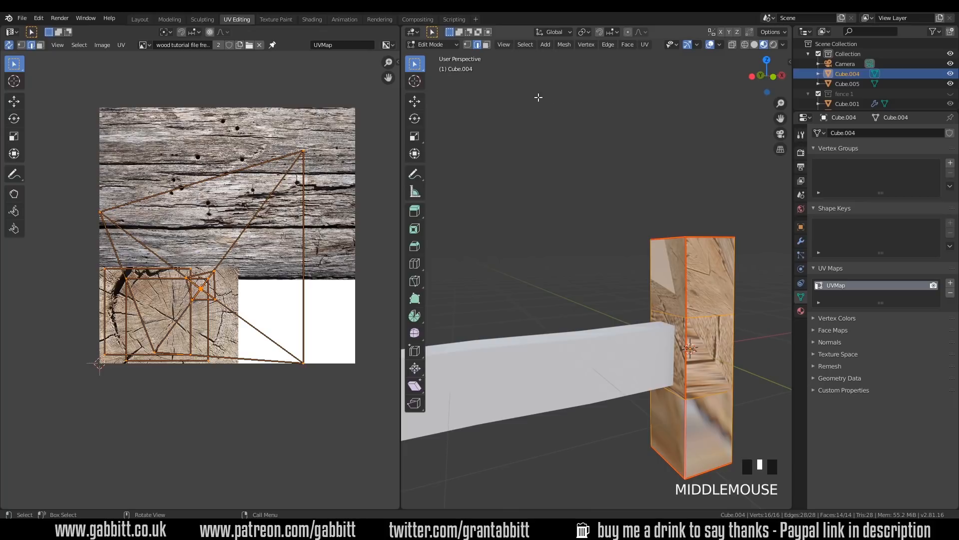
click(487, 44)
shift+click(701, 284)
middle_drag(702, 284, 686, 298)
shift+click(713, 362)
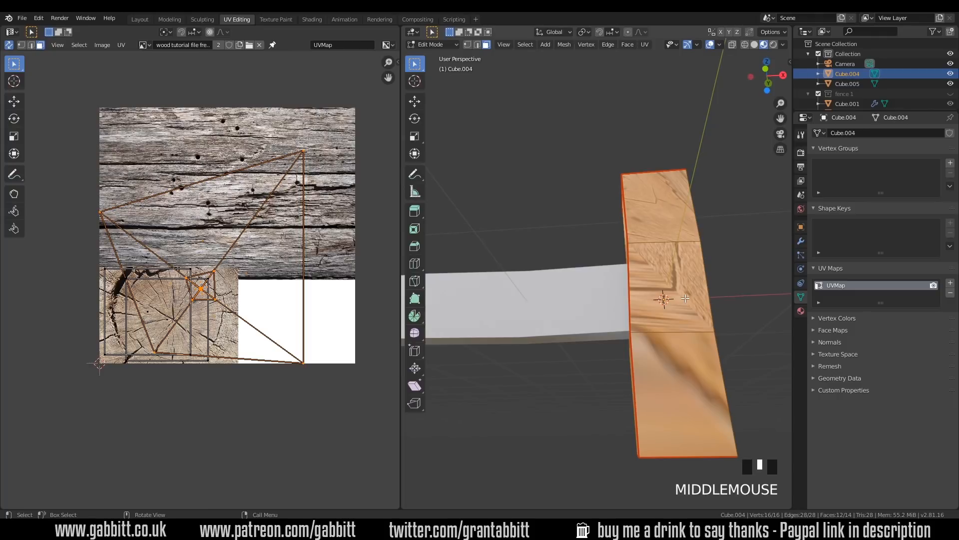
key(u)
click(684, 297)
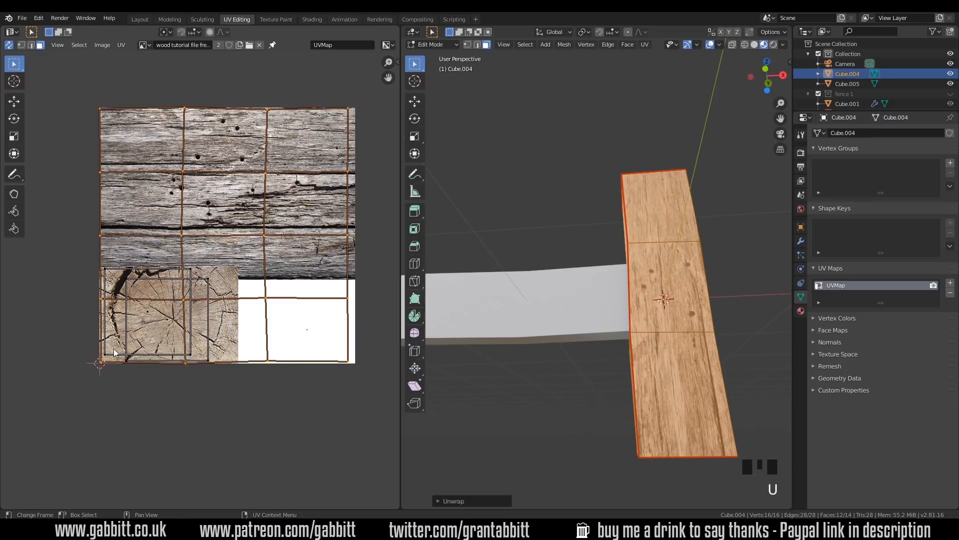
Step: Shrink the side faces' UV island and move it up so it lies entirely within the weathered plank image
middle_drag(689, 296, 649, 325)
scroll(684, 305, down, 1)
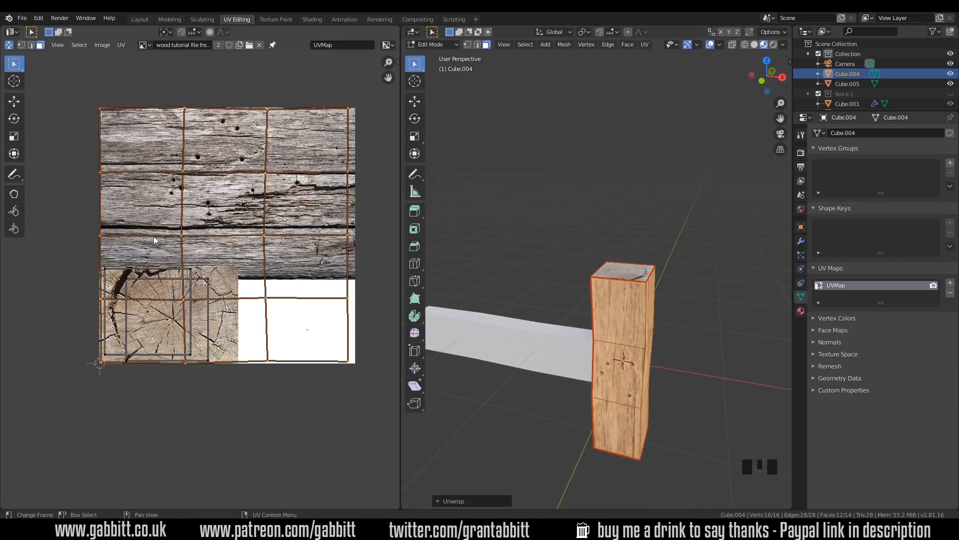
key(s)
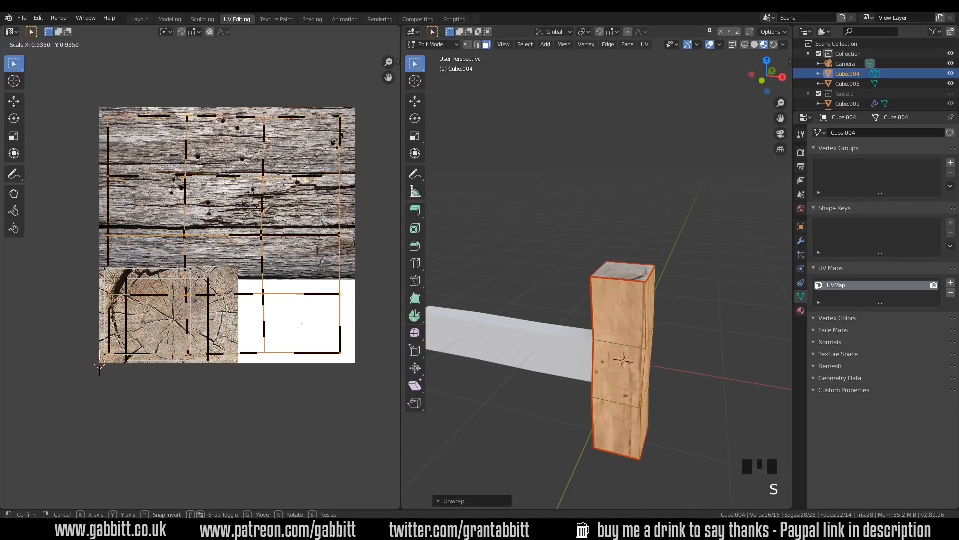
click(291, 185)
key(g)
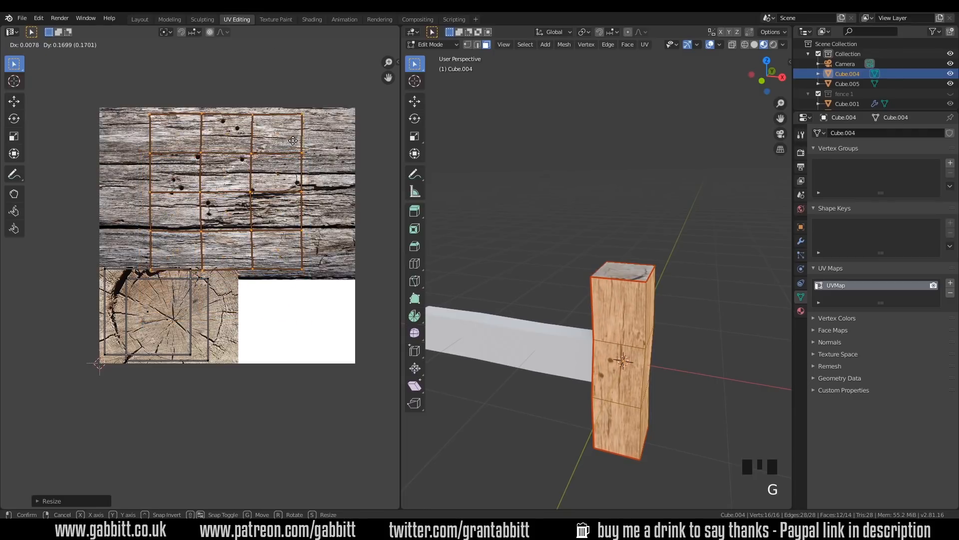
click(292, 137)
middle_drag(620, 352, 648, 359)
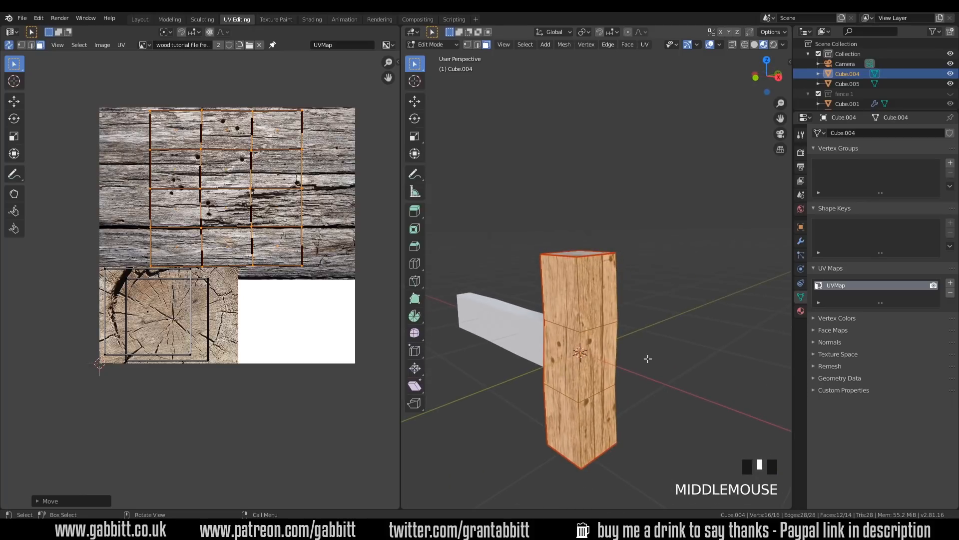
Step: Deselect all the post's faces, return to Object Mode and deselect the post
key(a)
key(a)
key(a)
key(a)
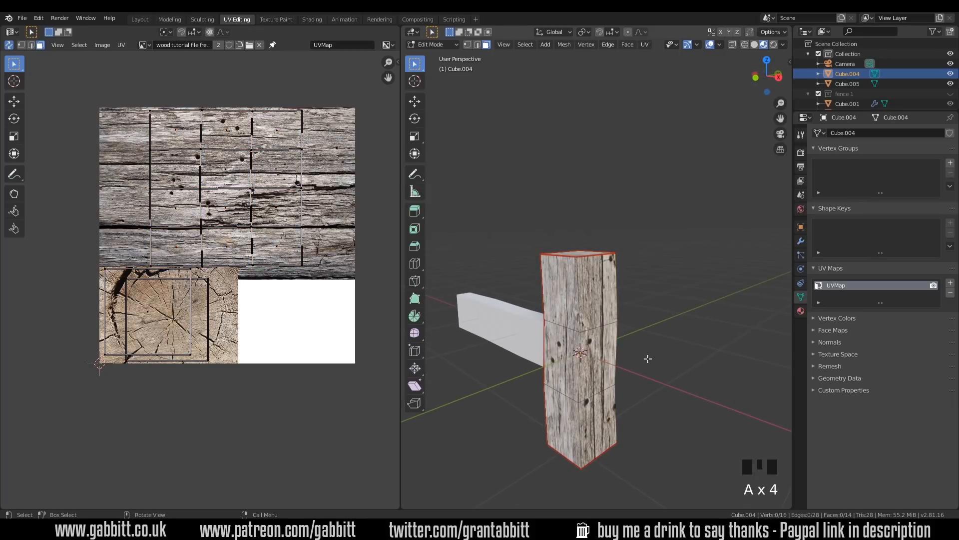
middle_drag(648, 359, 571, 395)
scroll(584, 350, up, 1)
middle_drag(585, 350, 624, 343)
key(Tab)
click(622, 366)
Step: Examine the textured post's top, sides, seam corner and underside, and the untextured rail beside it
middle_drag(568, 368, 683, 393)
scroll(610, 356, up, 2)
scroll(590, 365, down, 1)
middle_drag(590, 365, 676, 347)
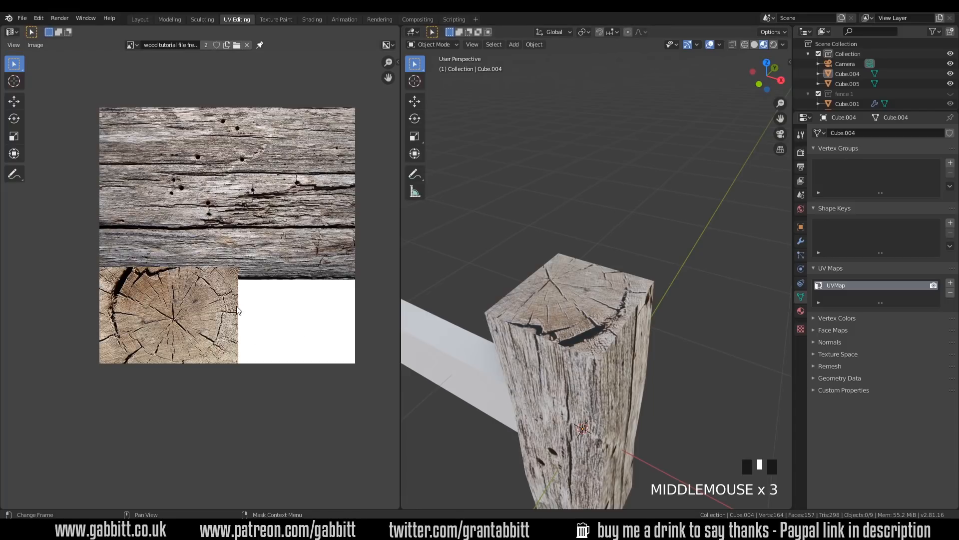
middle_drag(660, 331, 718, 313)
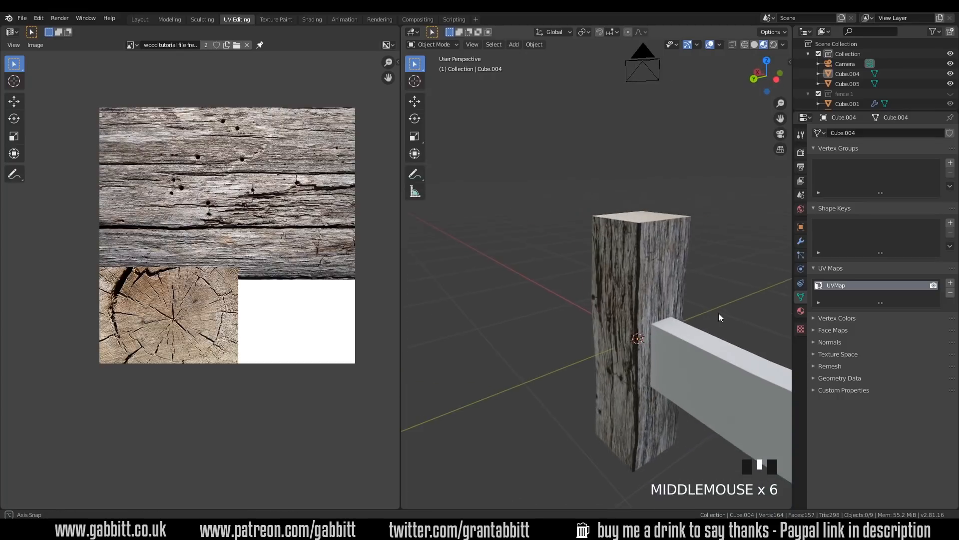
scroll(676, 322, up, 2)
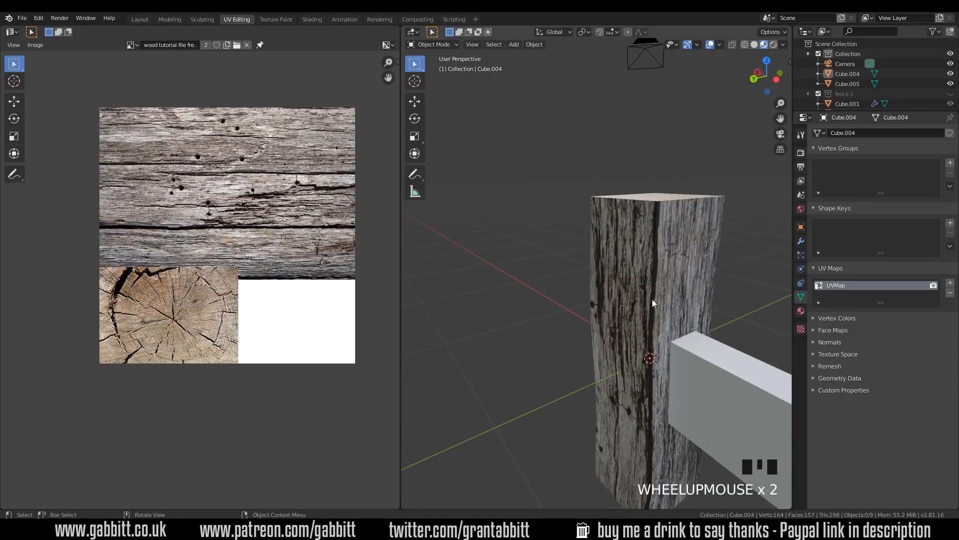
mouse_move(700, 337)
middle_down()
mouse_move(599, 320)
mouse_move(713, 332)
middle_up()
scroll(646, 323, down, 1)
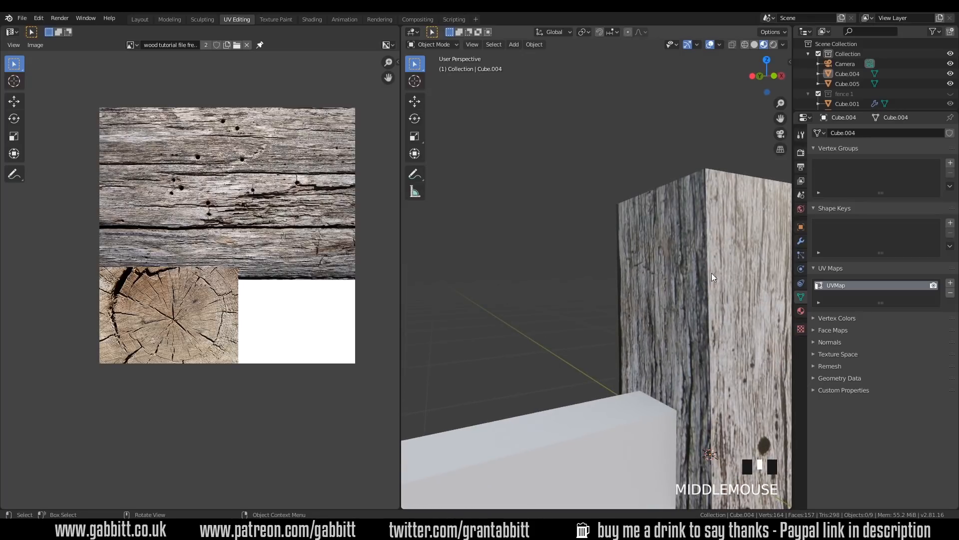
scroll(723, 305, down, 2)
middle_drag(723, 328, 589, 299)
scroll(562, 328, up, 1)
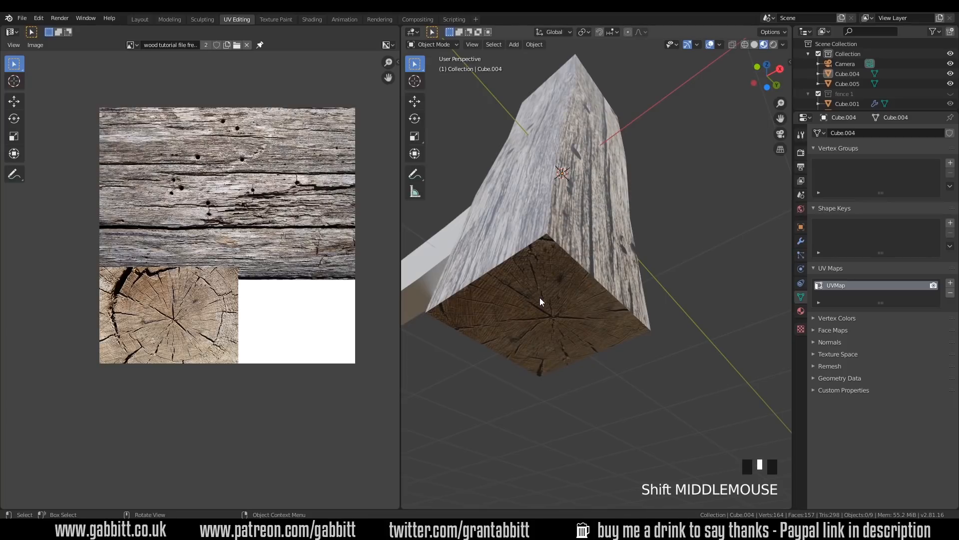
middle_drag(595, 211, 615, 290)
scroll(612, 292, down, 2)
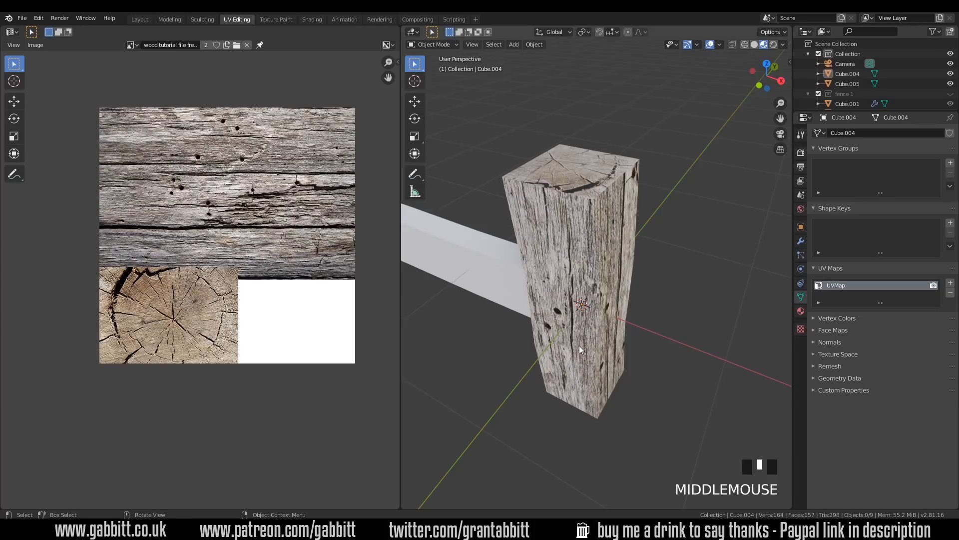
shift+middle_drag(541, 364, 741, 355)
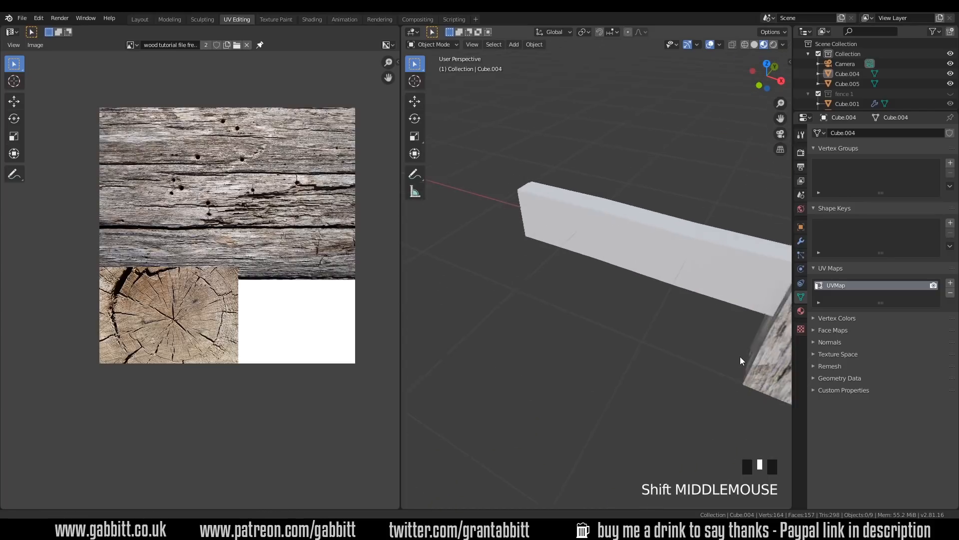
middle_drag(677, 300, 740, 230)
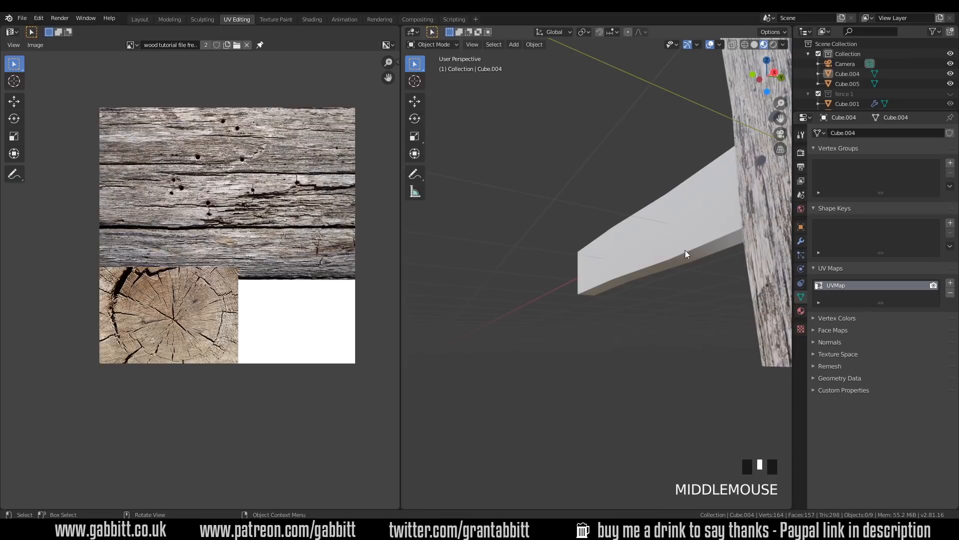
Step: Move the UV island of the post's top face onto the centre of the end-grain rings and return to Object Mode
scroll(703, 295, down, 2)
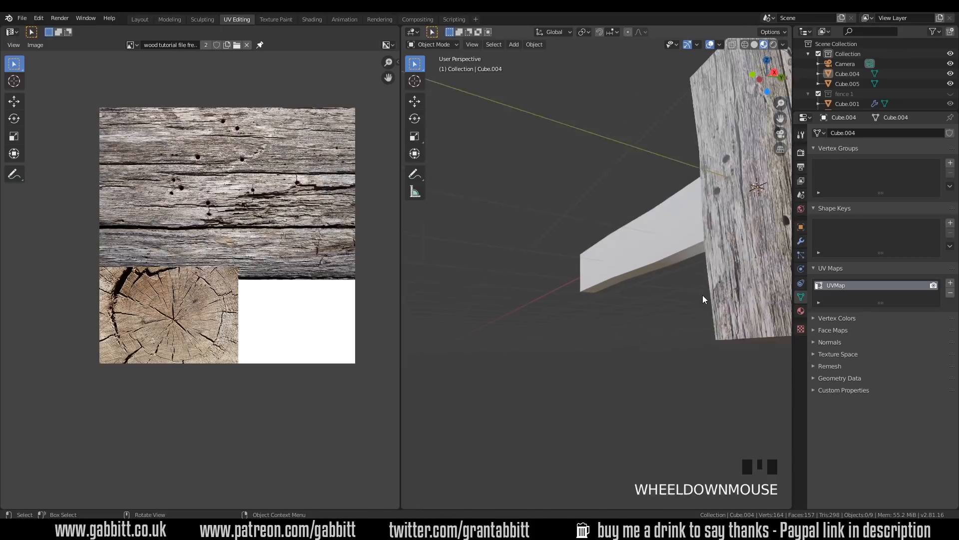
shift+middle_drag(733, 277, 644, 214)
click(645, 230)
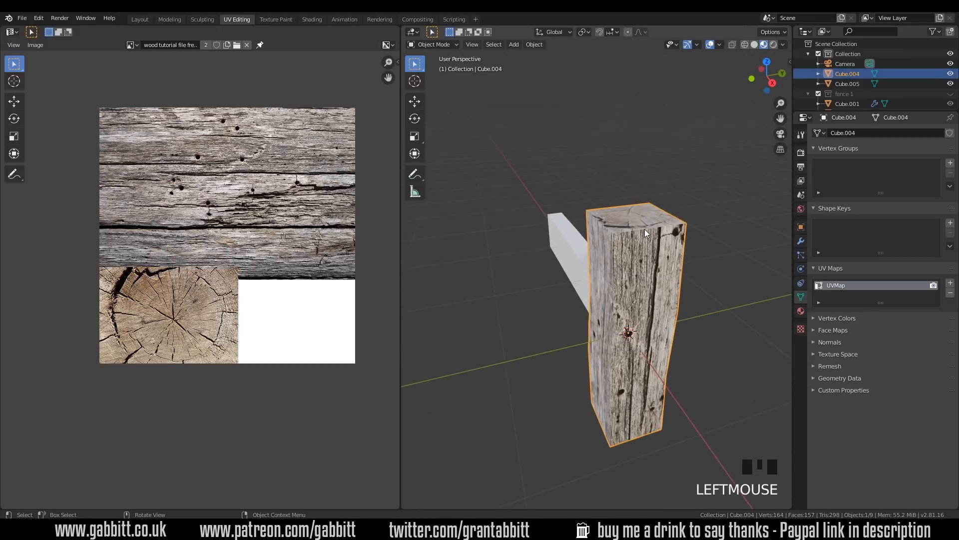
key(Tab)
scroll(666, 247, down, 3)
middle_drag(666, 247, 675, 309)
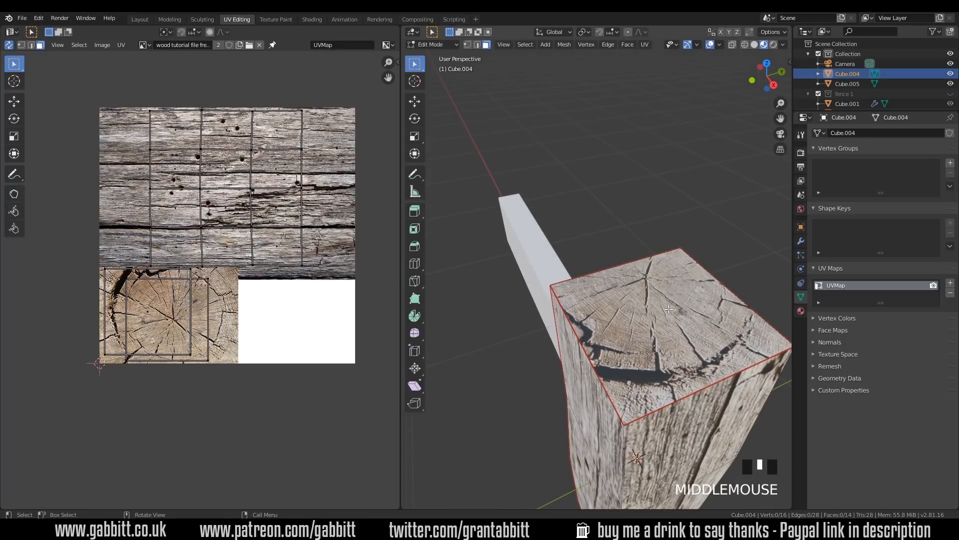
click(668, 309)
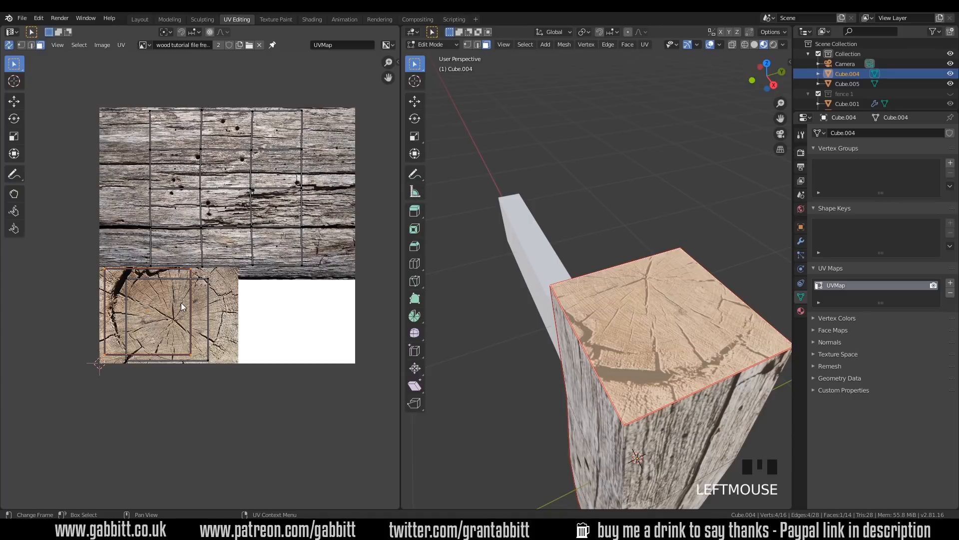
key(g)
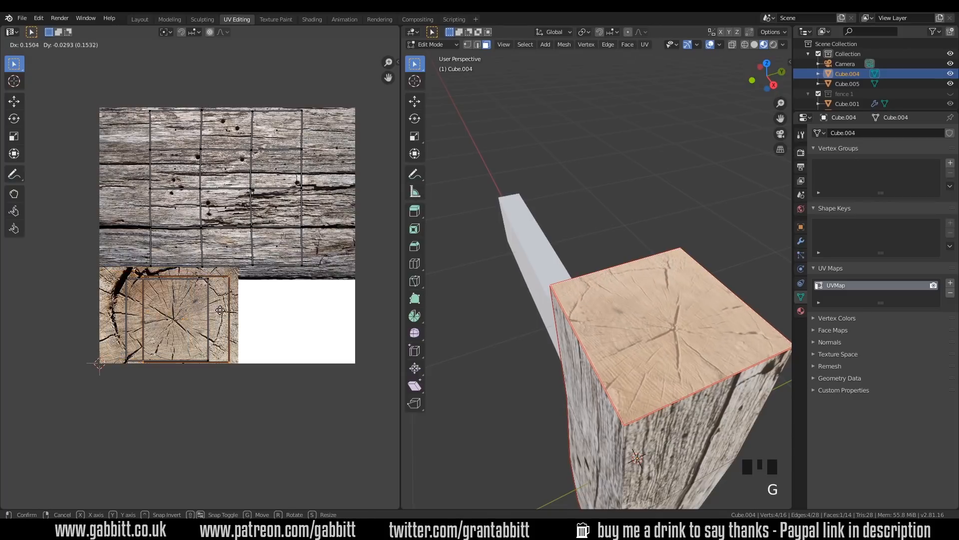
click(225, 311)
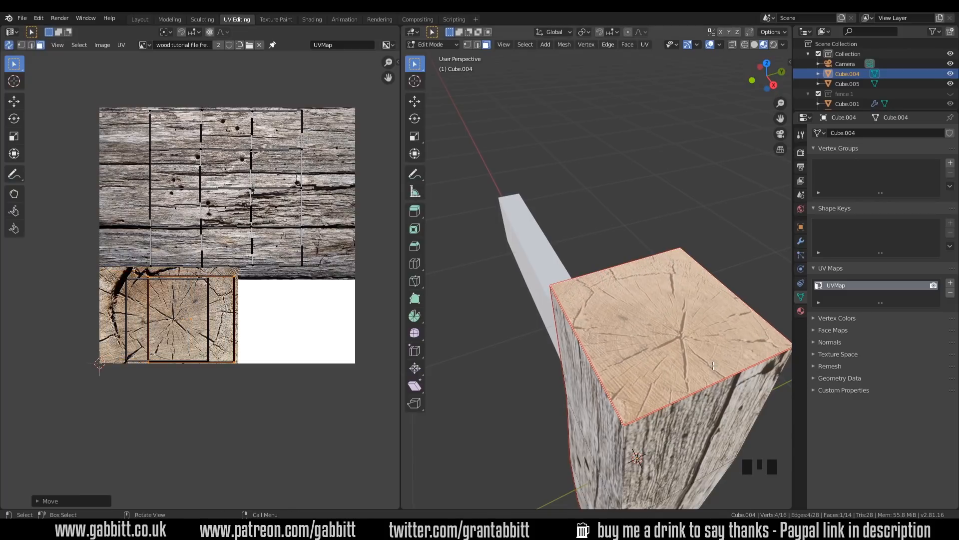
key(Tab)
scroll(711, 364, down, 2)
middle_drag(708, 364, 660, 352)
scroll(685, 350, down, 2)
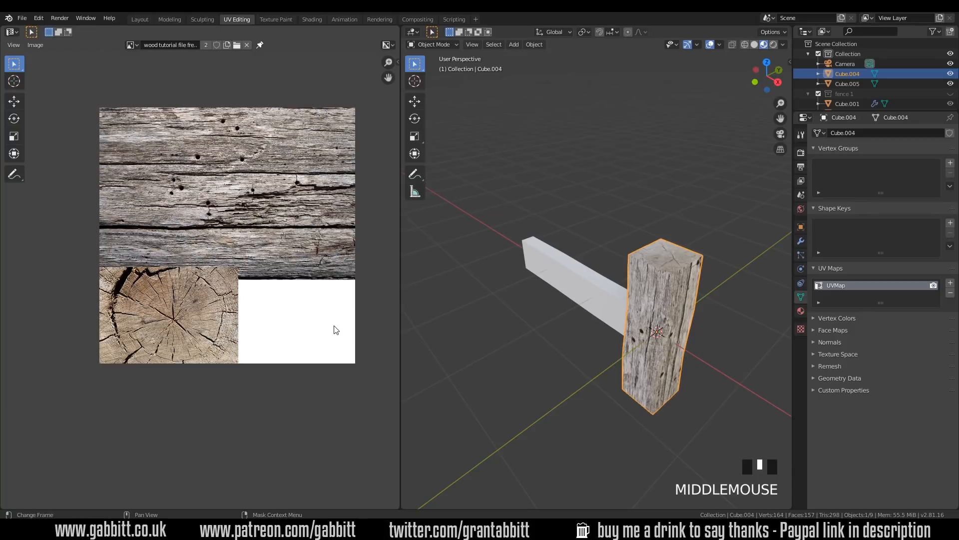
Step: Select the untextured rail and enter Edit Mode on it
click(590, 292)
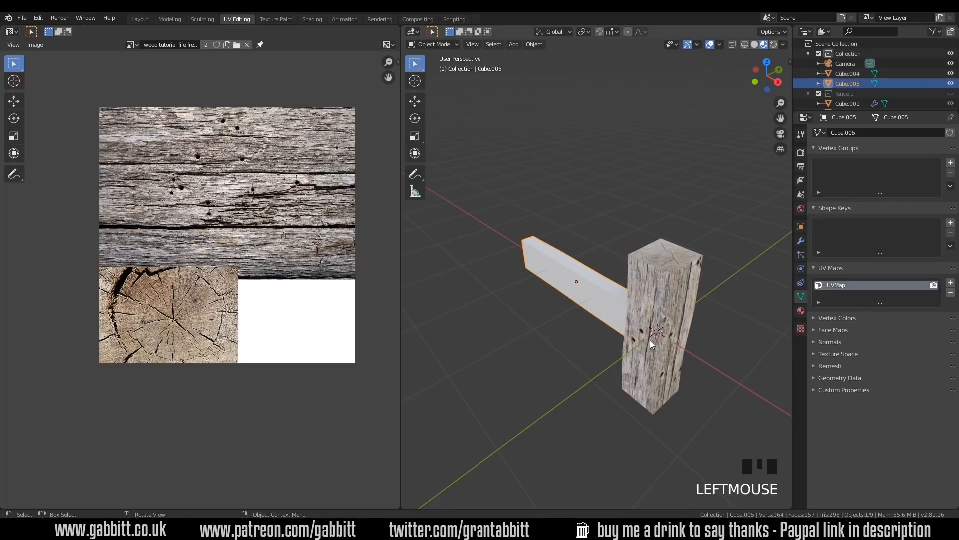
middle_drag(669, 350, 562, 277)
scroll(605, 226, up, 7)
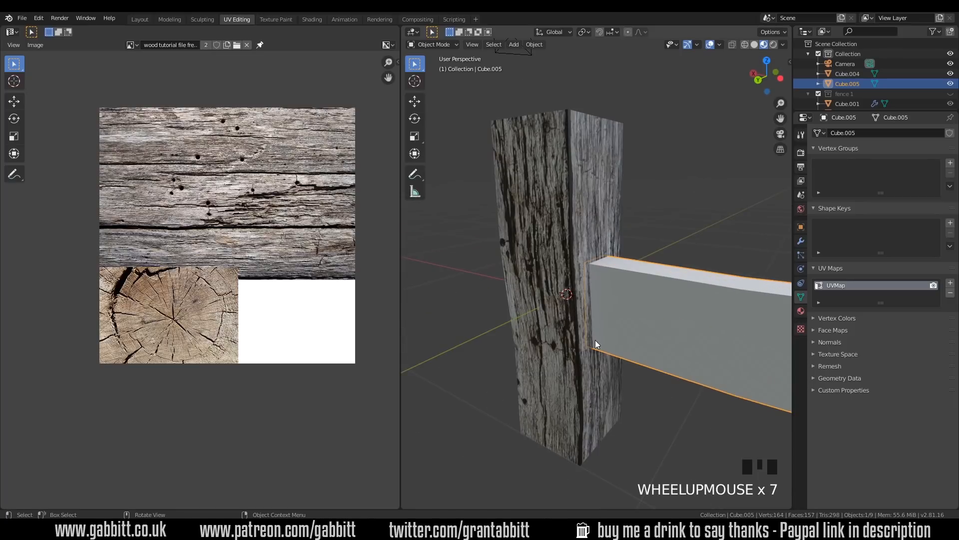
scroll(595, 340, down, 5)
shift+middle_drag(663, 342, 542, 315)
scroll(607, 308, down, 1)
middle_drag(609, 312, 645, 317)
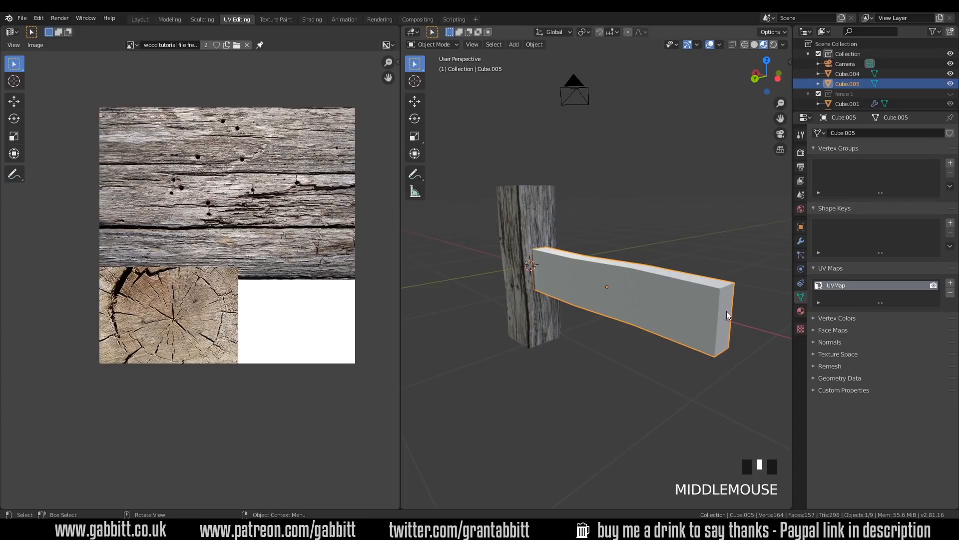
key(Tab)
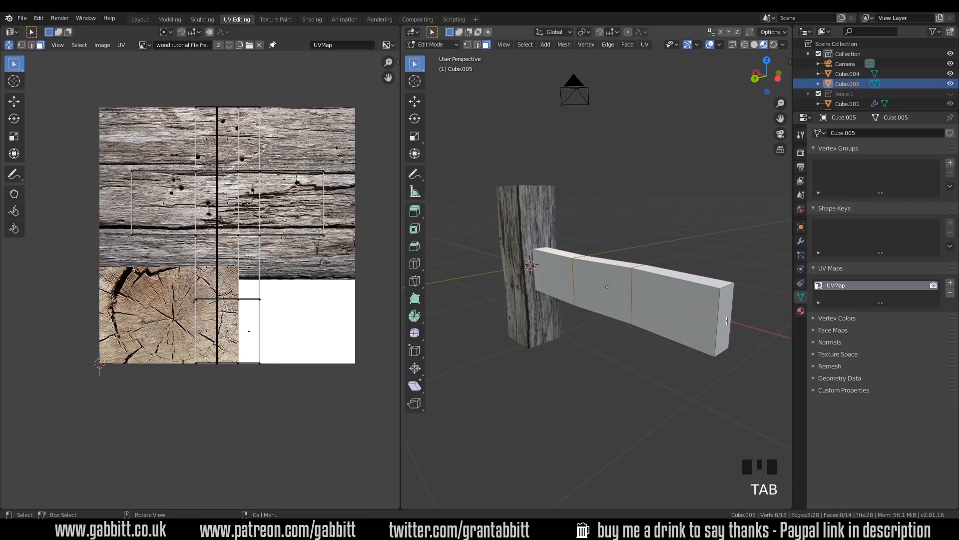
Step: Display the scene as wireframe and delete the rail's two end faces, including the one hidden inside the post
click(726, 320)
middle_drag(544, 310, 659, 308)
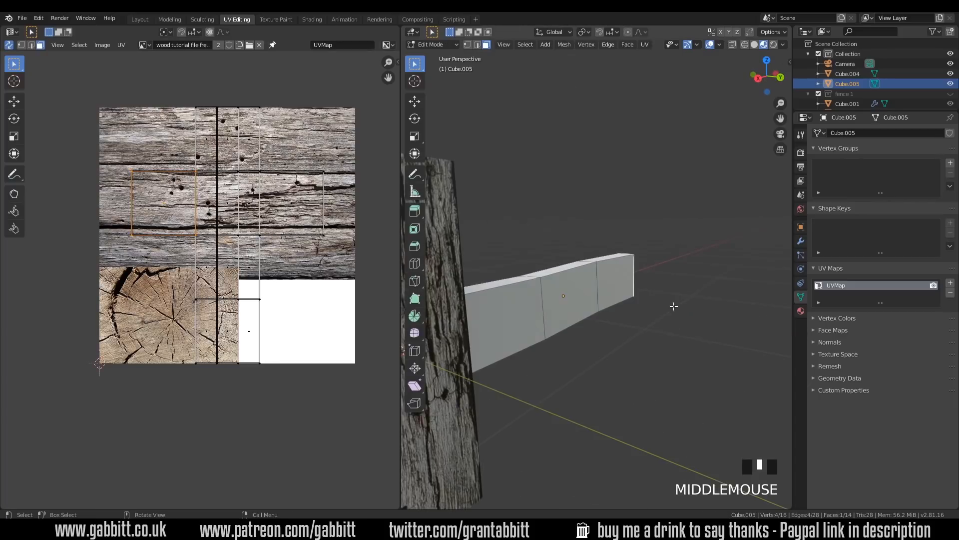
key(z)
shift+middle_drag(506, 355, 567, 331)
click(572, 321)
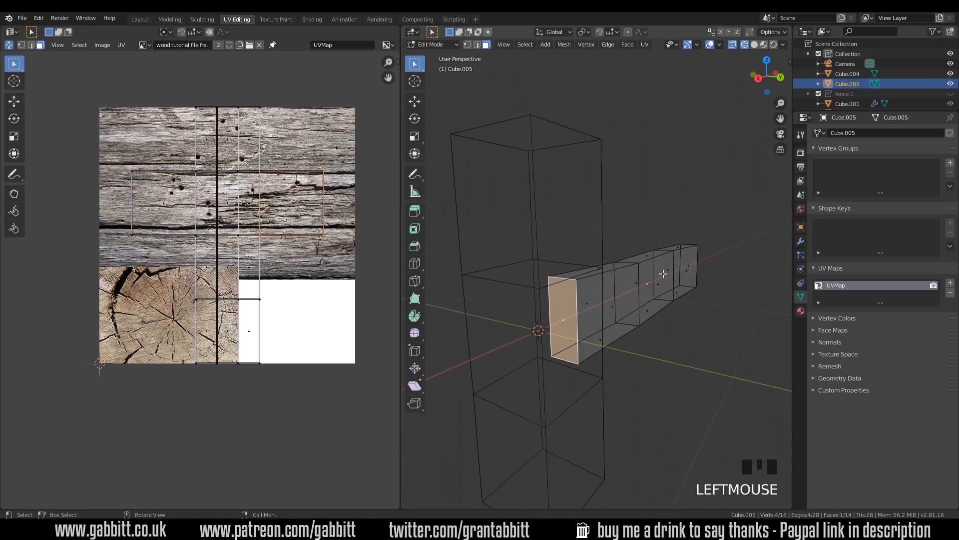
shift+click(688, 264)
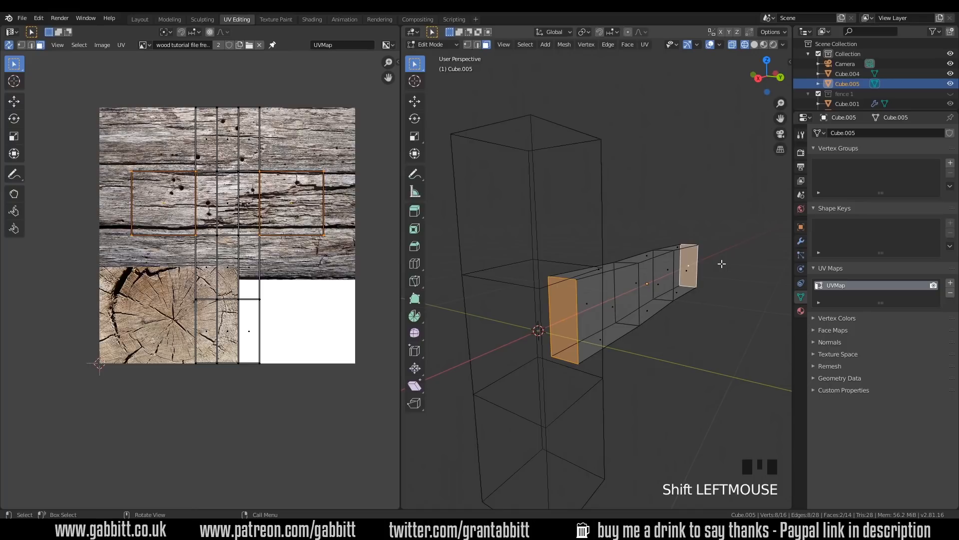
key(Delete)
click(714, 283)
Step: Unwrap all of the rail's remaining faces without any seams marked
middle_drag(729, 321, 675, 332)
scroll(662, 321, down, 2)
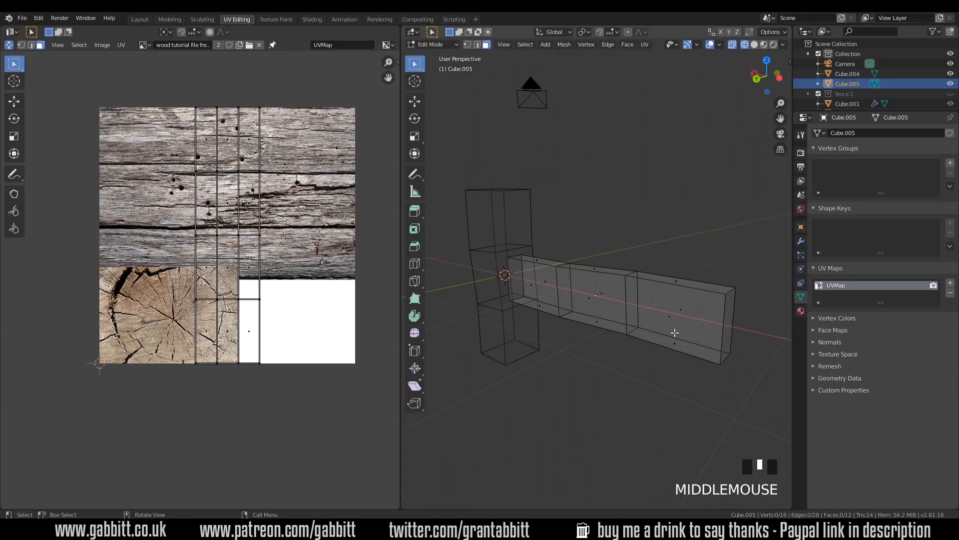
key(a)
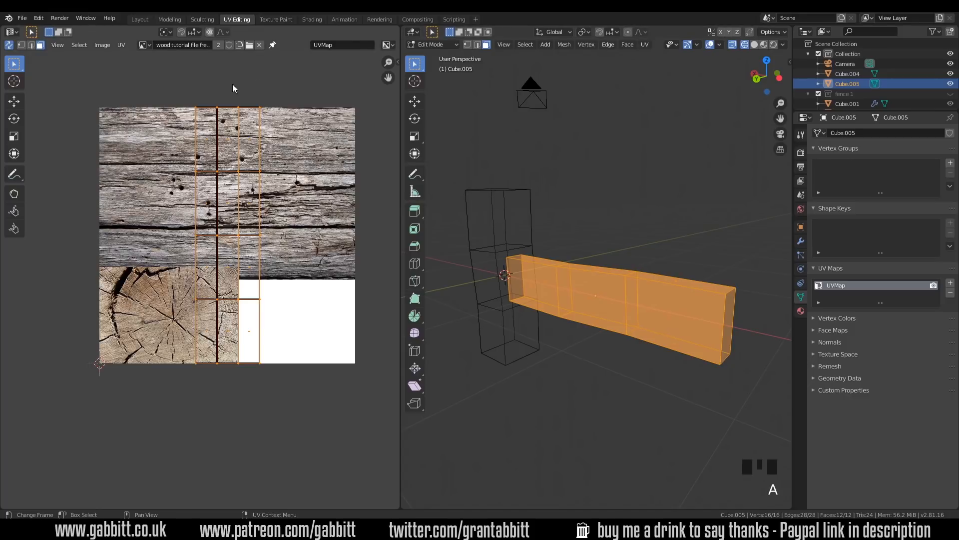
key(u)
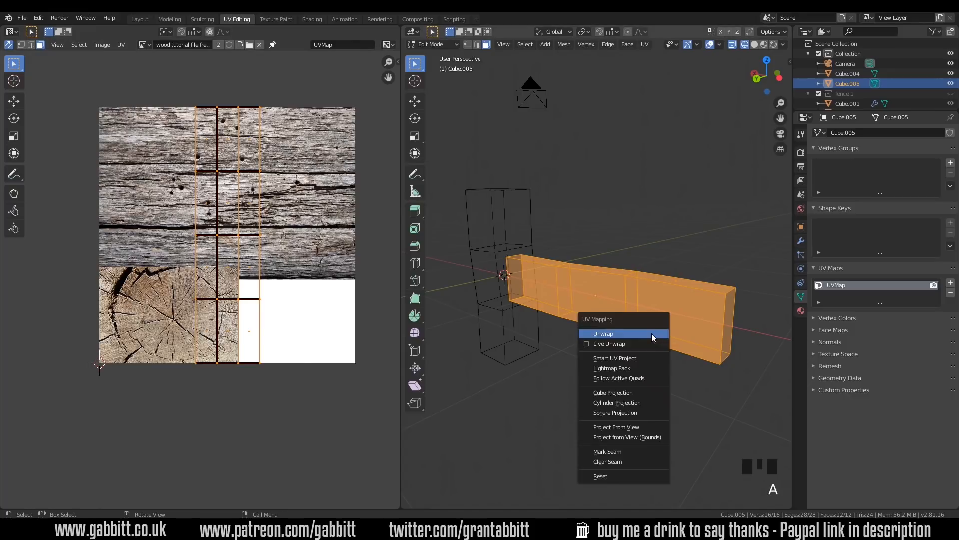
click(651, 333)
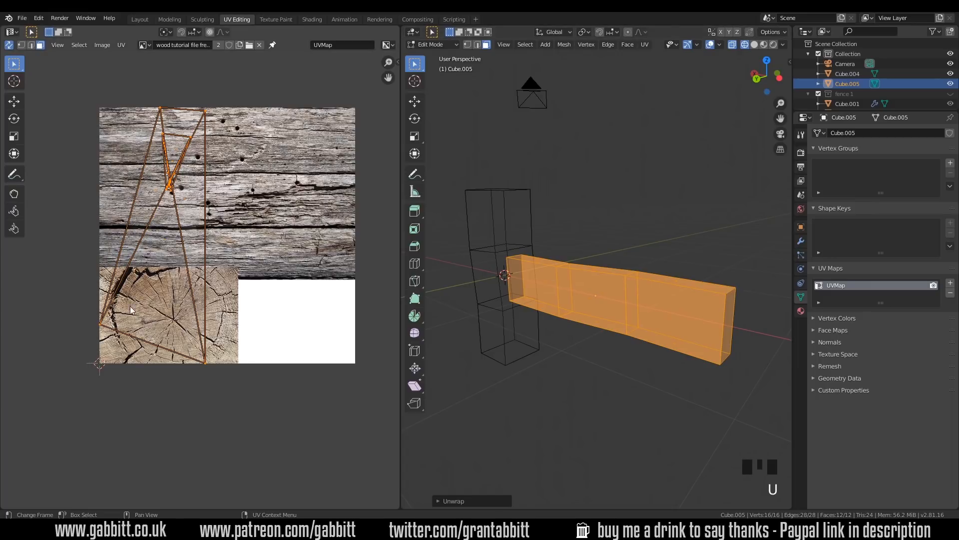
middle_drag(644, 359, 678, 376)
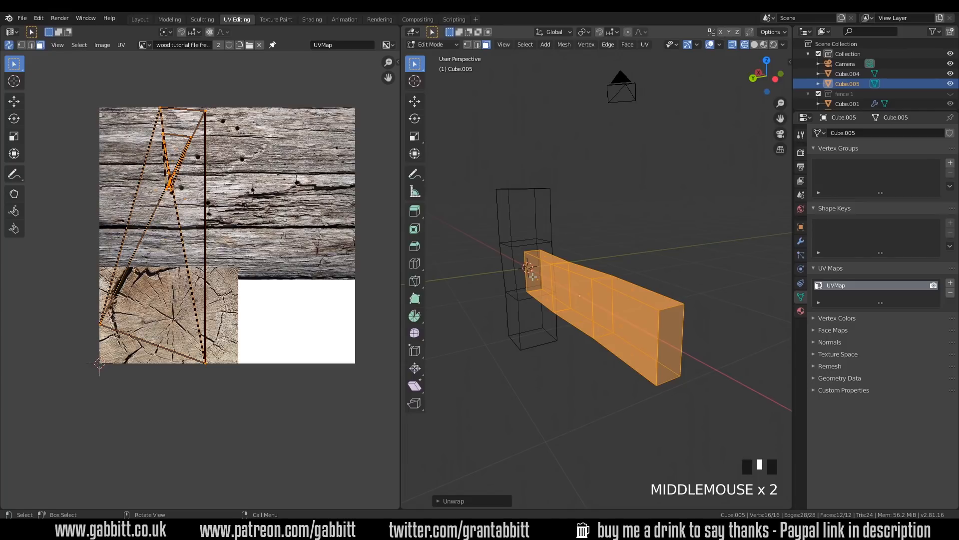
Step: Mark one full-length bottom edge of the rail as a seam, using edge selection with everything else deselected
click(478, 46)
middle_drag(603, 349, 593, 293)
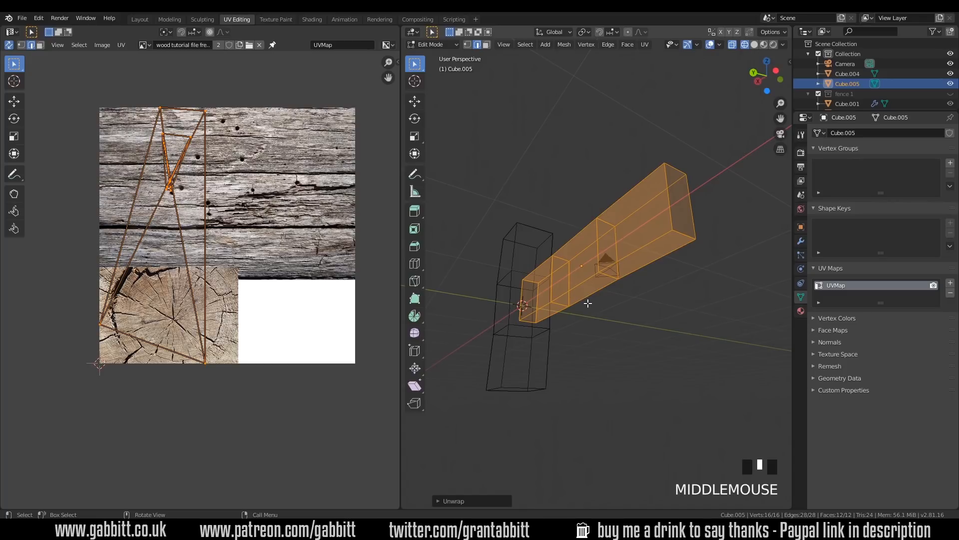
key(alt+a)
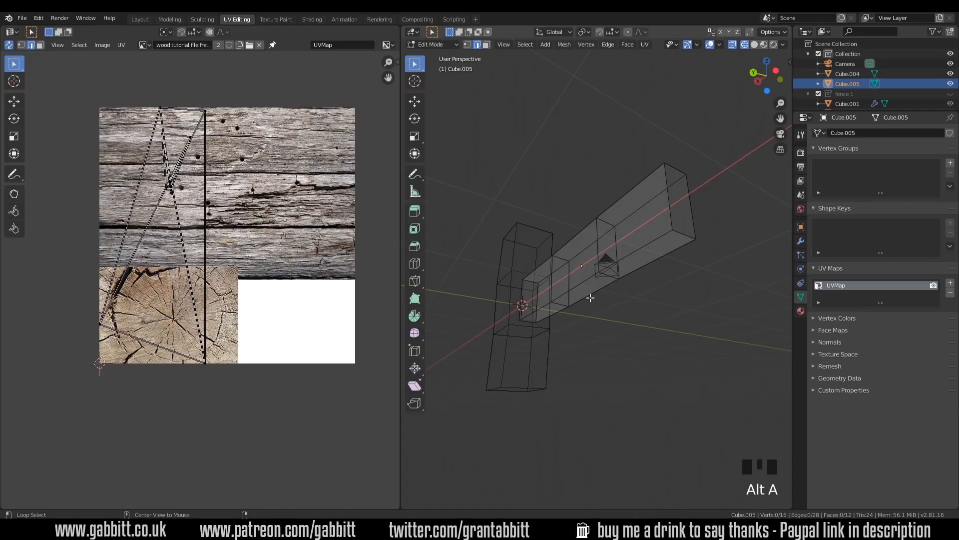
alt+click(619, 312)
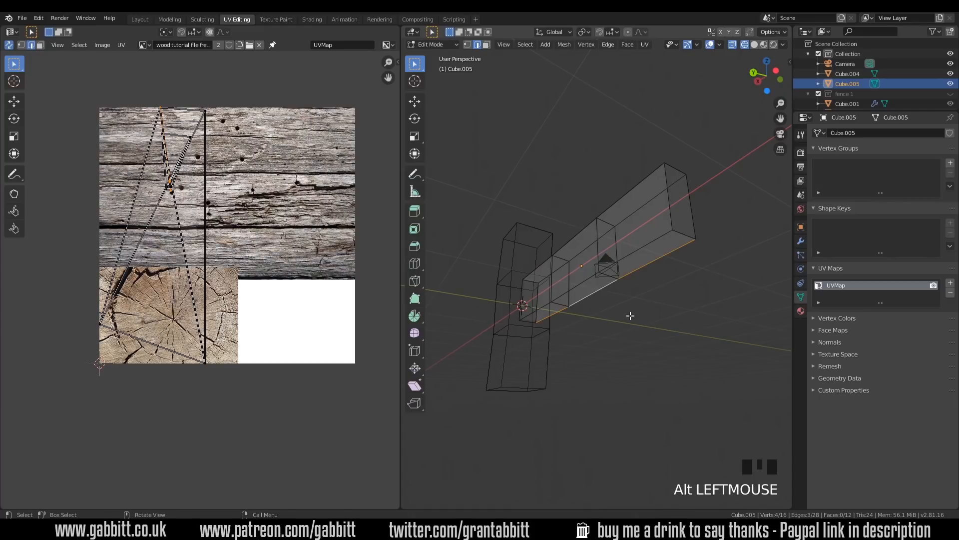
key(ctrl+e)
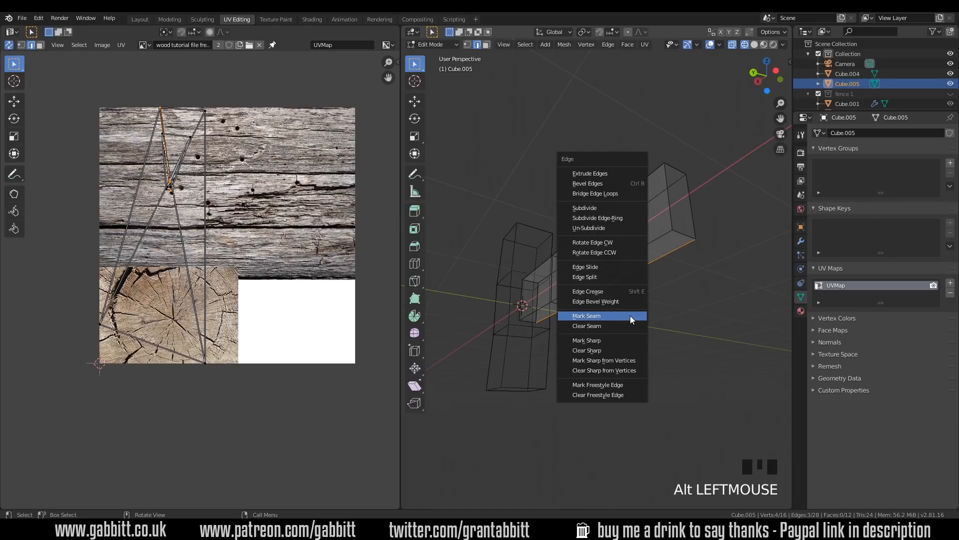
click(630, 315)
Step: Unwrap the whole rail along its seam and show the viewport in Material Preview shading
key(a)
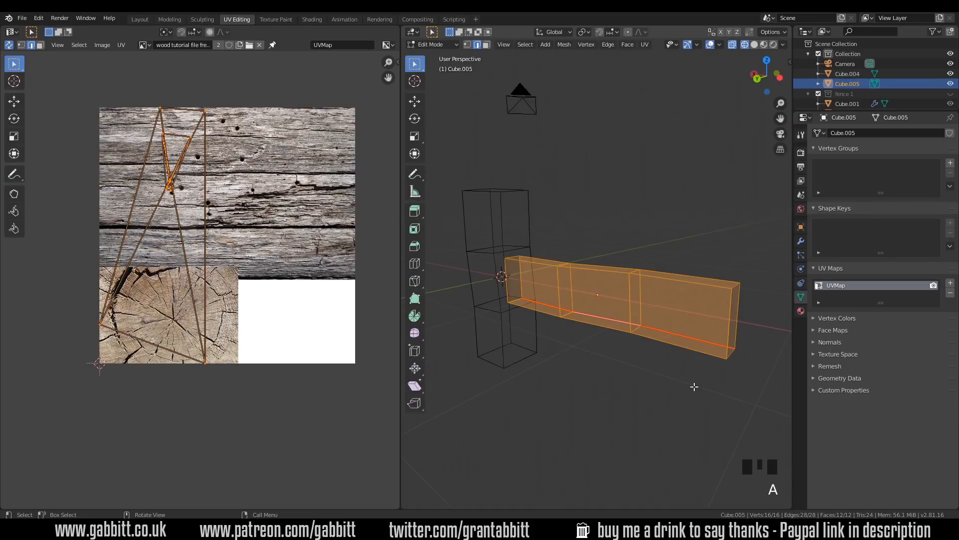
key(u)
click(670, 364)
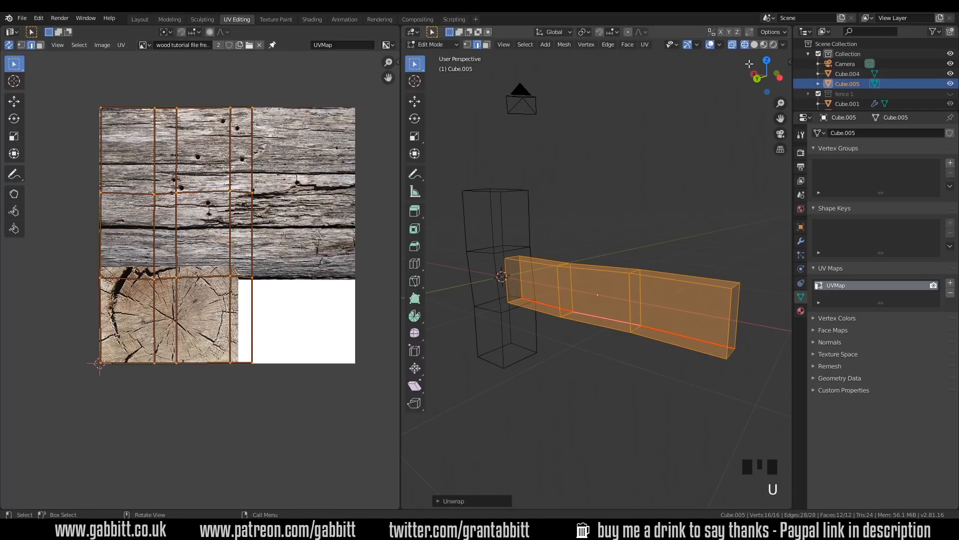
click(764, 45)
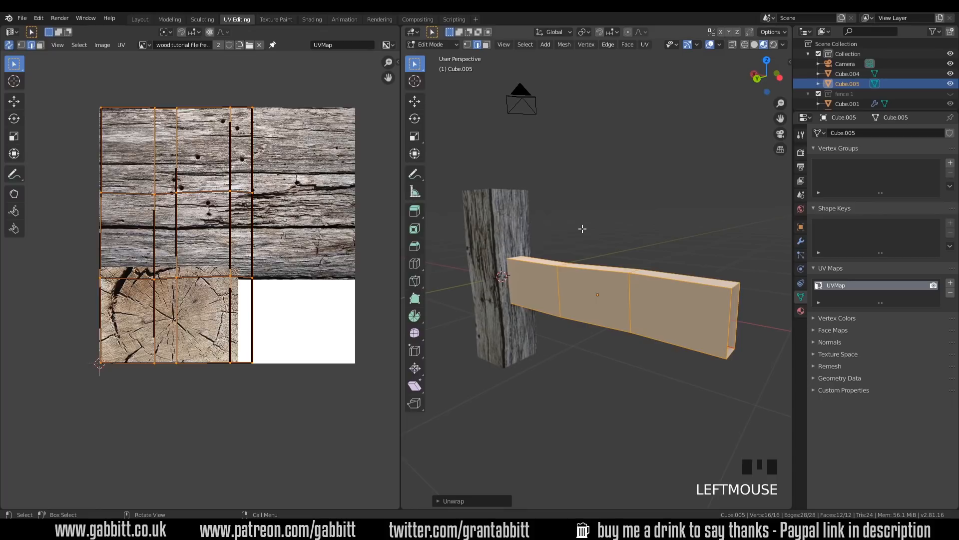
Step: Assign the existing wood material Material.002 to the rail in the Shading workspace and return to UV Editing
click(312, 20)
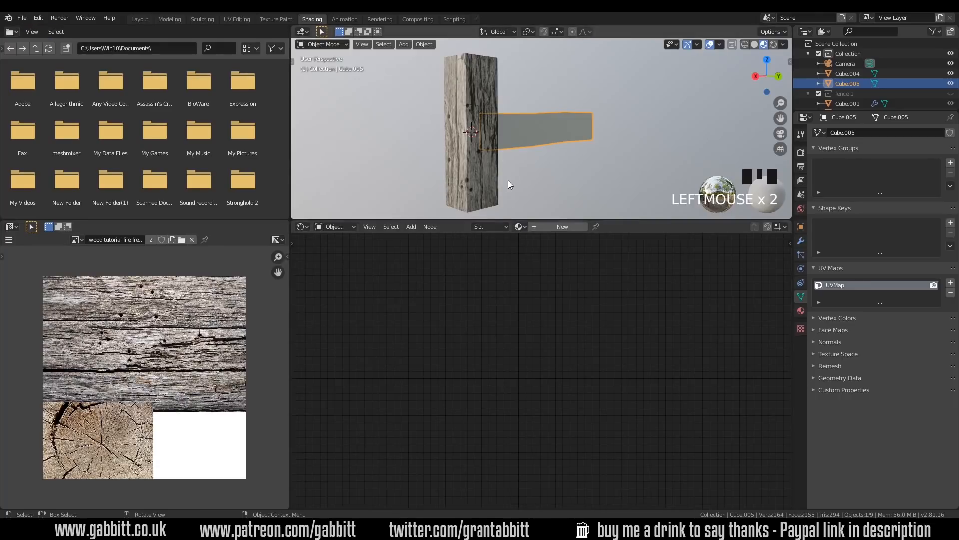
click(524, 227)
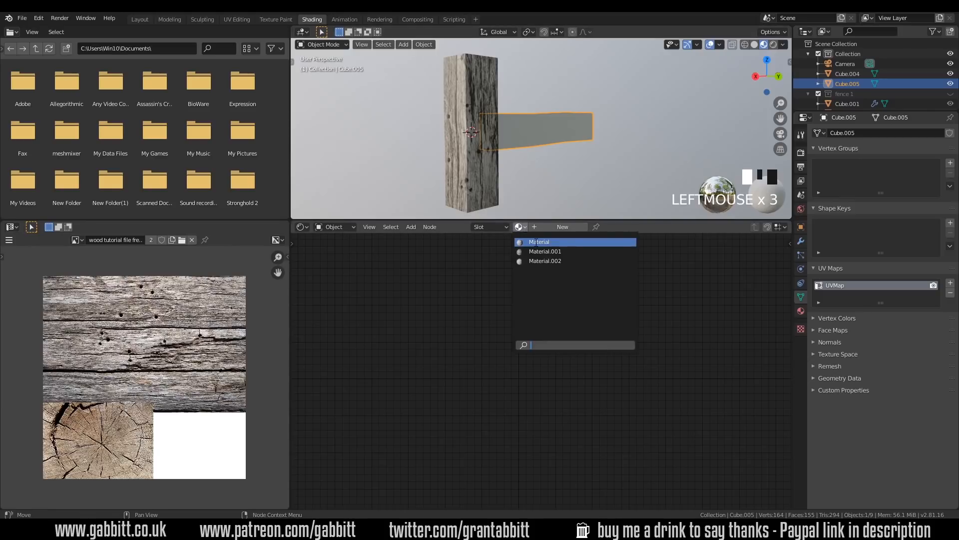
click(545, 261)
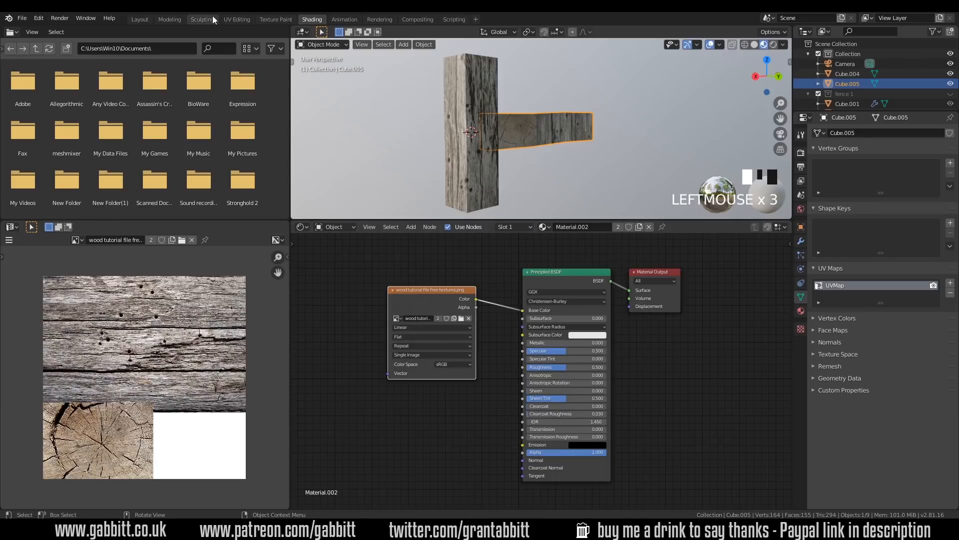
click(237, 19)
middle_drag(569, 331, 596, 331)
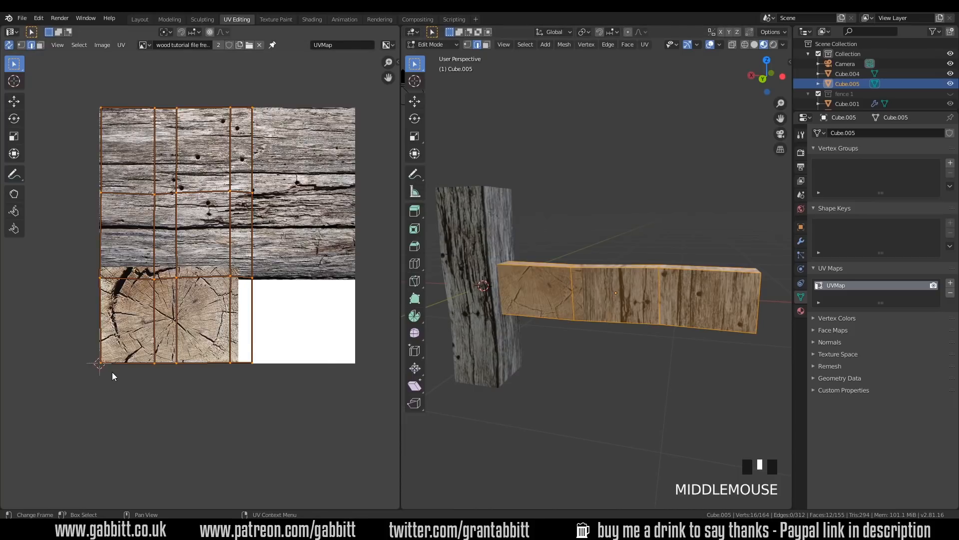
Step: Turn off UV sync selection, rotate the rail's entire UV island 90° and move it up onto the weathered plank image
click(9, 46)
key(a)
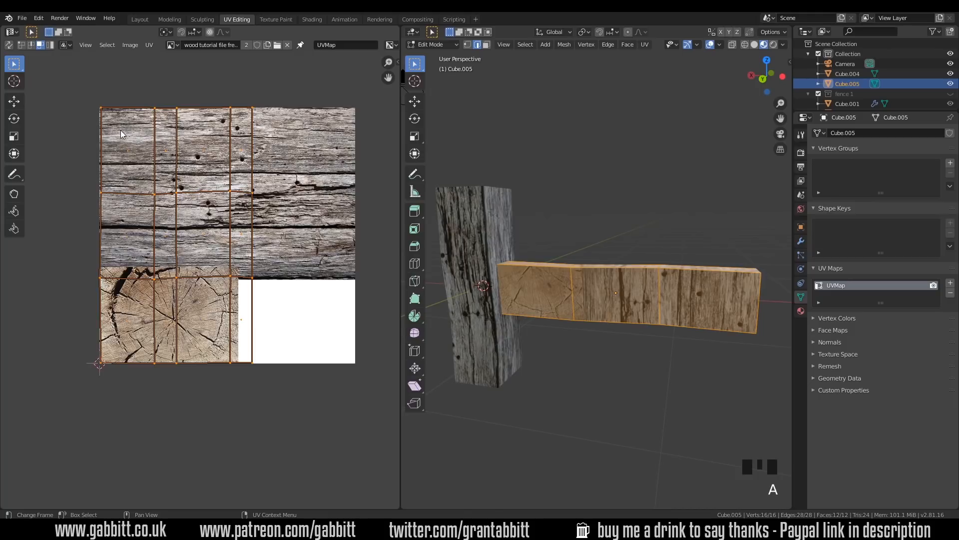
key(r)
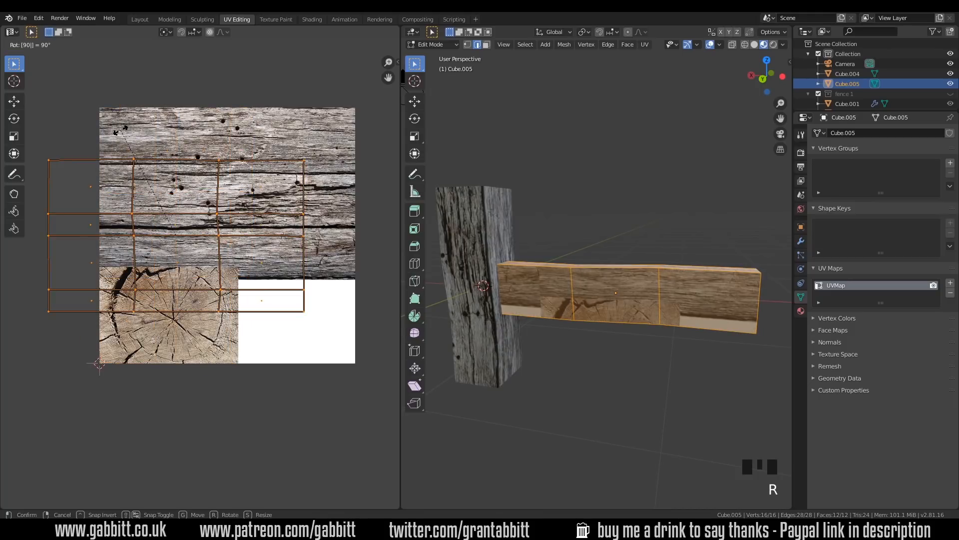
click(121, 129)
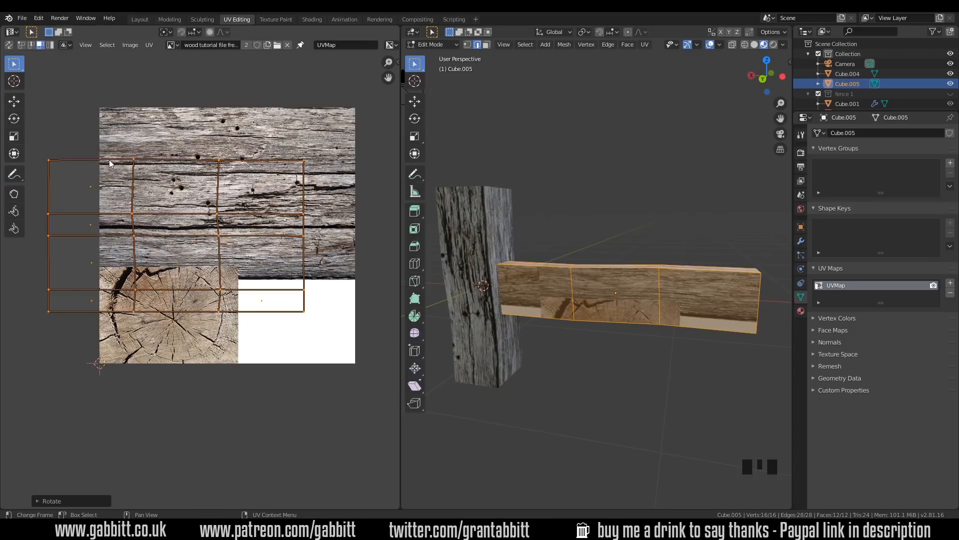
key(g)
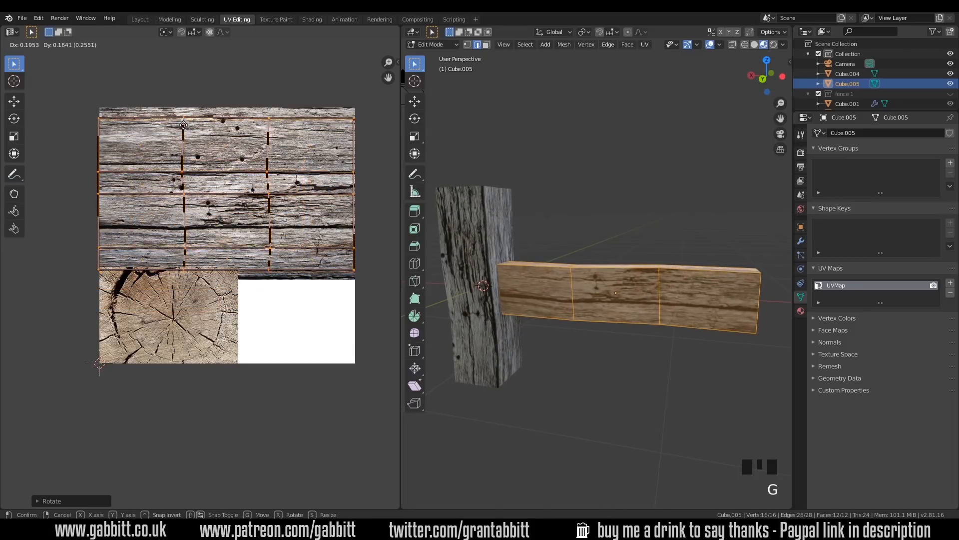
click(185, 116)
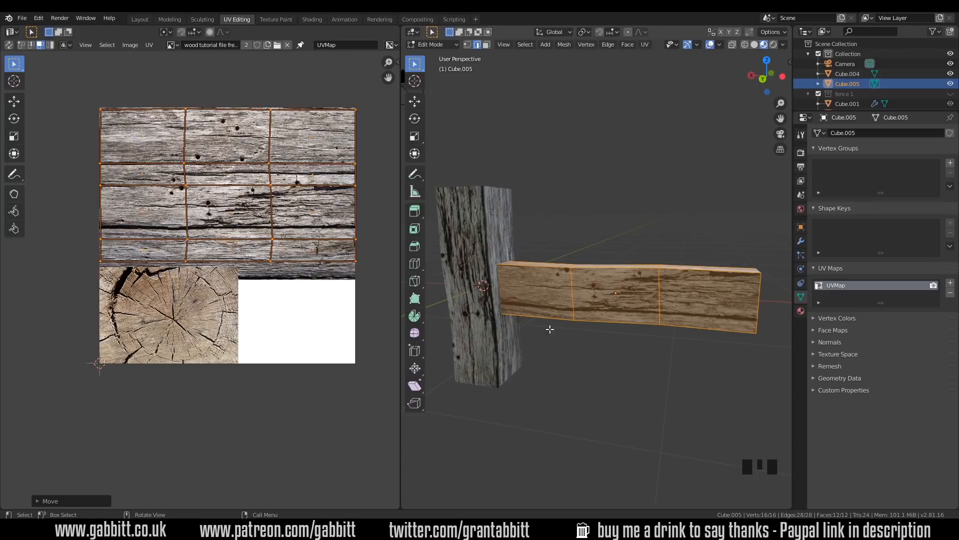
Step: Inspect the wood texture on the rail's side and underside along the marked seam
middle_drag(776, 397, 565, 386)
scroll(579, 321, up, 3)
scroll(579, 321, up, 2)
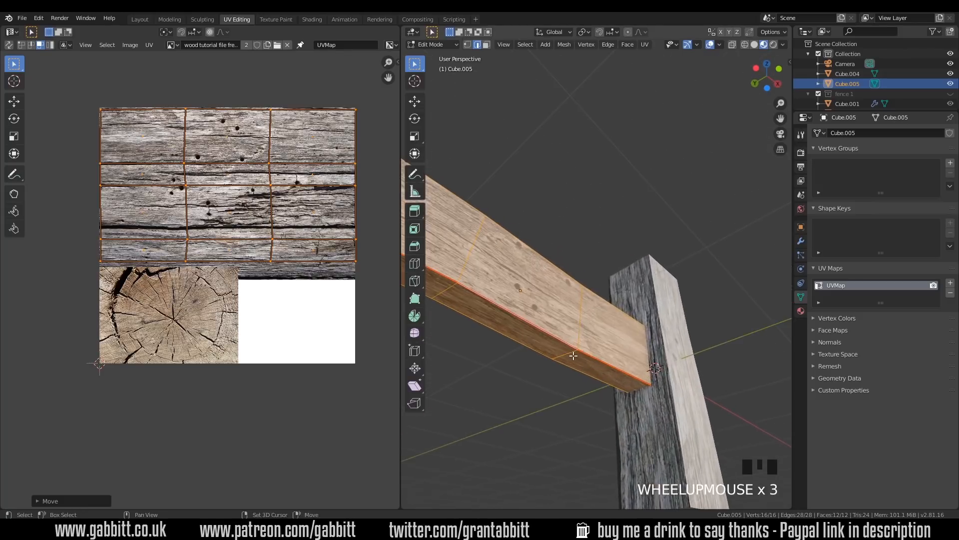
shift+middle_drag(579, 321, 691, 337)
middle_drag(482, 213, 460, 220)
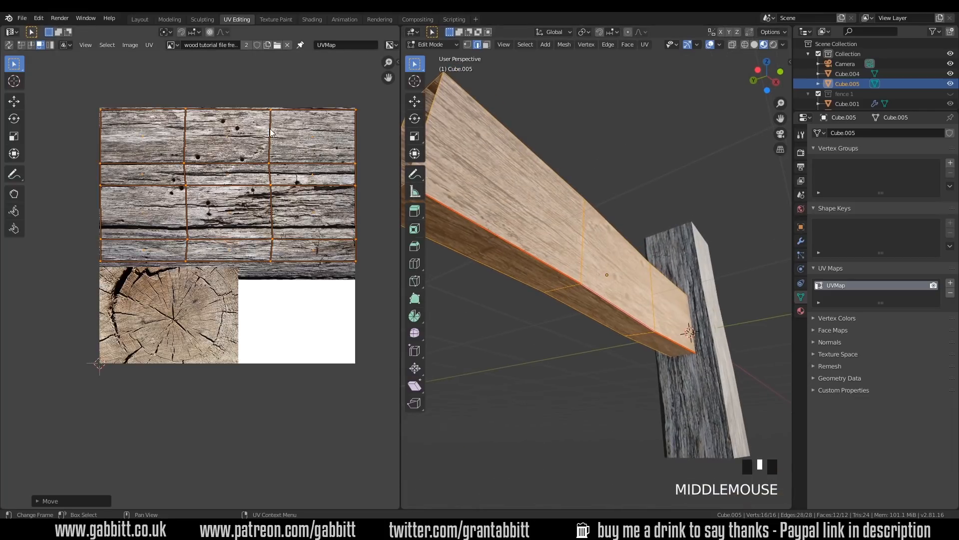
middle_drag(575, 299, 651, 329)
Step: Leave Edit Mode and duplicate the rail straight up along the global Z axis, placing the copy above the original
key(Tab)
scroll(652, 329, down, 3)
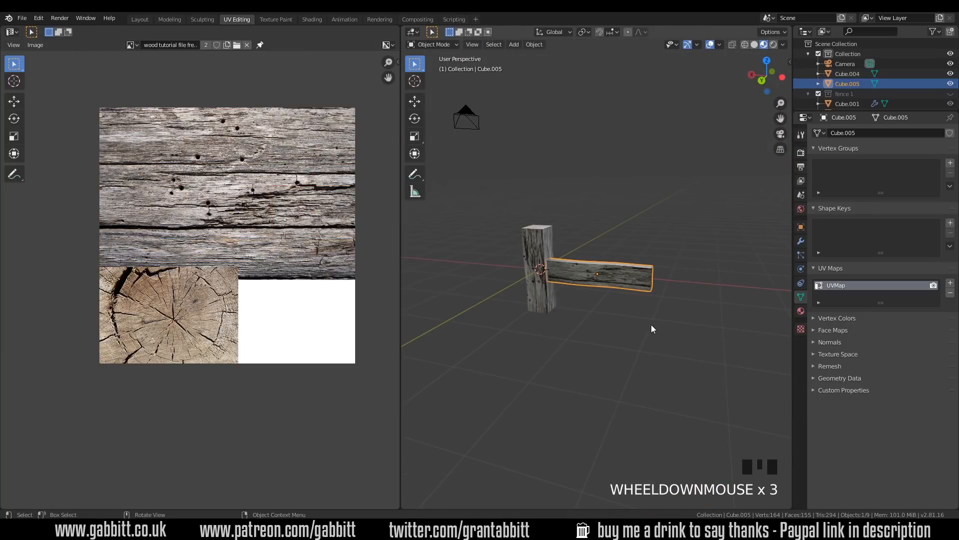
scroll(651, 329, up, 4)
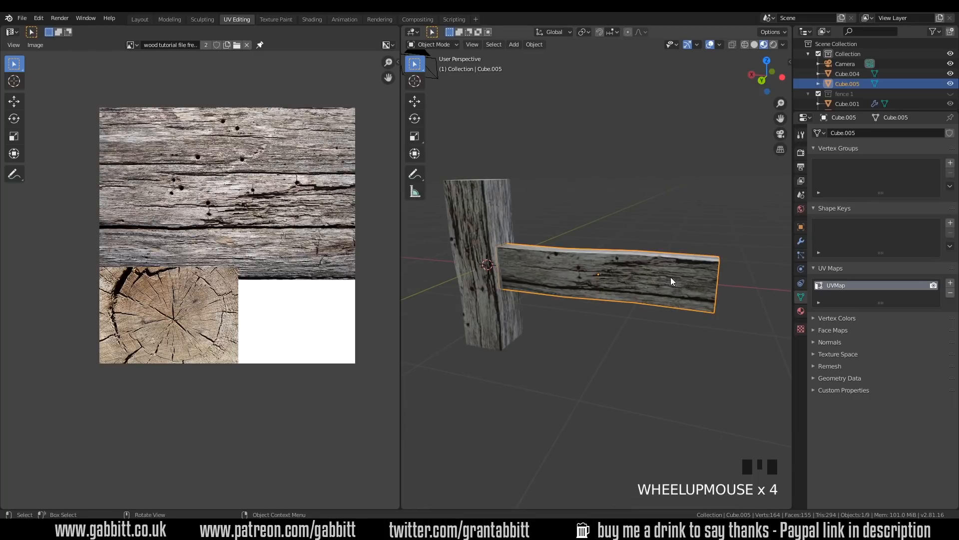
key(shift+d)
key(z)
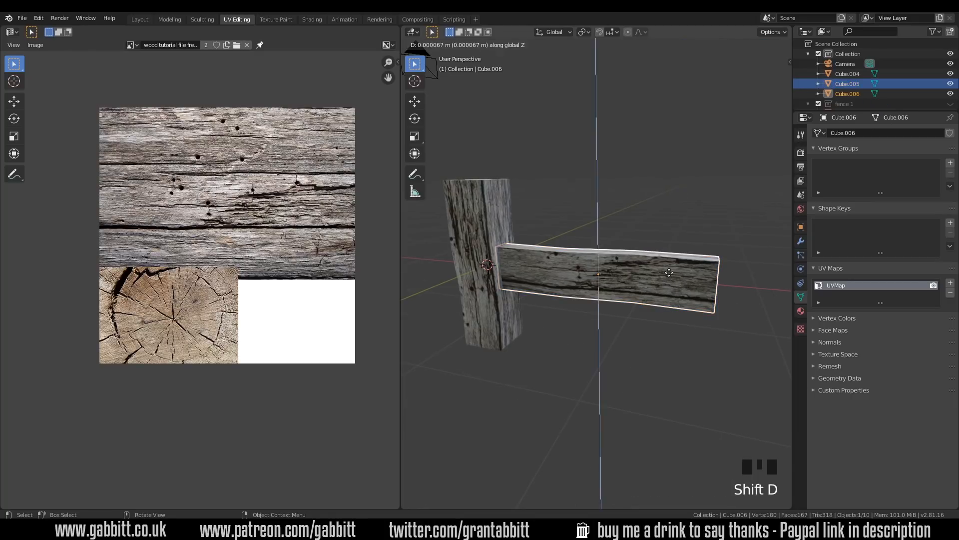
click(668, 258)
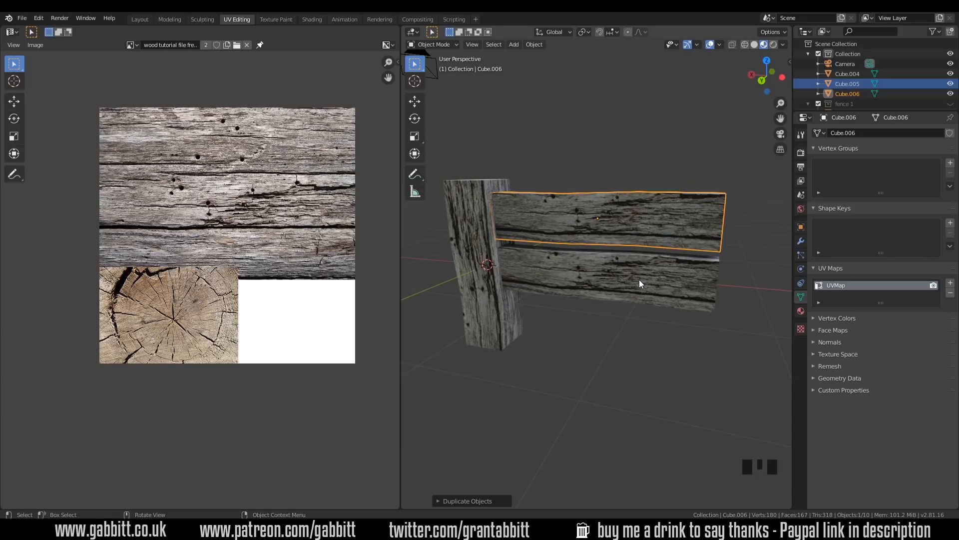
Step: Lower both rails together along global Z, and raise the upper rail by about 0.2 m
shift+click(640, 260)
key(g)
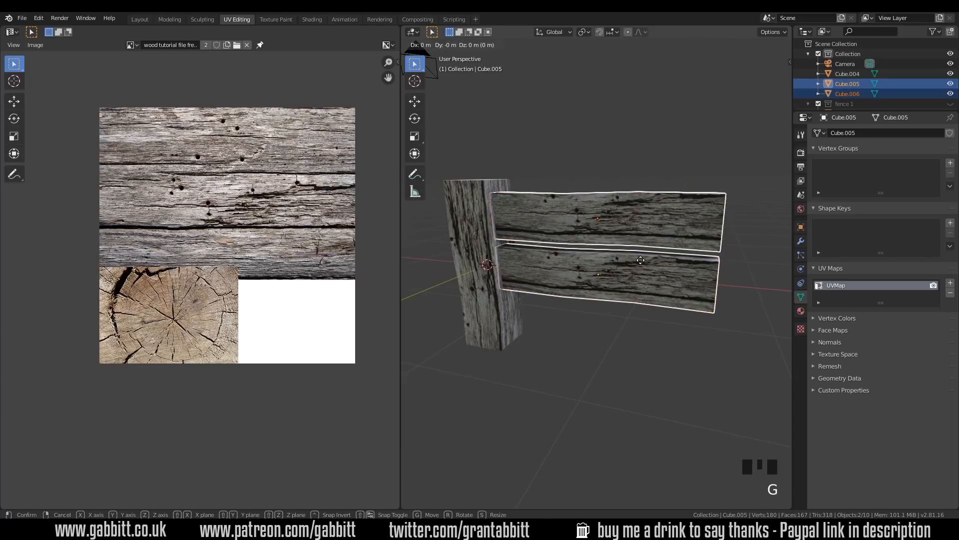
key(z)
click(641, 299)
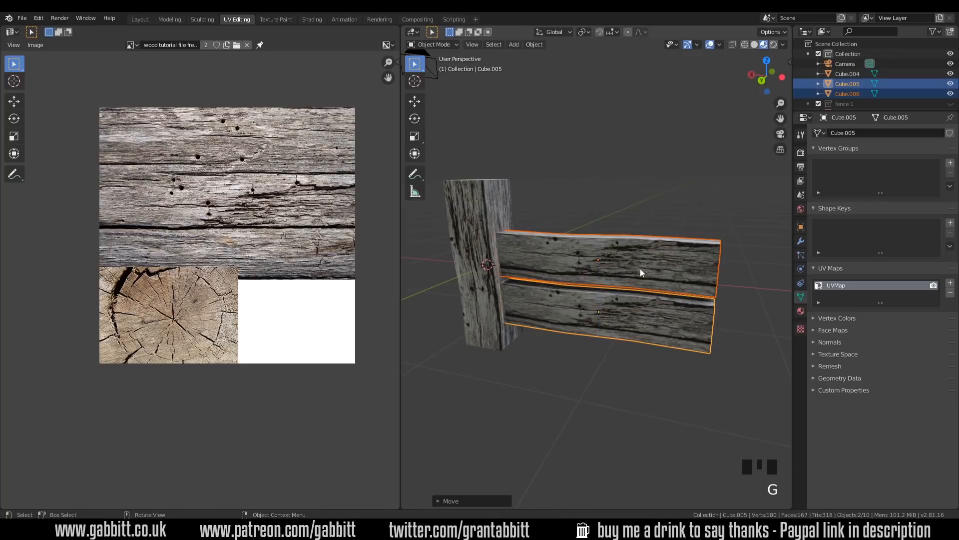
click(654, 277)
key(g)
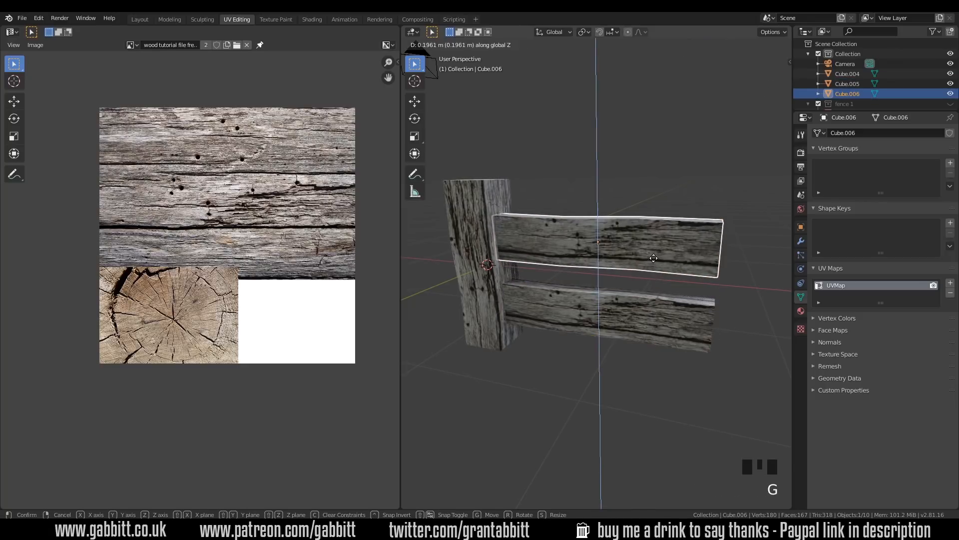
click(655, 258)
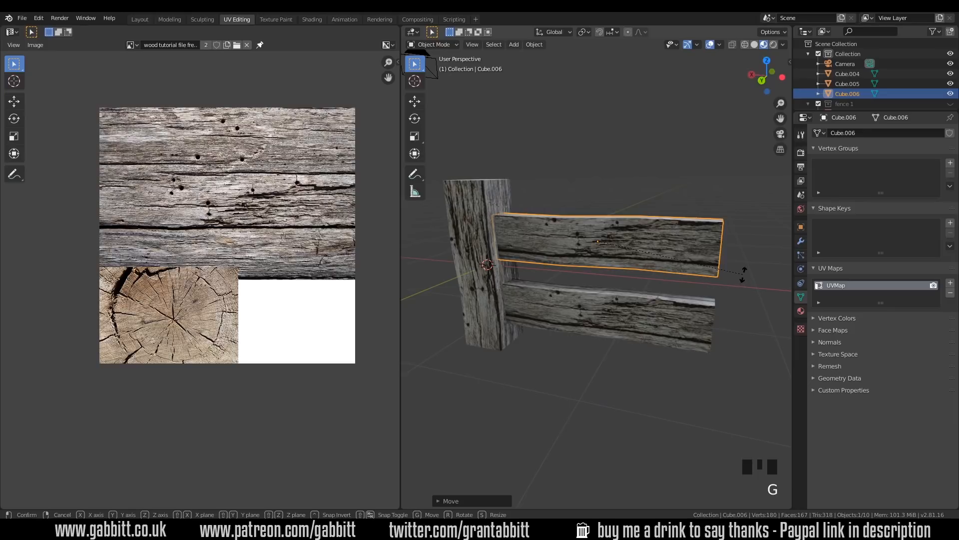
Step: Tilt the upper rail about 7° around the global Y axis
key(r)
key(y)
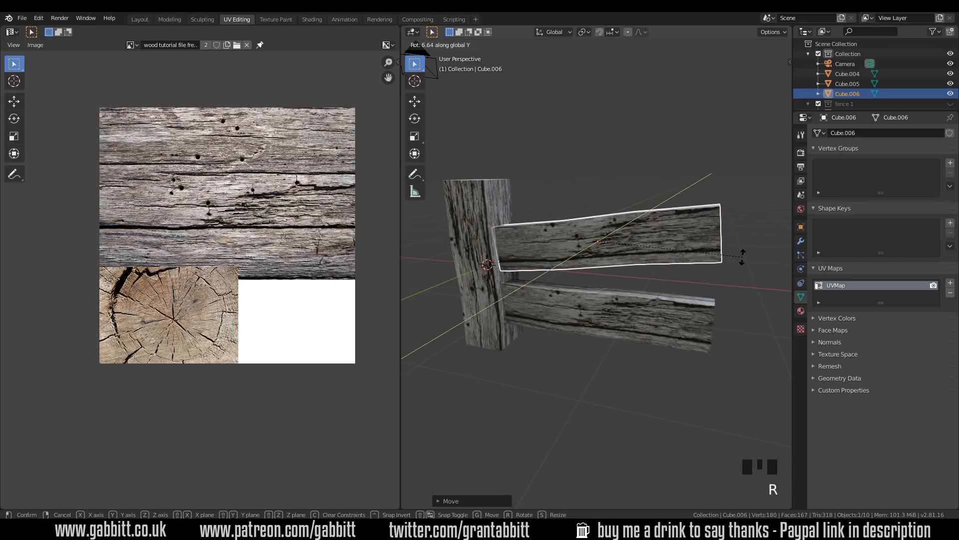
click(743, 256)
middle_drag(718, 295, 488, 283)
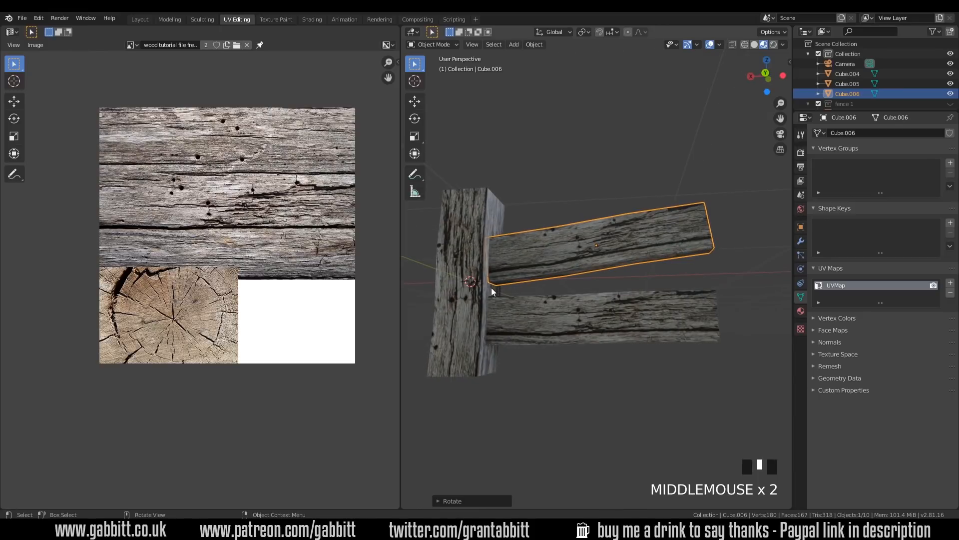
Step: Lengthen the tilted upper rail along its local Z axis by a factor of about 1.02 and show its transform values
key(s)
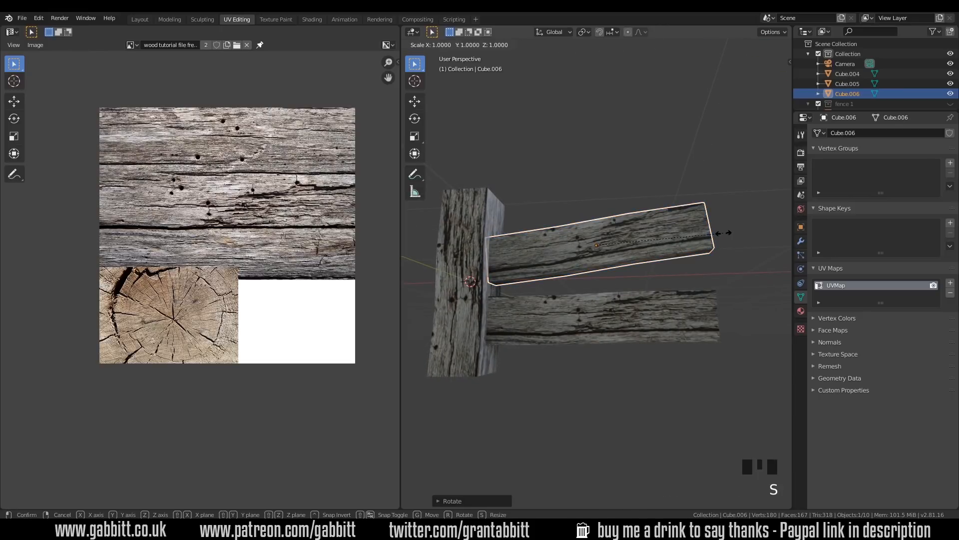
key(x)
key(x)
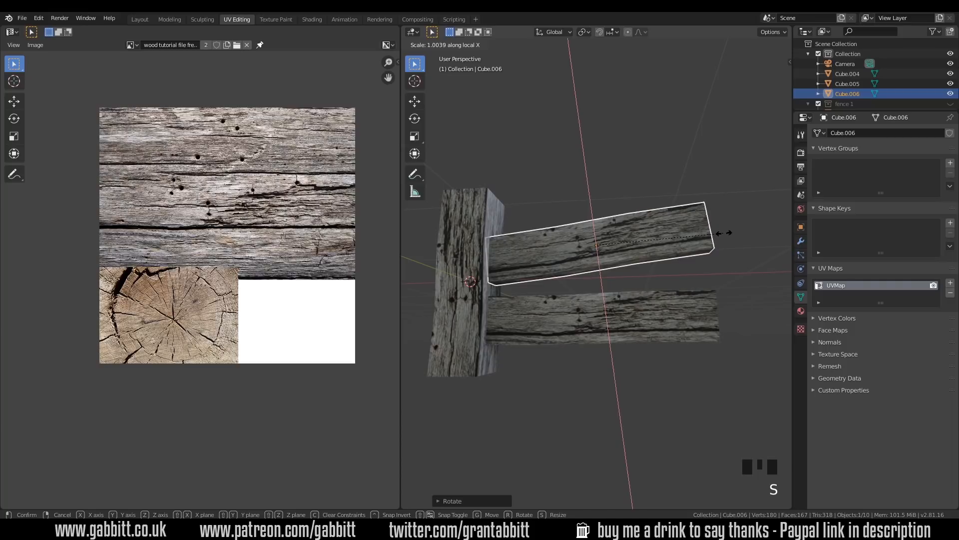
key(y)
key(y)
key(z)
key(z)
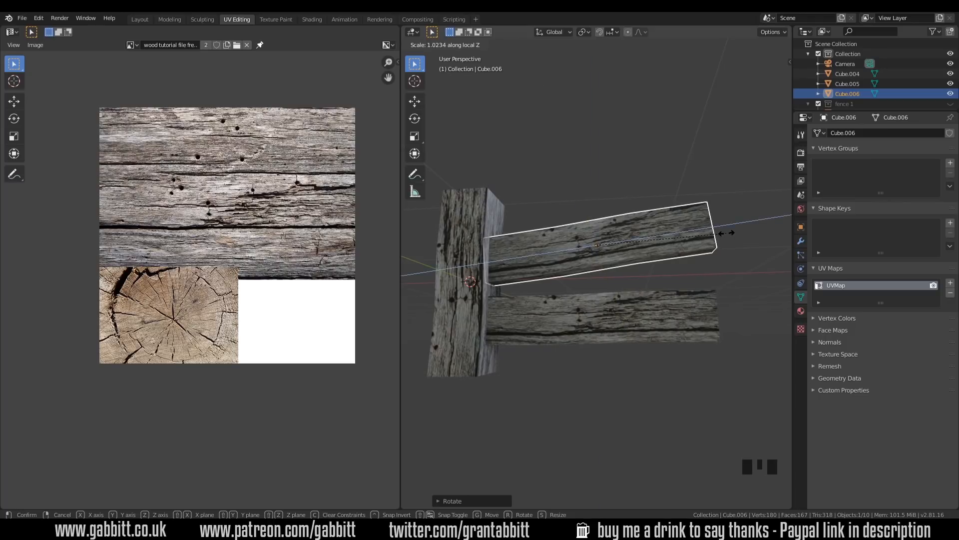
click(726, 233)
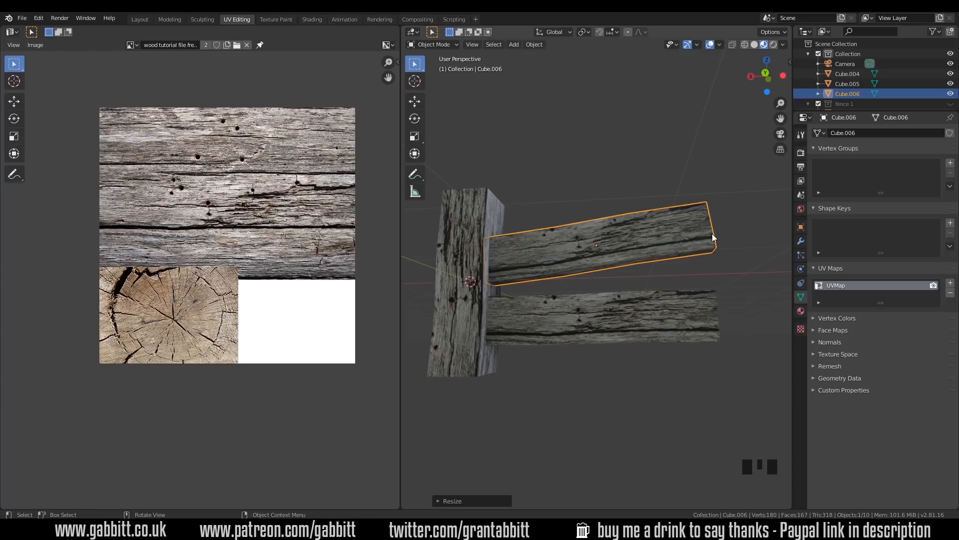
key(n)
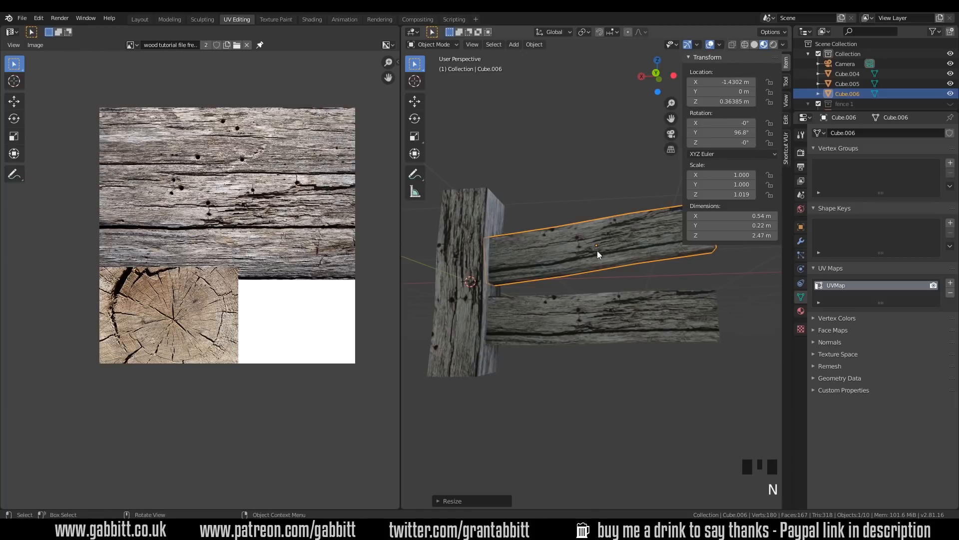
middle_drag(572, 244, 585, 254)
key(s)
key(x)
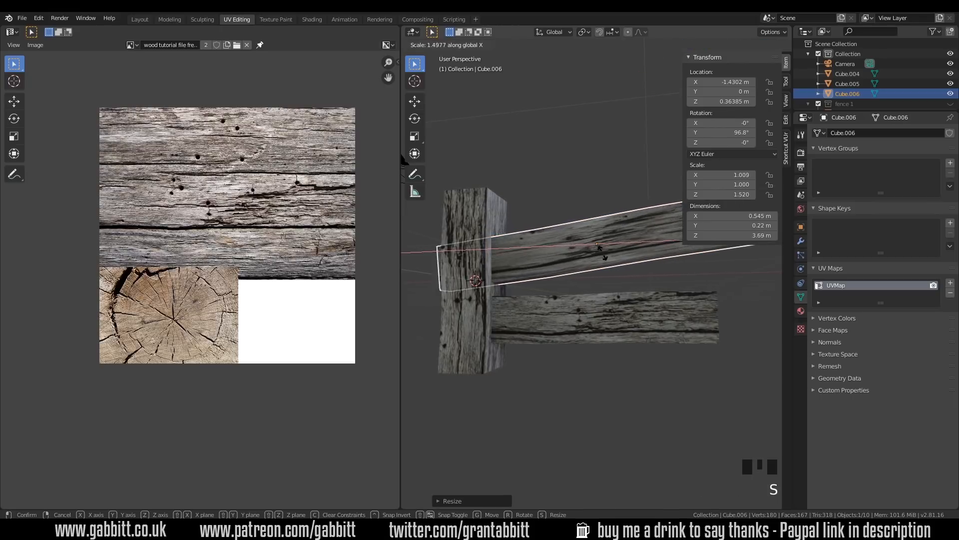
click(598, 251)
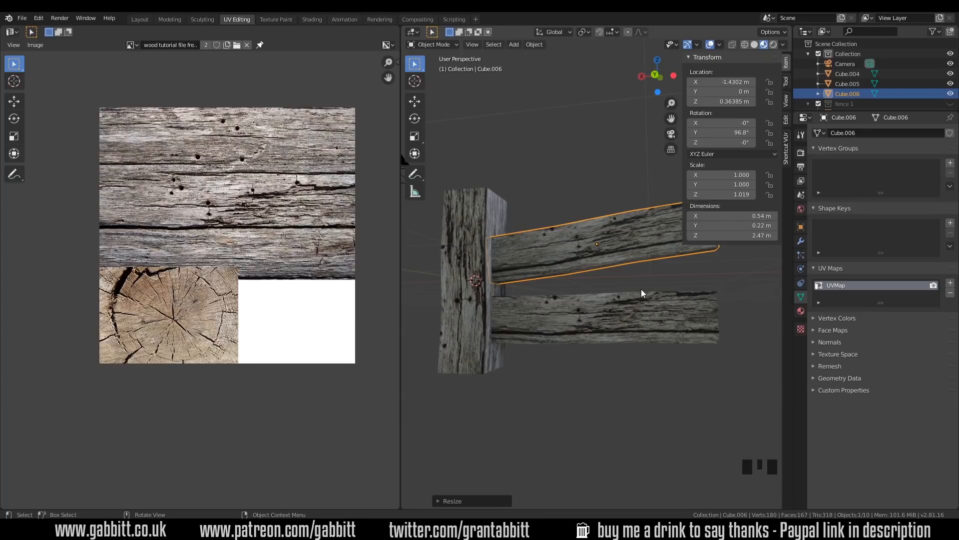
Step: Rotate the upper rail 180° around the global Z axis
scroll(640, 288, down, 2)
middle_drag(640, 288, 597, 262)
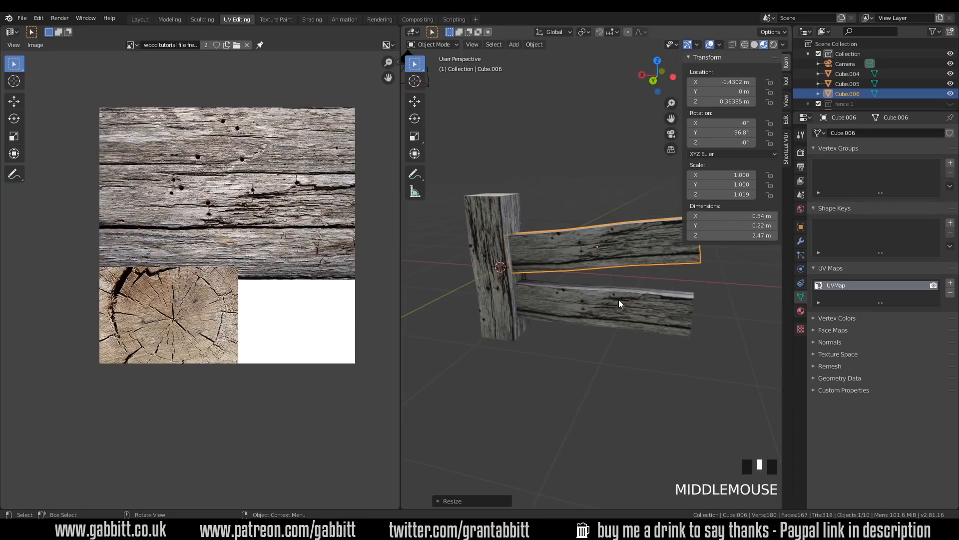
click(586, 258)
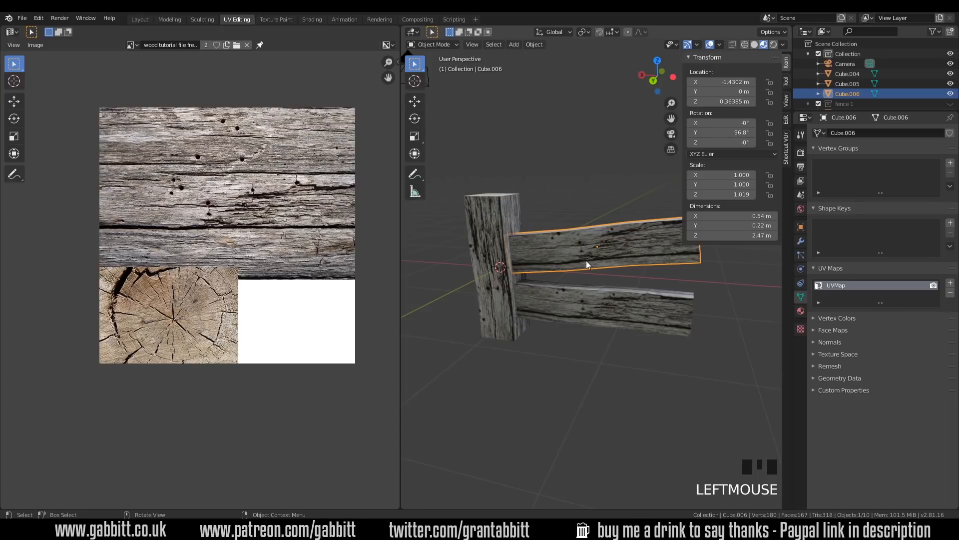
text(rz180)
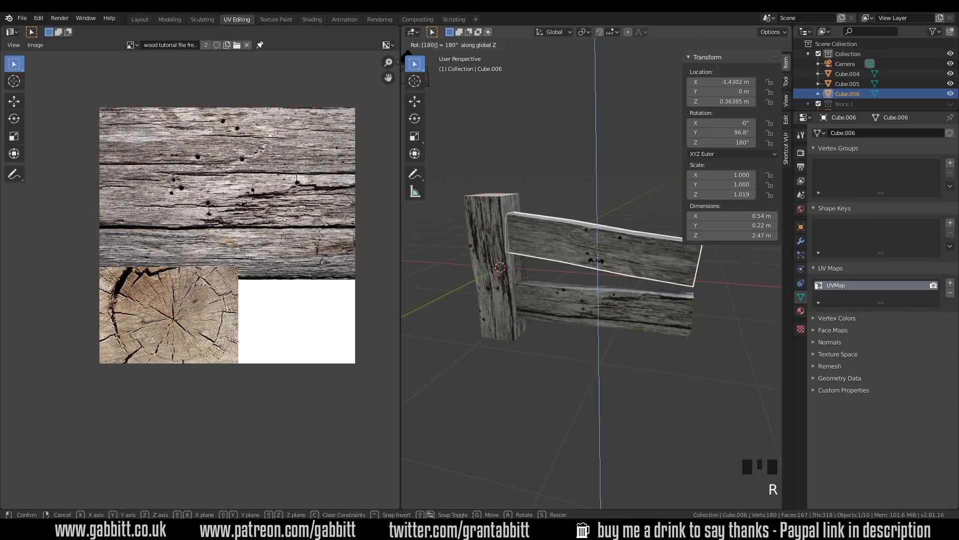
key(Return)
Step: Tilt the upper rail around the global Y axis to a Y rotation of about 81.2°
middle_drag(658, 275, 680, 265)
key(r)
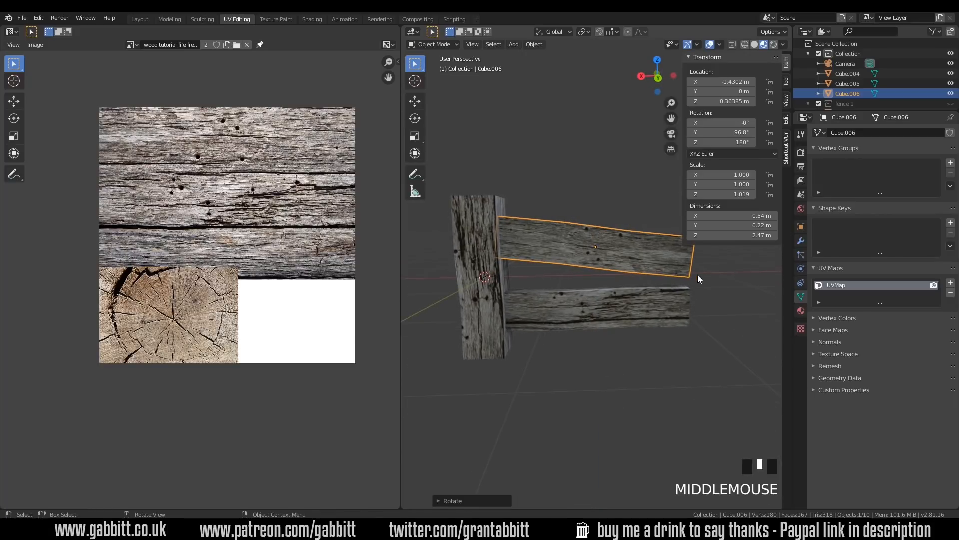
key(y)
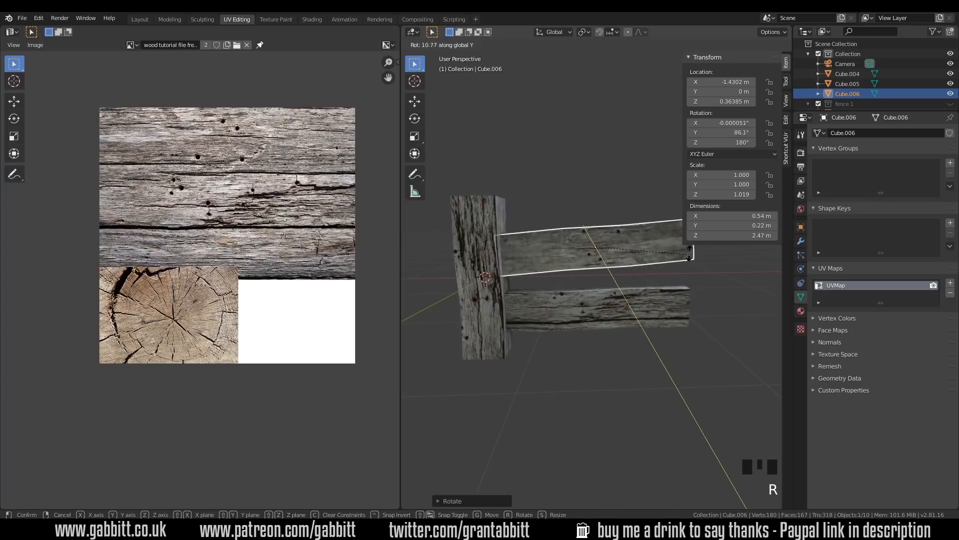
click(691, 250)
middle_drag(702, 319, 486, 271)
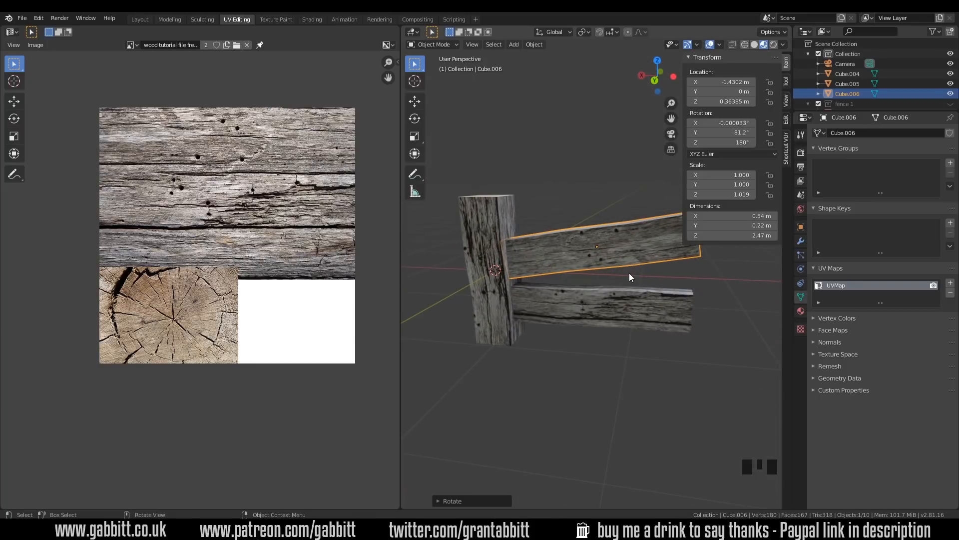
Step: Duplicate the fence post along the global X axis to the rails' free ends, at about X -2.87 m
click(499, 216)
scroll(541, 252, down, 1)
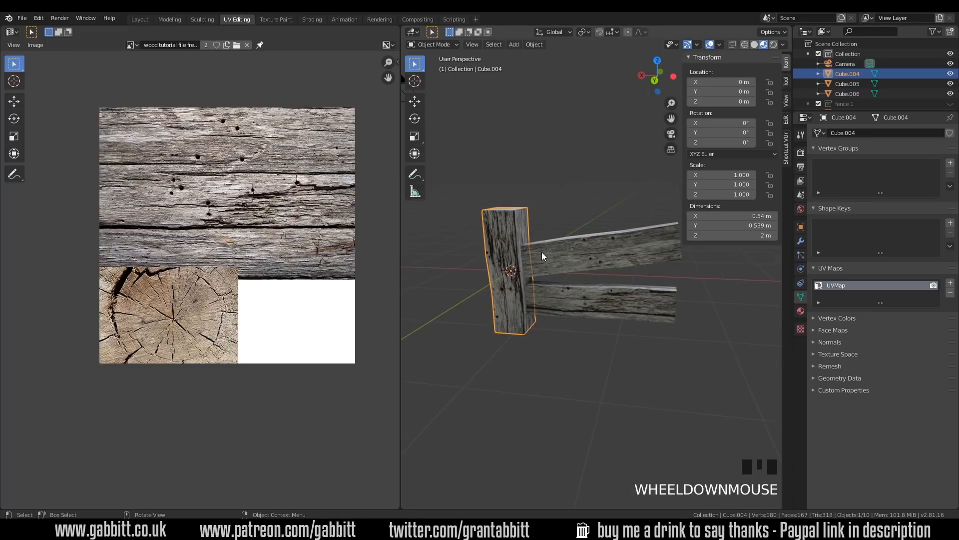
key(shift+d)
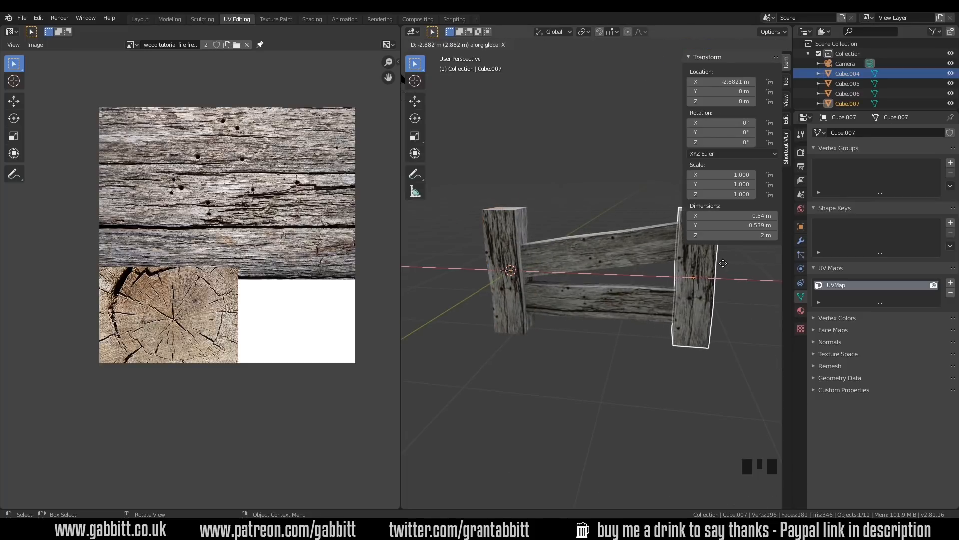
click(722, 262)
shift+middle_drag(723, 263, 626, 260)
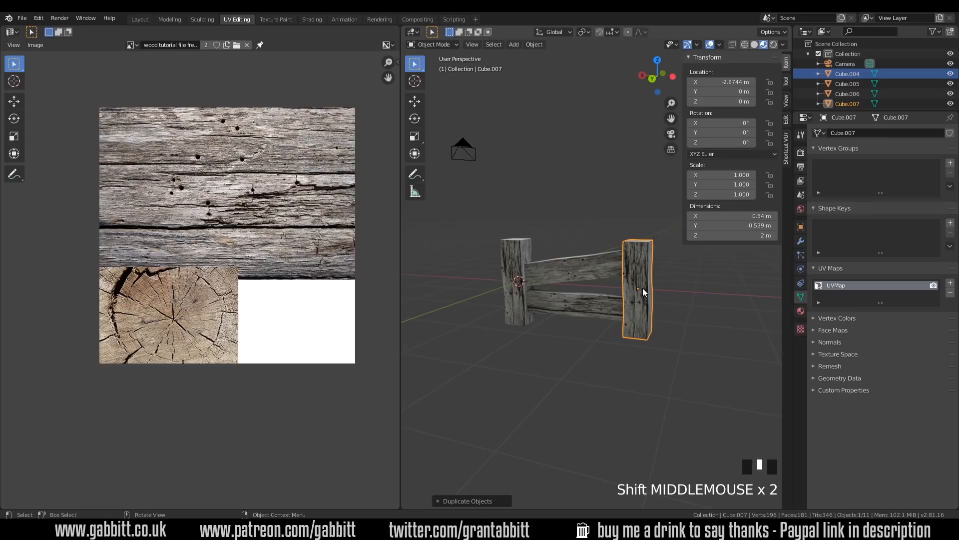
Step: Rotate the duplicated post 90° around the global Z axis
text(rz)
text(90)
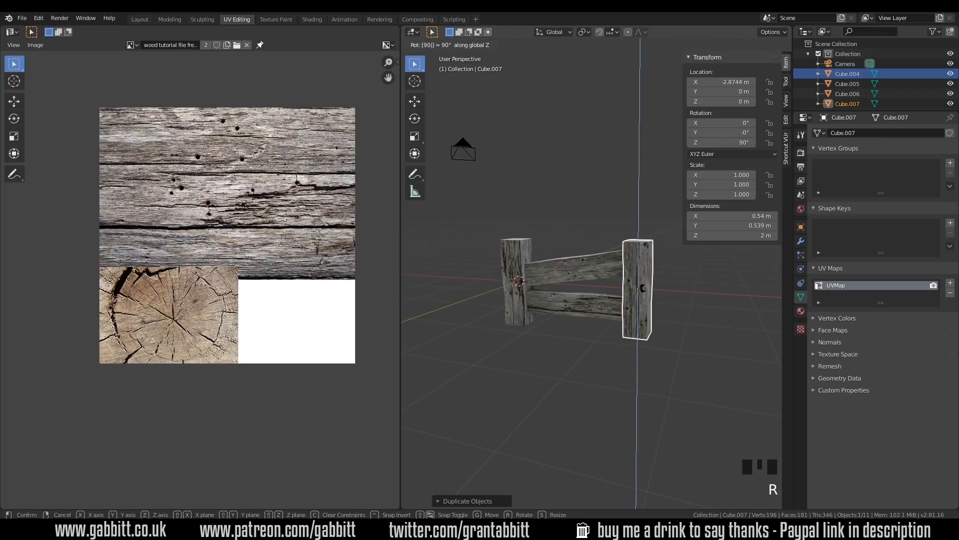
key(Return)
mouse_move(631, 331)
middle_down()
mouse_move(687, 340)
mouse_move(666, 329)
mouse_move(622, 337)
middle_up()
Step: Select both posts and both rails and, in front view, move them about 1.36 m along X and 0.97 m up onto the ground line
drag(492, 209, 652, 323)
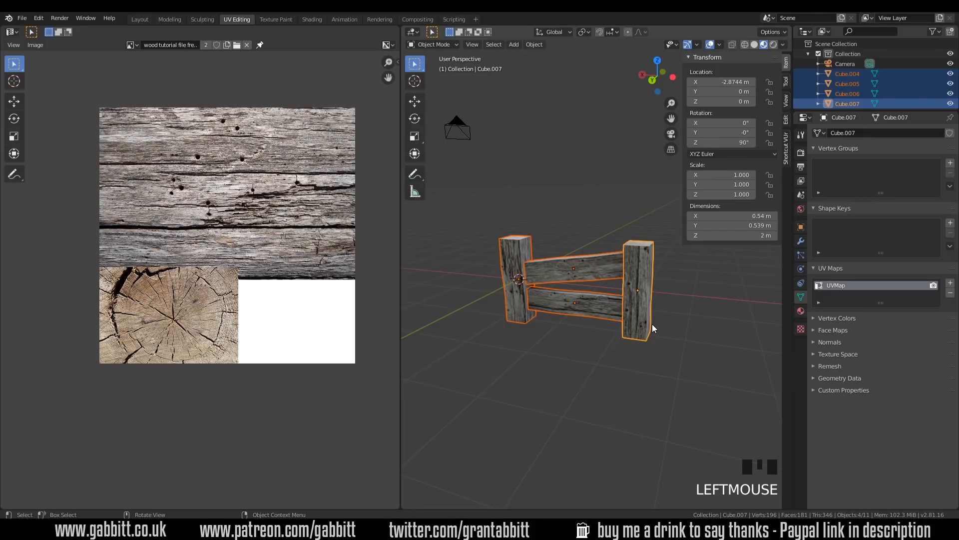
key(KP_1)
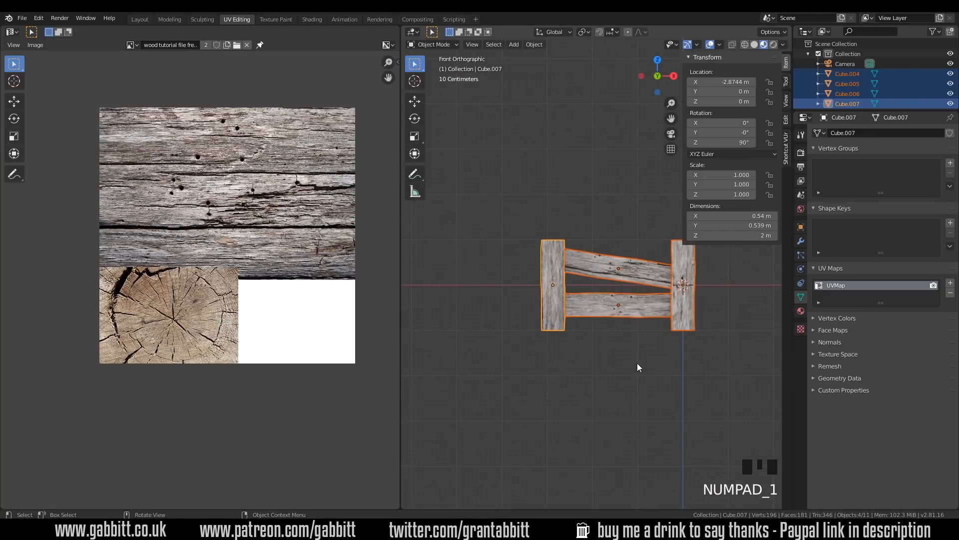
key(g)
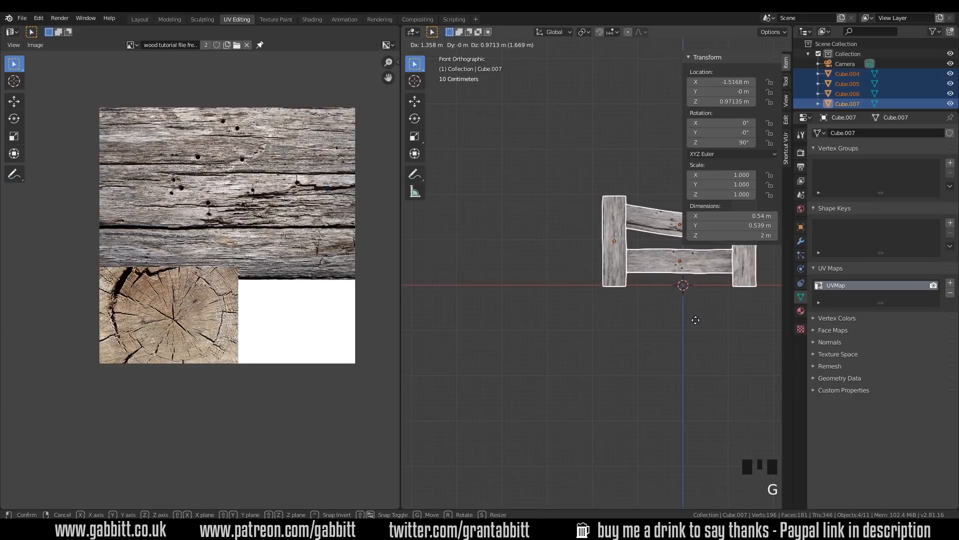
click(696, 320)
Step: Add a plane under the fence as ground and scale it uniformly to about 6.3, roughly 12.6 m square
middle_drag(697, 355, 603, 360)
scroll(603, 360, down, 2)
key(shift+a)
mouse_move(595, 314)
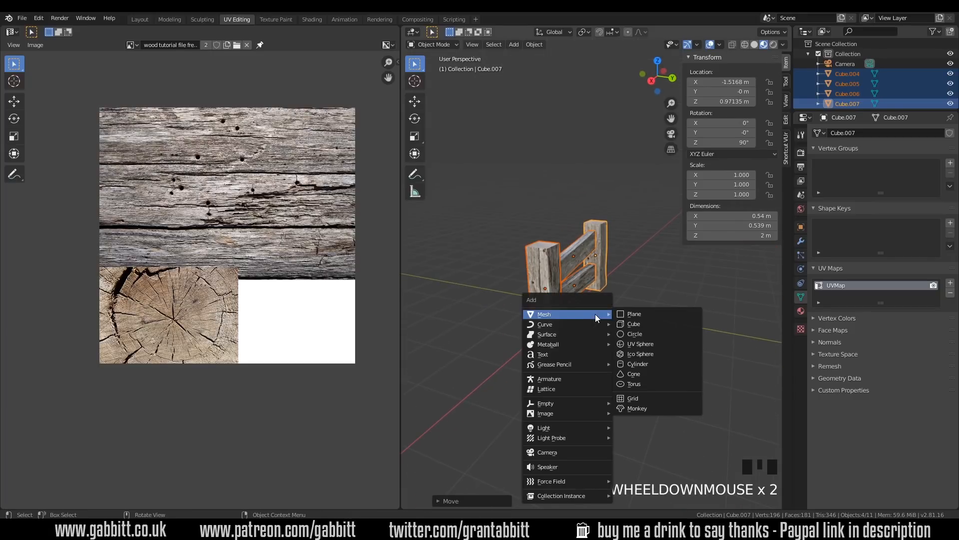
click(625, 313)
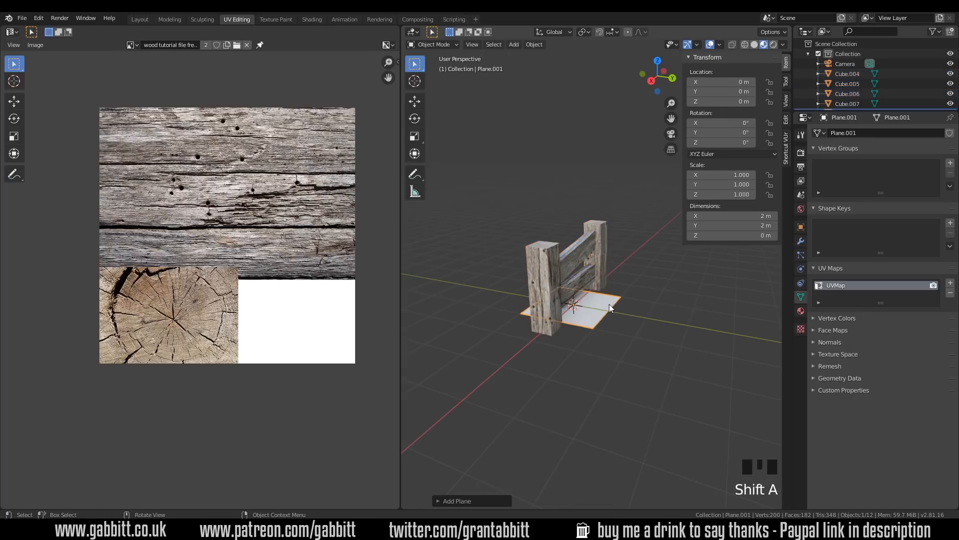
key(s)
click(411, 302)
middle_drag(415, 304, 535, 298)
shift+middle_drag(537, 296, 574, 328)
scroll(666, 314, up, 4)
middle_drag(664, 331, 659, 318)
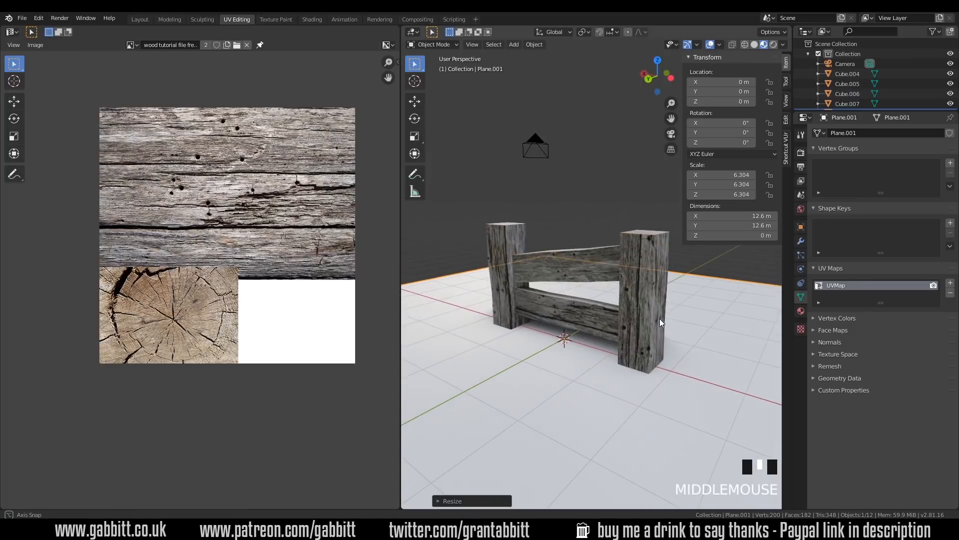
Step: Turn Ambient Occlusion off and back on in the render settings to compare the fence's shading
click(801, 152)
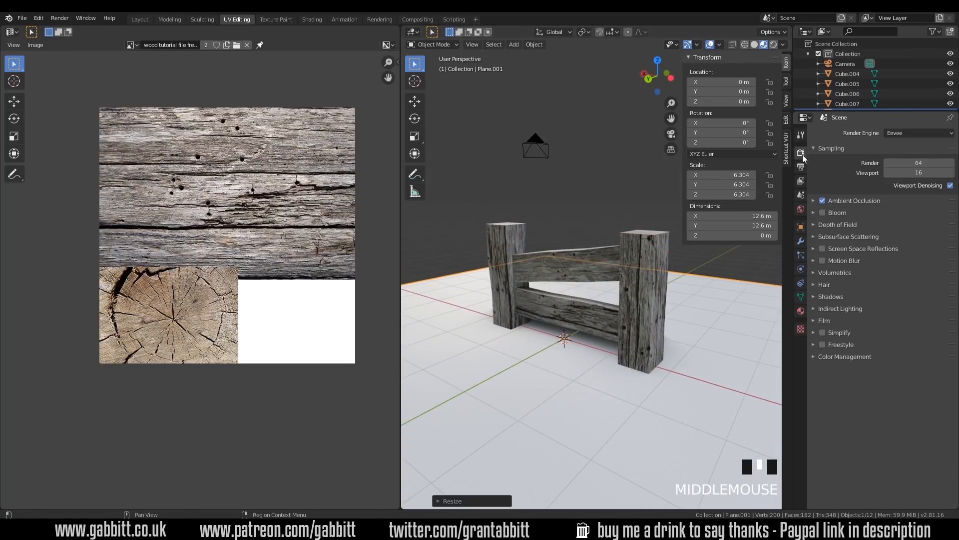
click(822, 199)
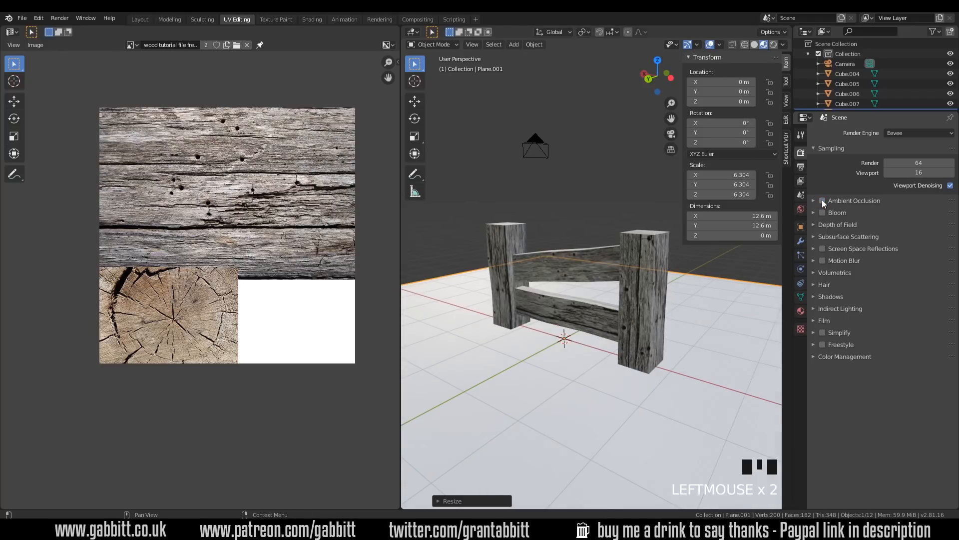
click(822, 199)
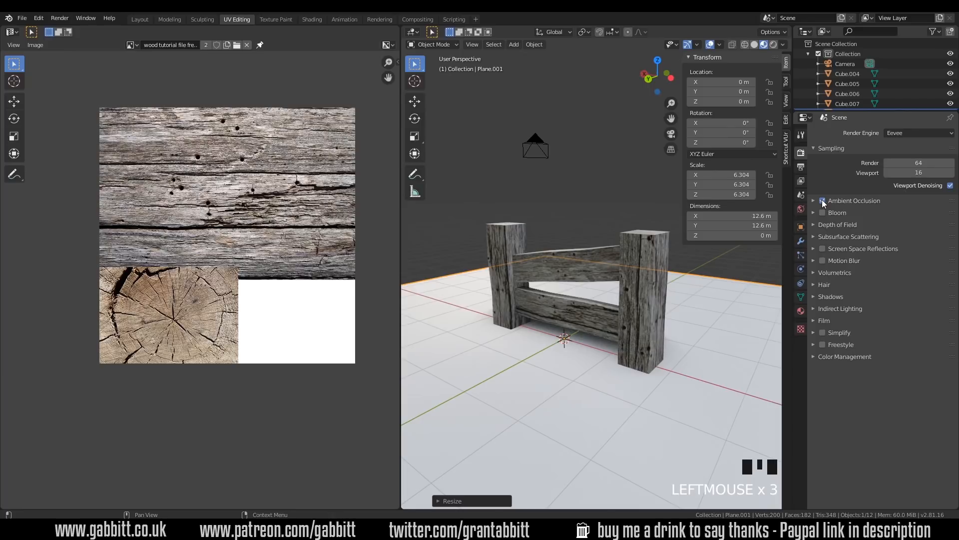
middle_drag(649, 320, 639, 329)
Step: In the Shading workspace, set the fence post material's roughness to about 0.809 and specular to about 0.291
click(313, 19)
mouse_move(572, 128)
shift+middle_down()
mouse_move(578, 146)
mouse_move(506, 159)
shift+middle_up()
scroll(585, 146, down, 2)
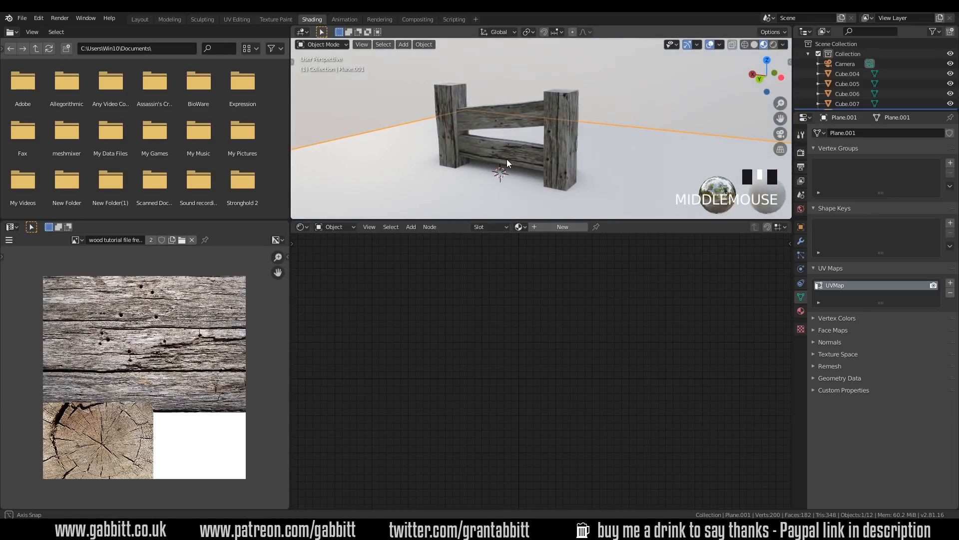
click(554, 147)
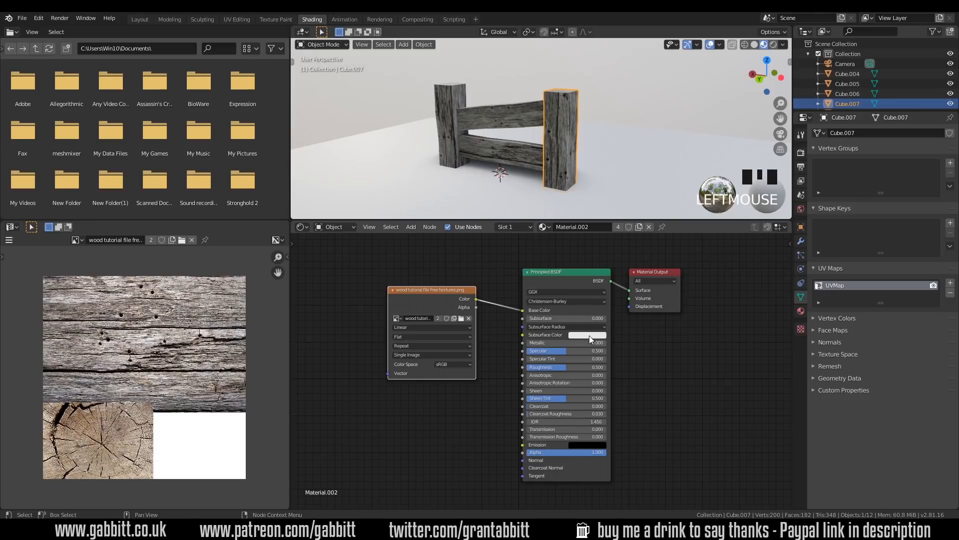
drag(564, 368, 583, 368)
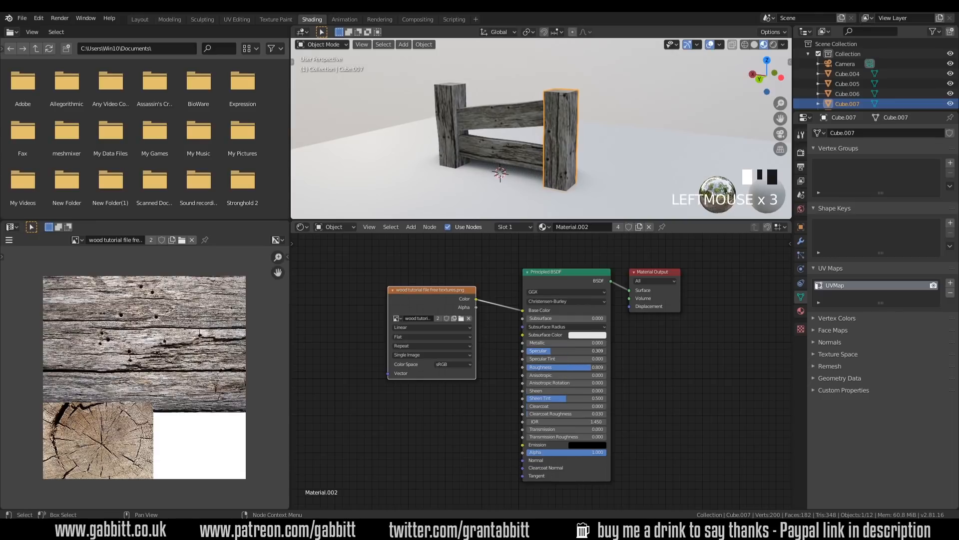
drag(571, 351, 570, 350)
Step: Select one end post with both rails and duplicate them along the global X axis to form a second fence section
middle_drag(559, 115, 517, 178)
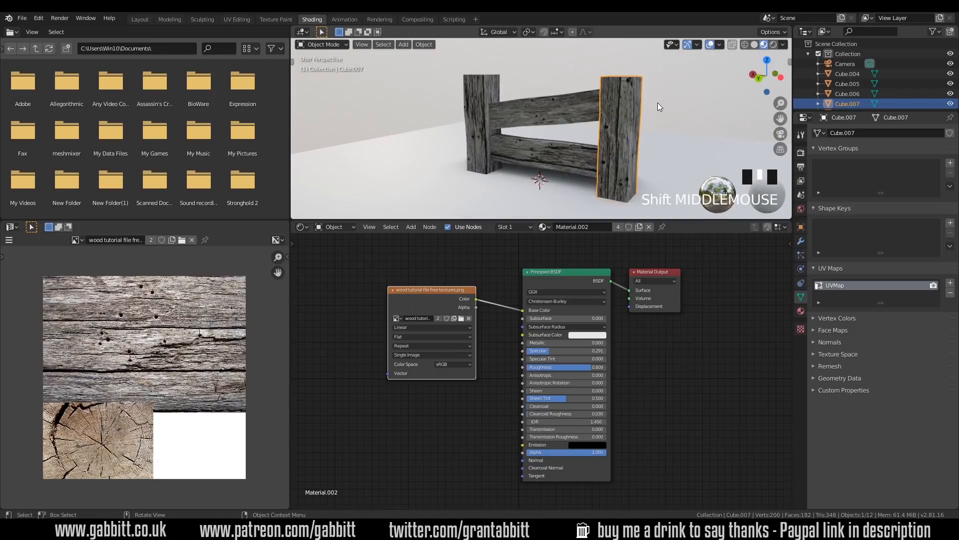
scroll(658, 103, down, 4)
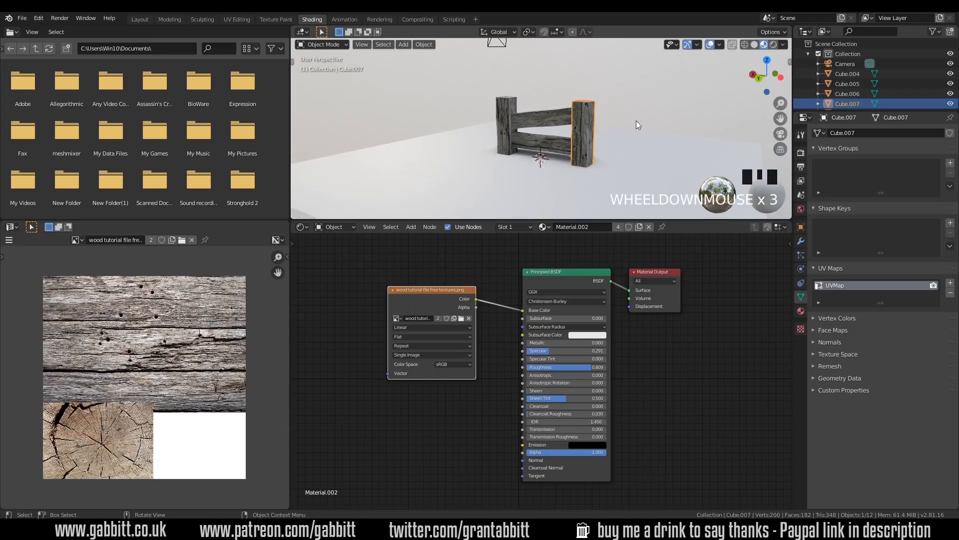
key(b)
drag(547, 136, 561, 130)
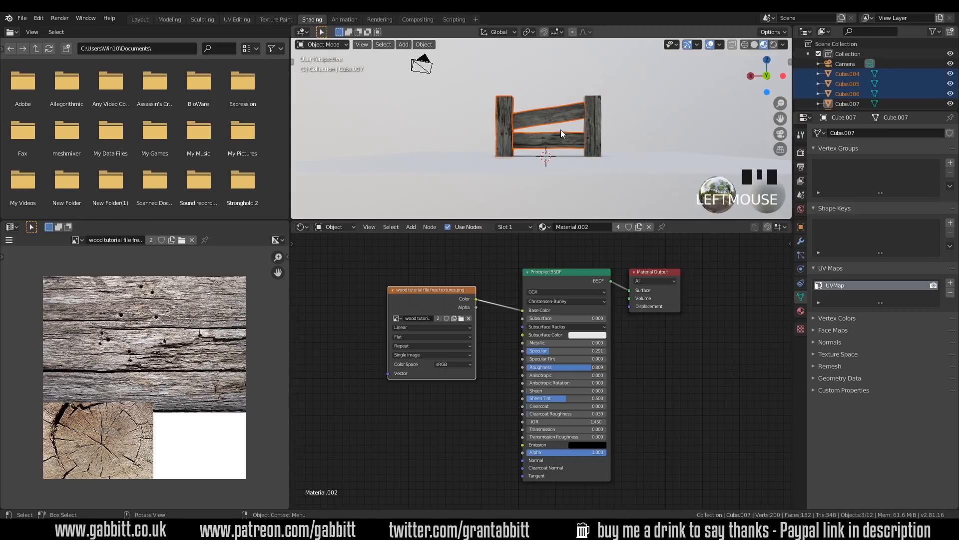
key(shift+d)
key(x)
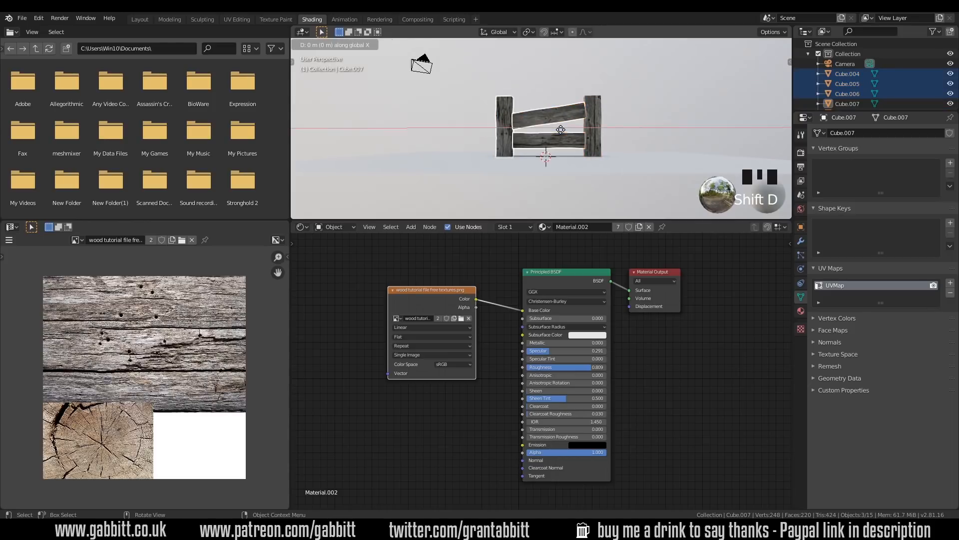
click(472, 124)
Step: Rotate the second section's upper rail around the global Y axis so it slopes the opposite way to the original
click(465, 115)
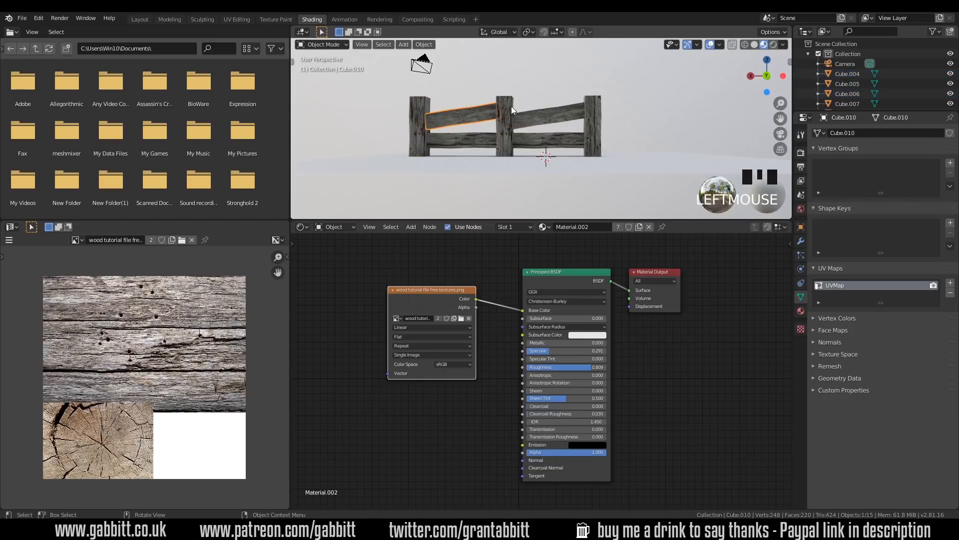
key(r)
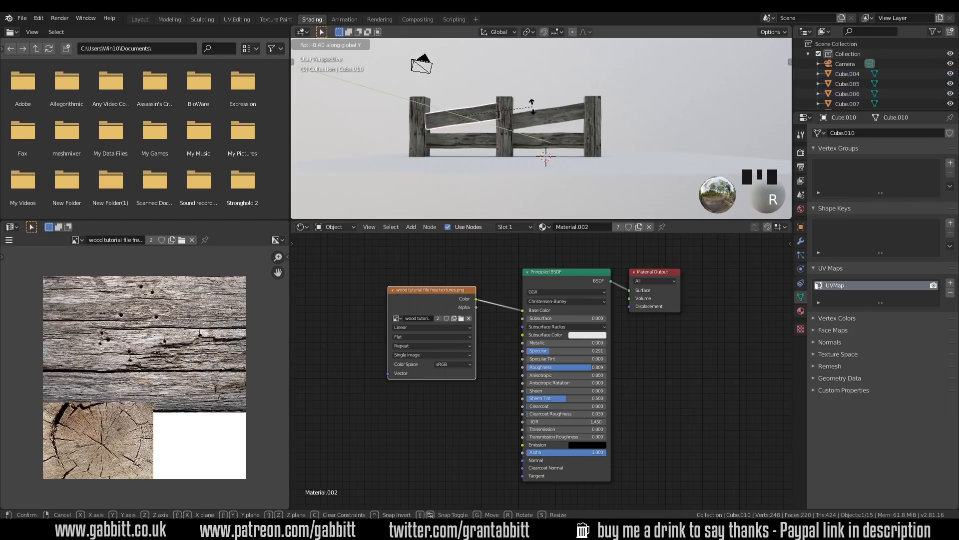
click(534, 125)
Step: Duplicate the original section's outer post and both rails along the global X axis to add a third section at the fence's other end
middle_drag(533, 125, 584, 127)
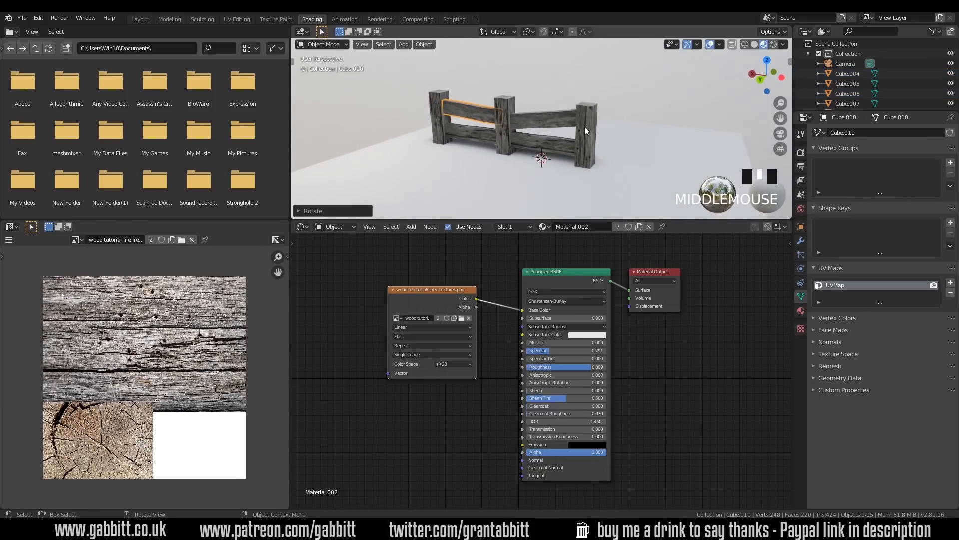
click(623, 87)
middle_drag(623, 87, 644, 75)
drag(549, 87, 680, 141)
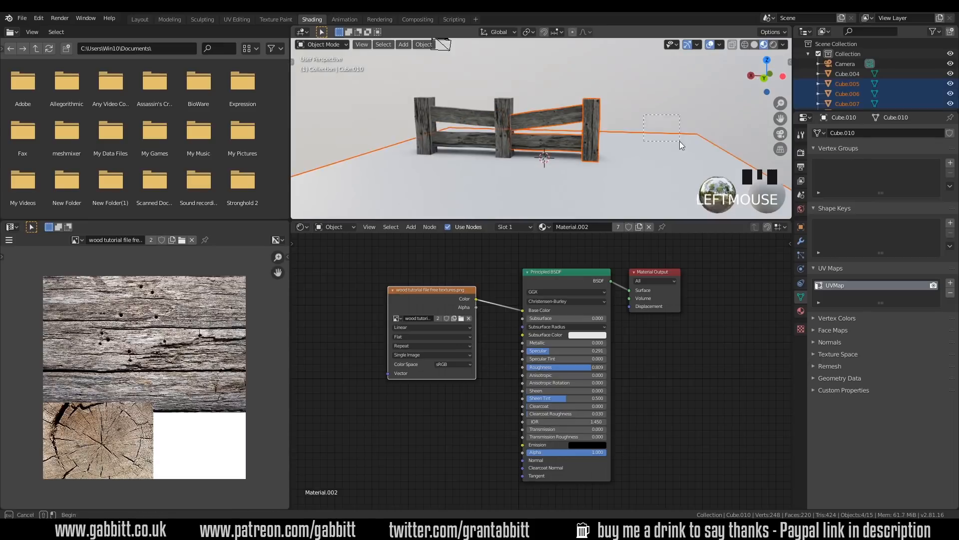
shift+click(680, 141)
key(shift+d)
key(x)
click(659, 132)
Step: Rotate the third section's upper rail around the global Y axis to vary its slope
click(683, 130)
key(r)
click(706, 129)
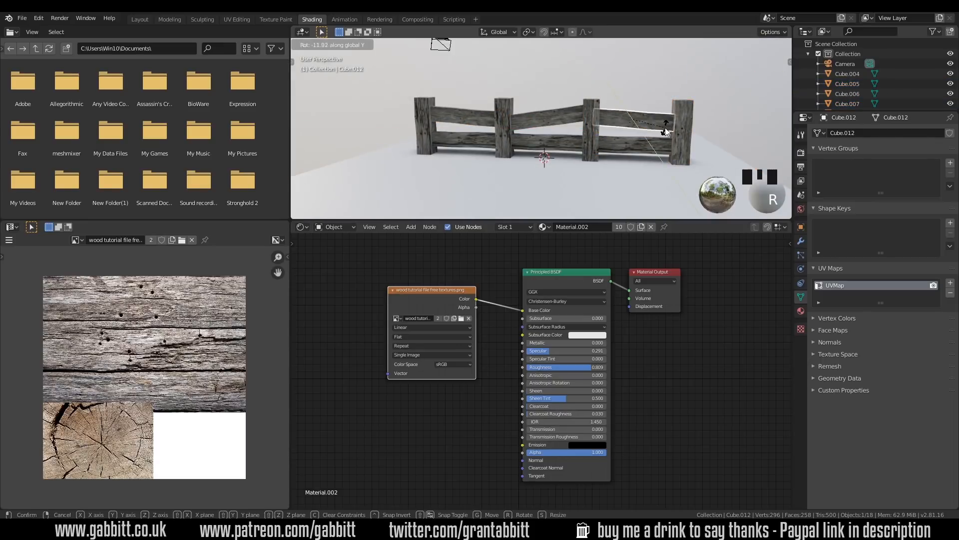
click(665, 127)
Step: Rotate the middle section's lower rail slightly around the global Y axis
click(557, 144)
key(r)
key(y)
Step: Tilt the third section's lower rail around the global Y axis and move it into place between its posts
middle_drag(675, 135, 647, 159)
click(644, 135)
key(r)
key(y)
click(630, 155)
key(r)
key(y)
click(728, 162)
key(g)
click(725, 159)
middle_drag(725, 159, 687, 134)
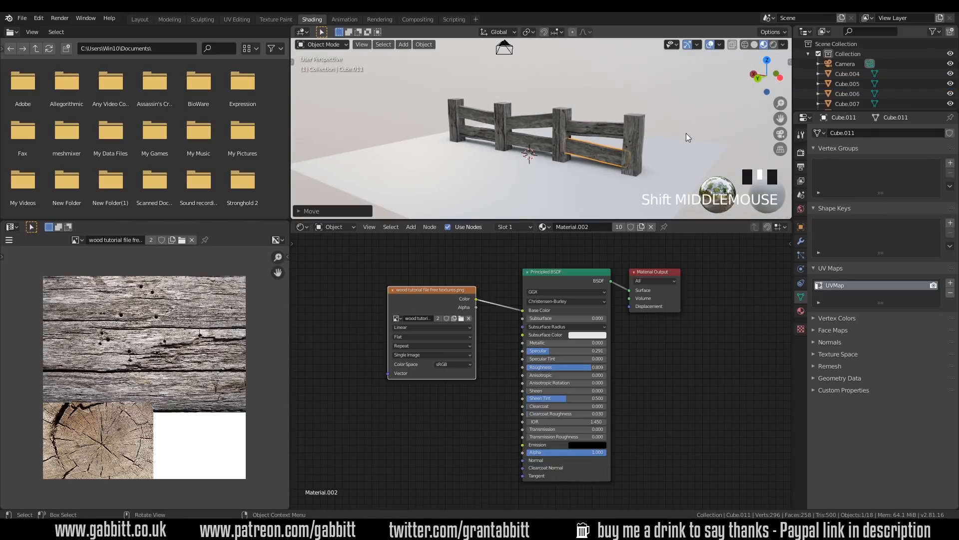